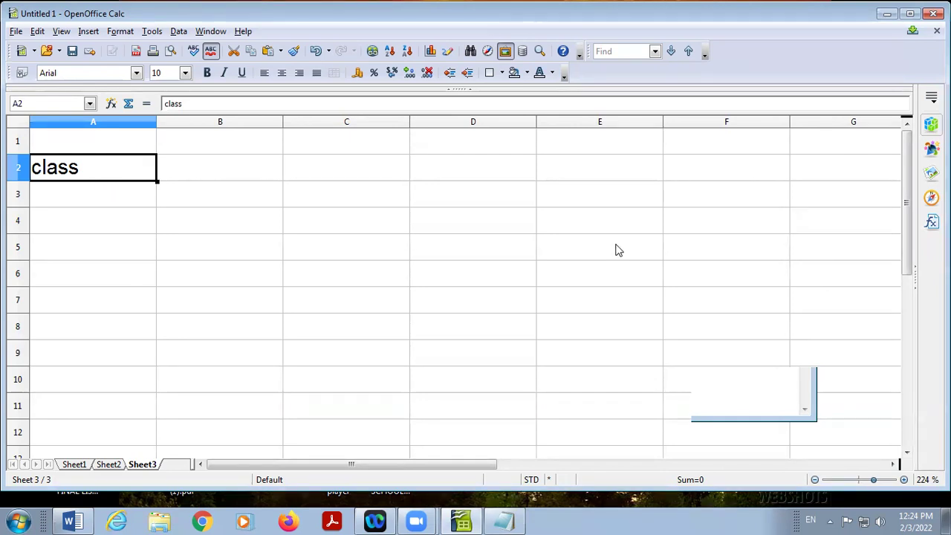
Move between cells and enter and leave edit mode in A2, keeping the word 'class' unchanged
{"action": "left_click", "coordinate": [113, 268]}
{"action": "left_click", "coordinate": [58, 168]}
{"action": "double_click", "coordinate": [58, 167]}
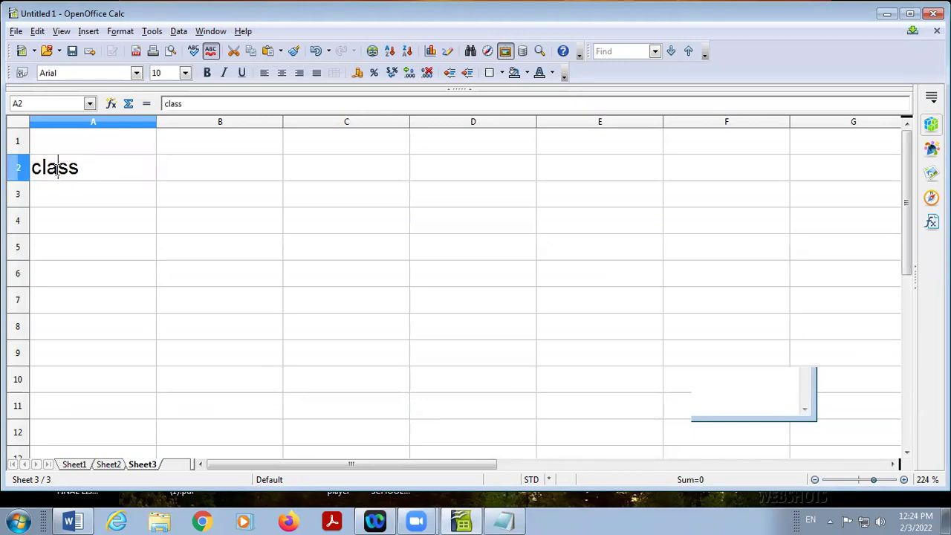
{"action": "left_click", "coordinate": [82, 275]}
{"action": "left_click", "coordinate": [64, 176]}
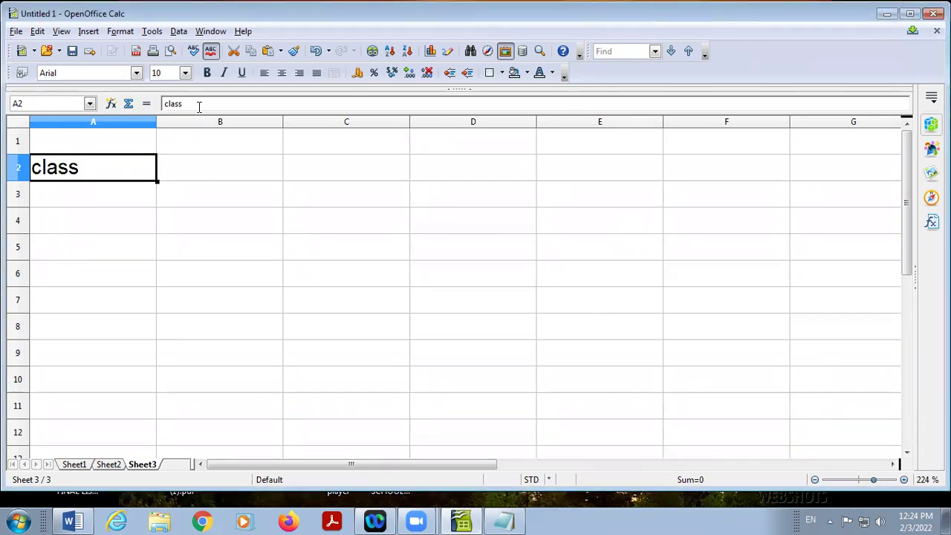
{"action": "left_click", "coordinate": [90, 142]}
{"action": "left_click", "coordinate": [66, 175]}
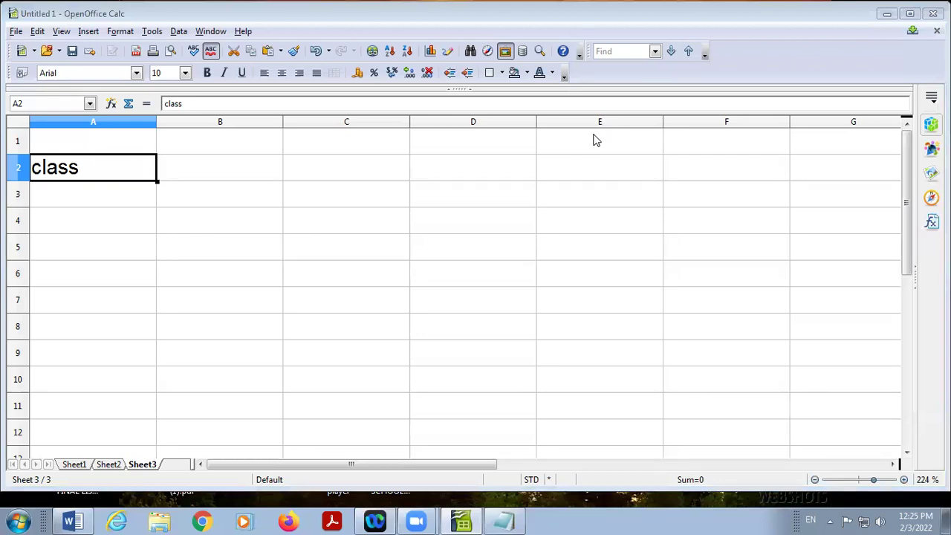
{"action": "left_click", "coordinate": [262, 225]}
{"action": "left_click", "coordinate": [84, 165]}
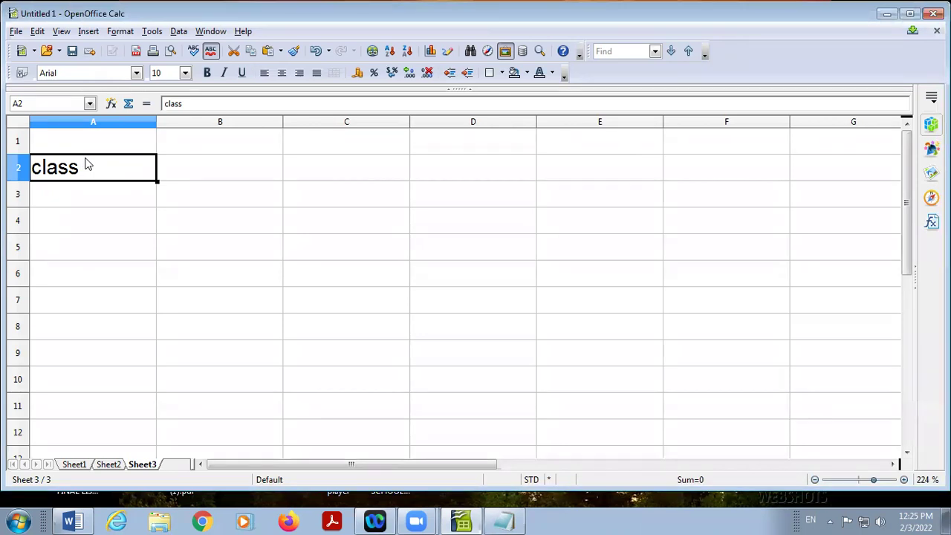
{"action": "double_click", "coordinate": [85, 165]}
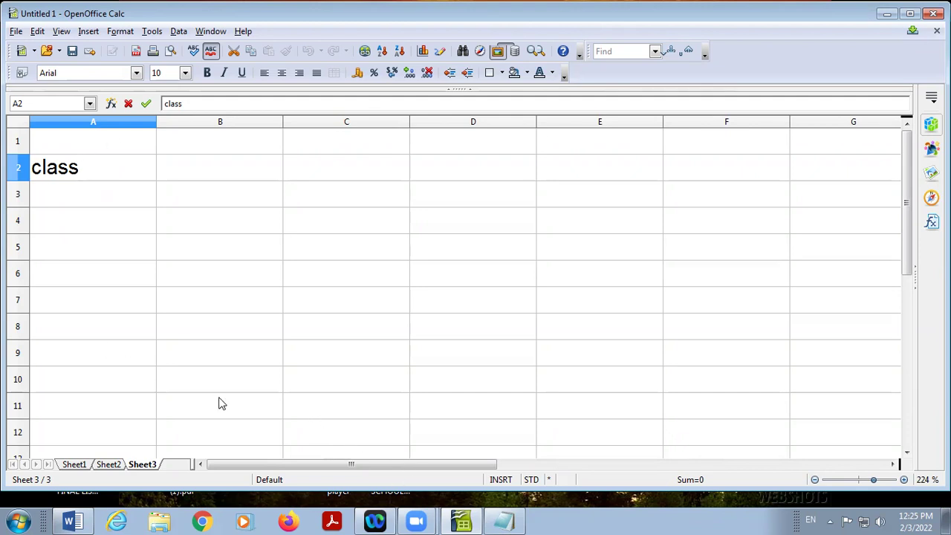
{"action": "left_click", "coordinate": [199, 312]}
{"action": "left_click", "coordinate": [91, 170]}
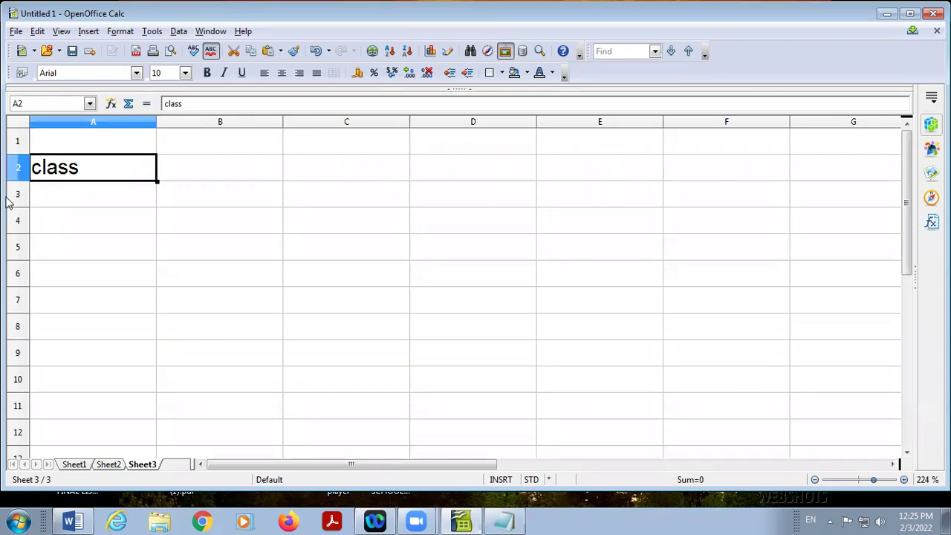
Select row 2 and column B from their headers, then row 2 with Shift+Space from A2
{"action": "left_click", "coordinate": [161, 240]}
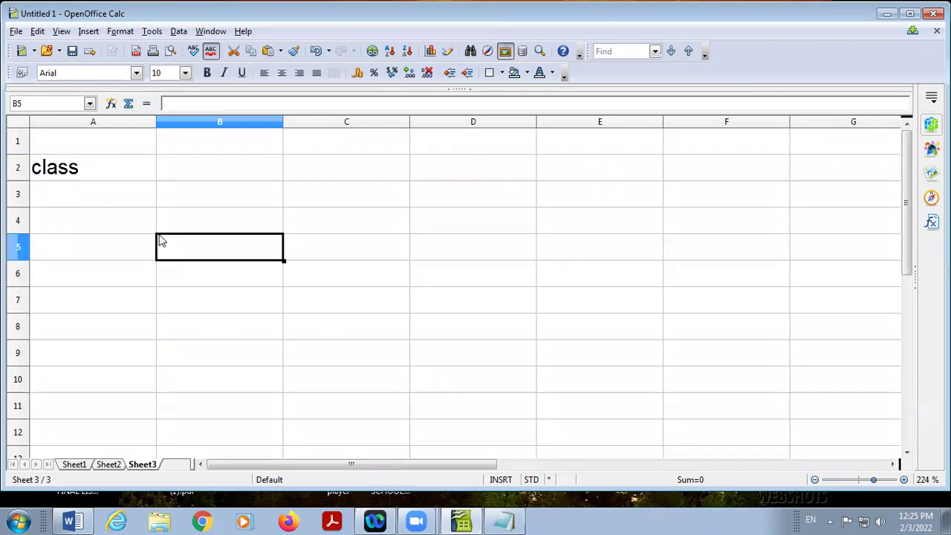
{"action": "left_click", "coordinate": [18, 168]}
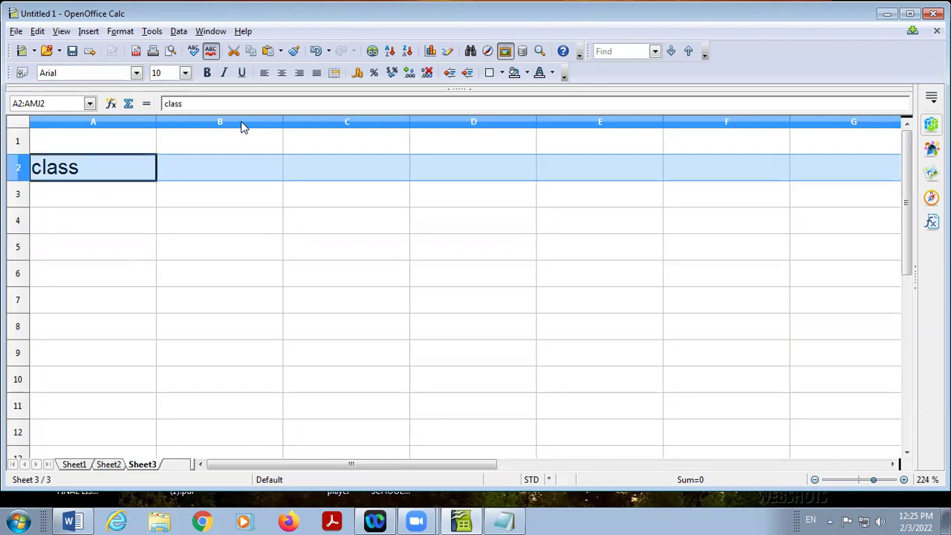
{"action": "left_click", "coordinate": [220, 122]}
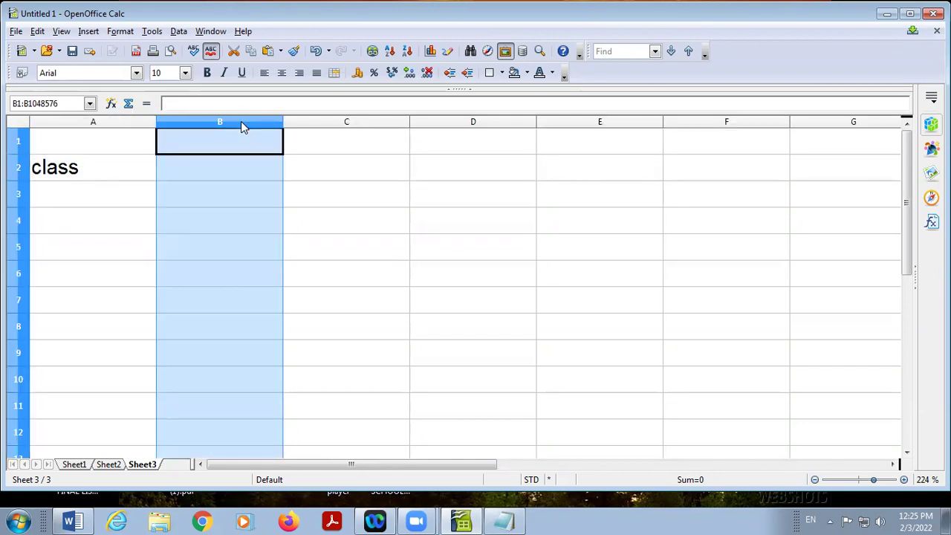
{"action": "left_click", "coordinate": [43, 177]}
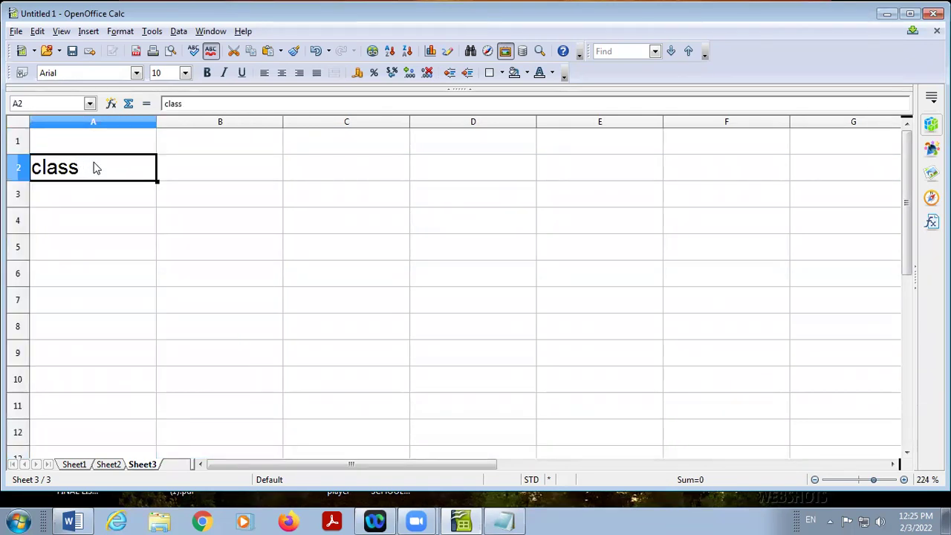
{"action": "key", "text": "shift+space"}
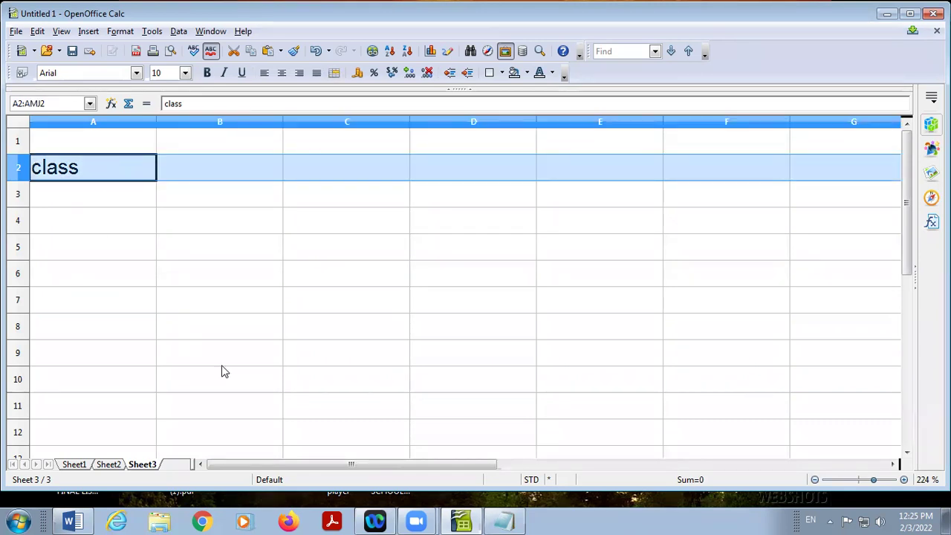
Select row 2 with Shift+Space from B2 and from C2, then column C with Ctrl+Space
{"action": "left_click", "coordinate": [222, 363]}
{"action": "left_click", "coordinate": [209, 170]}
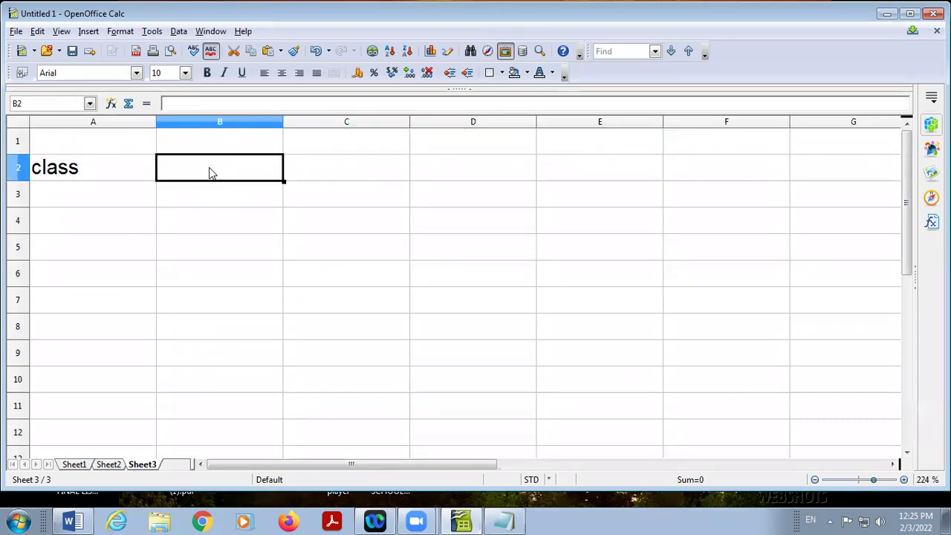
{"action": "key", "text": "shift+space"}
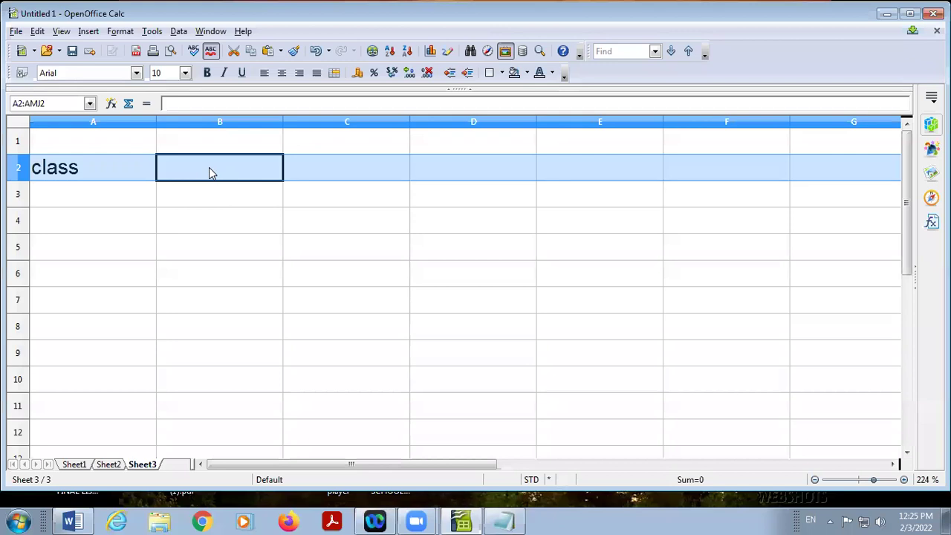
{"action": "left_click", "coordinate": [321, 167]}
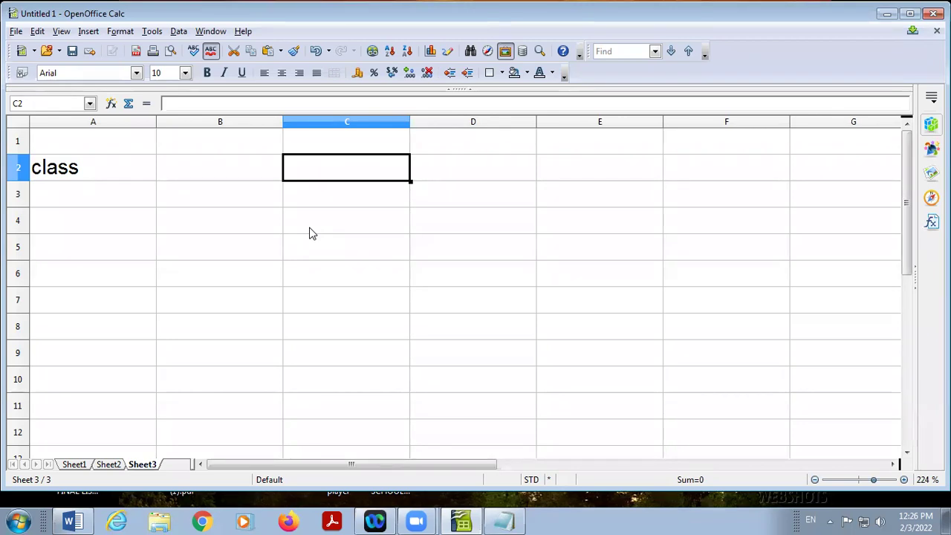
{"action": "key", "text": "shift+space"}
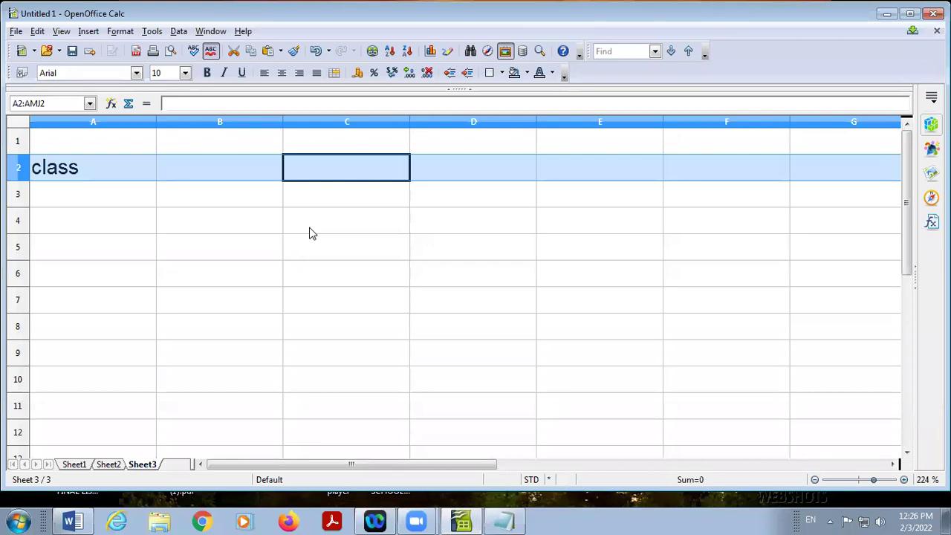
{"action": "left_click", "coordinate": [331, 178]}
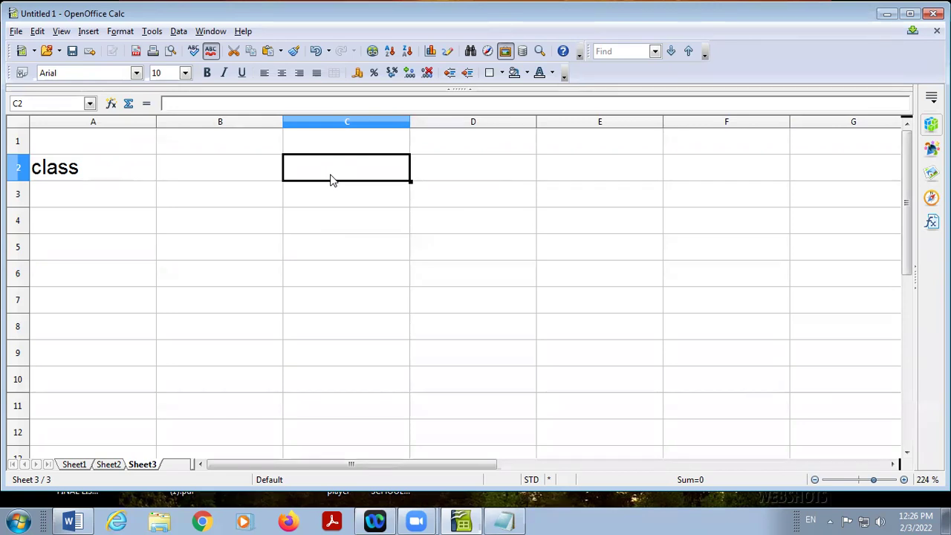
{"action": "key", "text": "ctrl+space"}
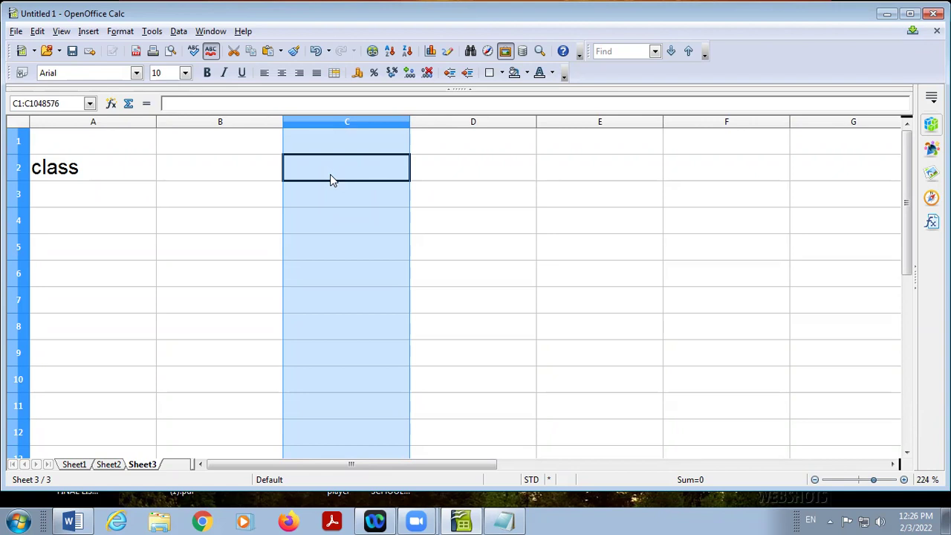
Note 'Complete row :- shift+spacebar' and 'coloumn:- Ctrl+Shift+spacebar' in Notepad, then return to Calc
{"action": "left_click", "coordinate": [499, 520]}
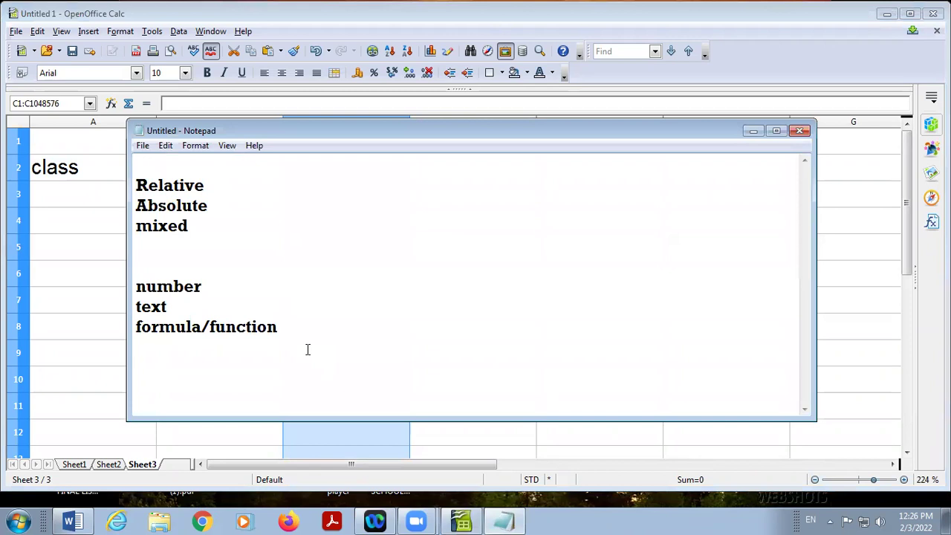
{"action": "type", "text": "Comple"}
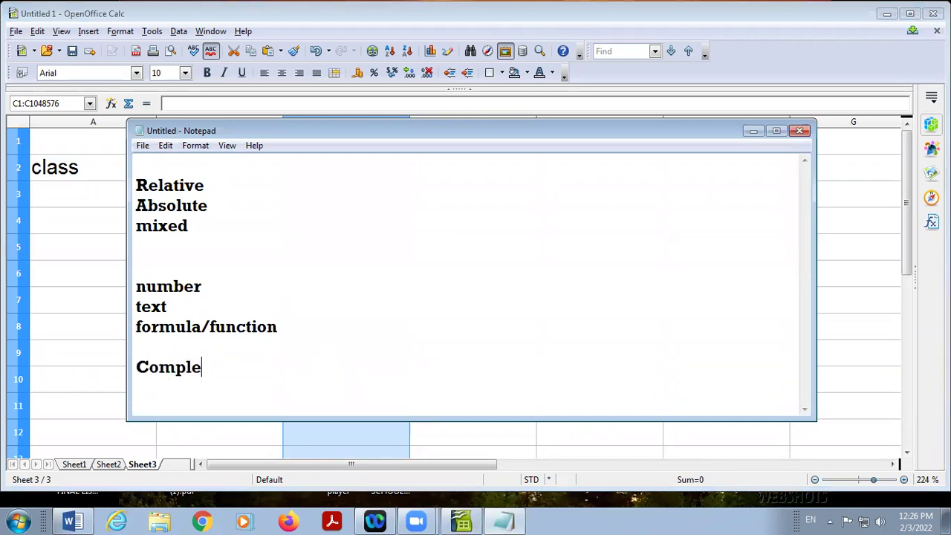
{"action": "type", "text": "te row  :-   s"}
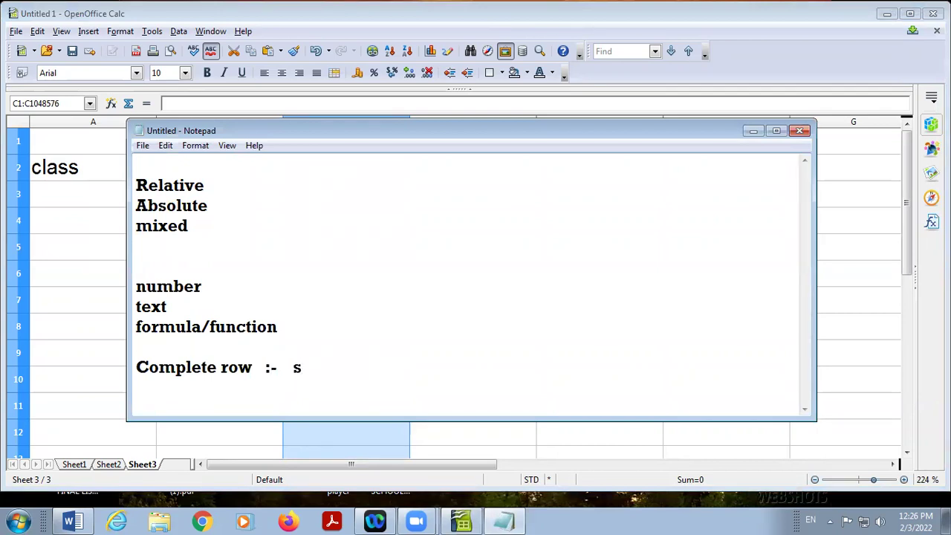
{"action": "type", "text": "hift+spacebar"}
{"action": "key", "text": "Return"}
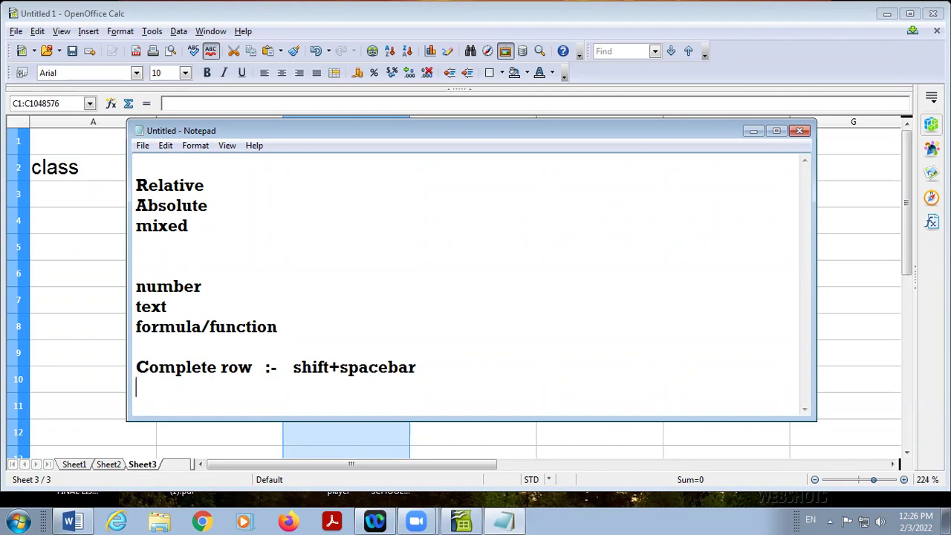
{"action": "type", "text": "\""}
{"action": "key", "text": "Tab"}
{"action": "type", "text": "coloumn:"}
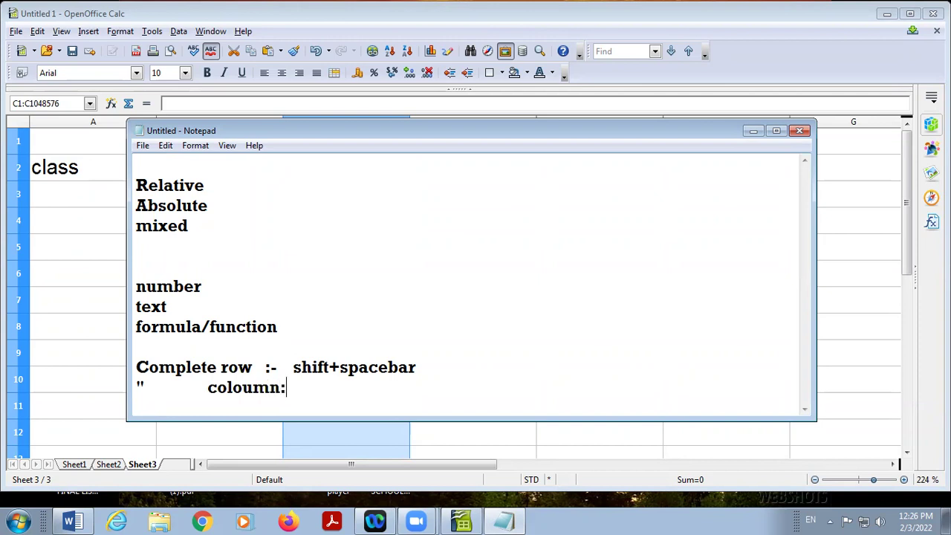
{"action": "type", "text": "- Ctrl+Sh"}
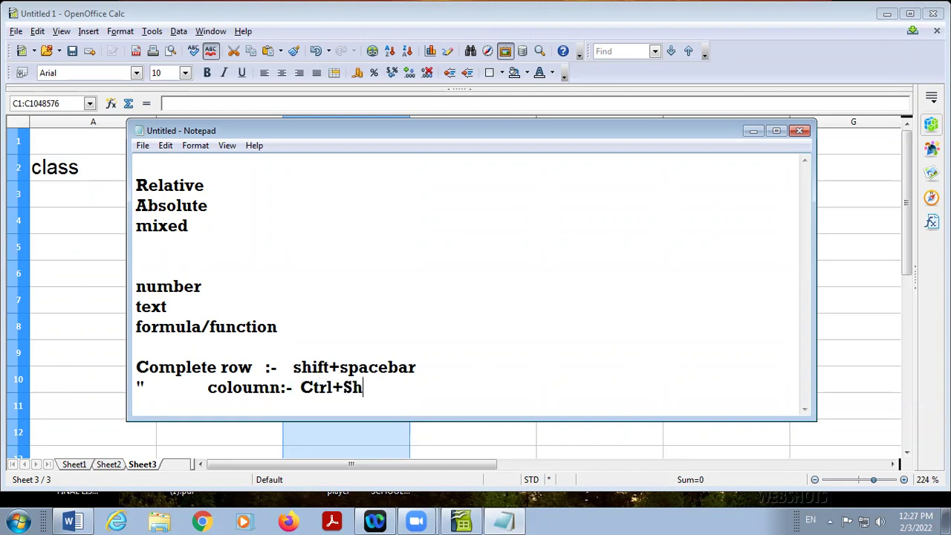
{"action": "type", "text": "ift+spacebar"}
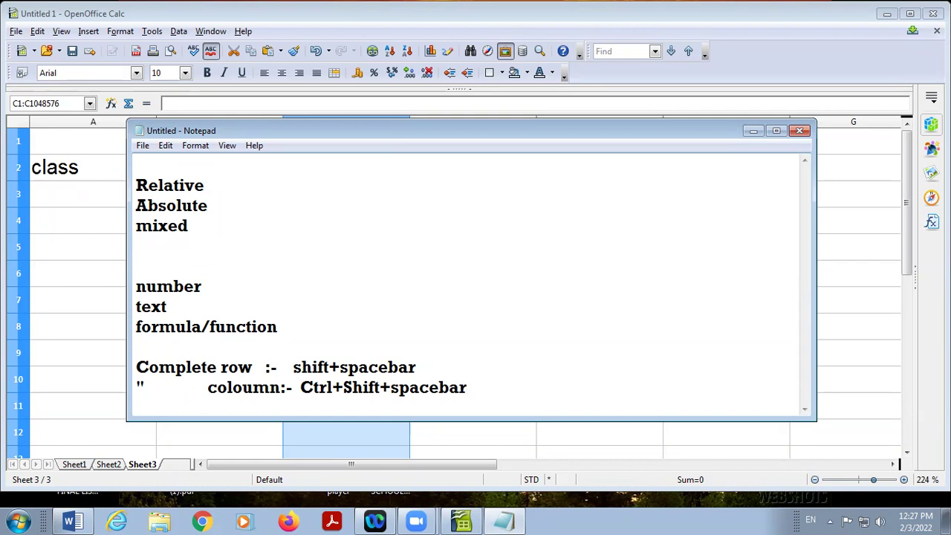
{"action": "left_click", "coordinate": [76, 200]}
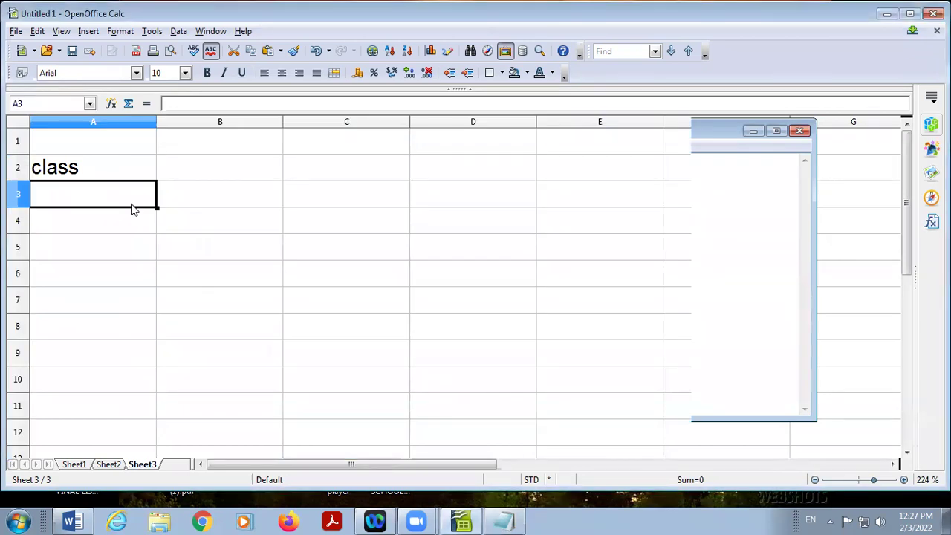
Drag-select ranges from A2 (A2:C2, A2:E9, A2:C9), then go back to just cell A2
{"action": "left_click", "coordinate": [249, 300]}
{"action": "left_click", "coordinate": [92, 170]}
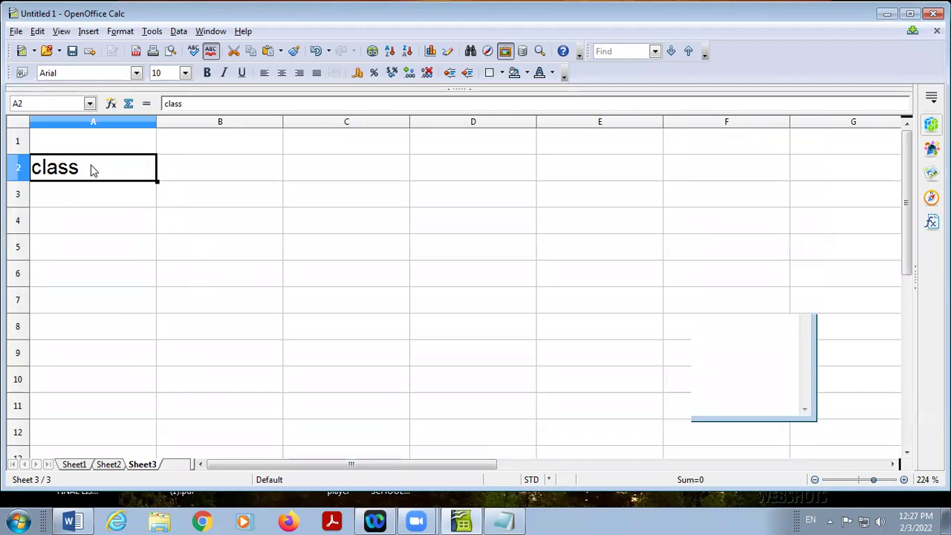
{"action": "left_click_drag", "start_coordinate": [157, 178], "coordinate": [548, 341]}
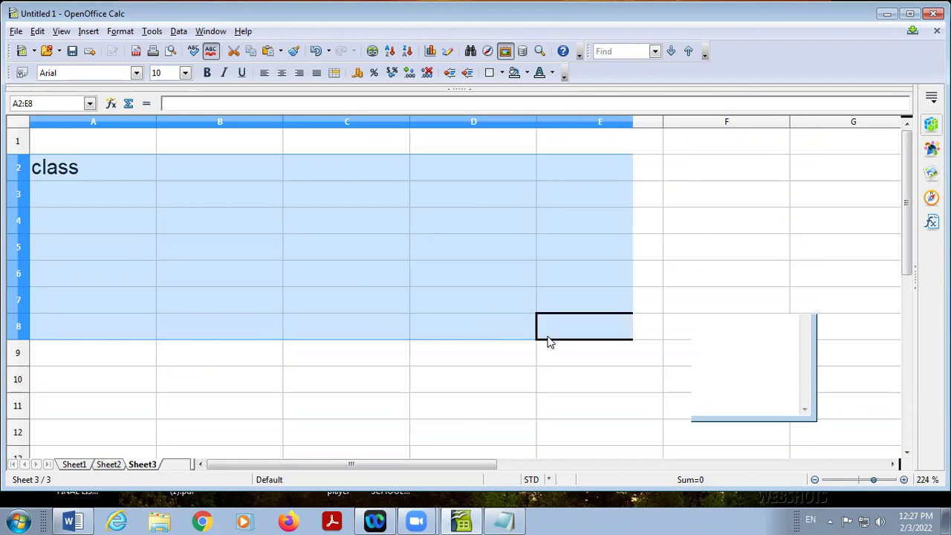
{"action": "left_click_drag", "start_coordinate": [550, 342], "coordinate": [585, 351]}
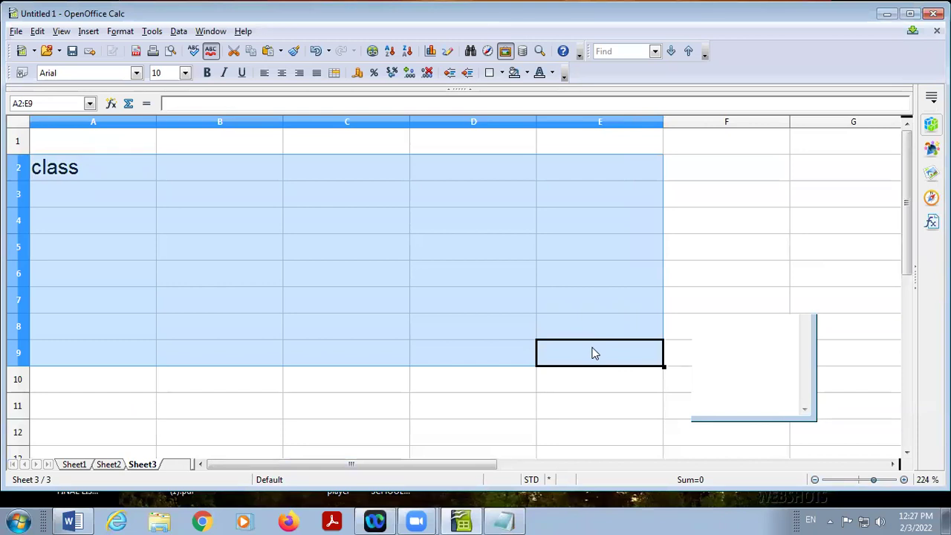
{"action": "left_click_drag", "start_coordinate": [594, 352], "coordinate": [348, 370]}
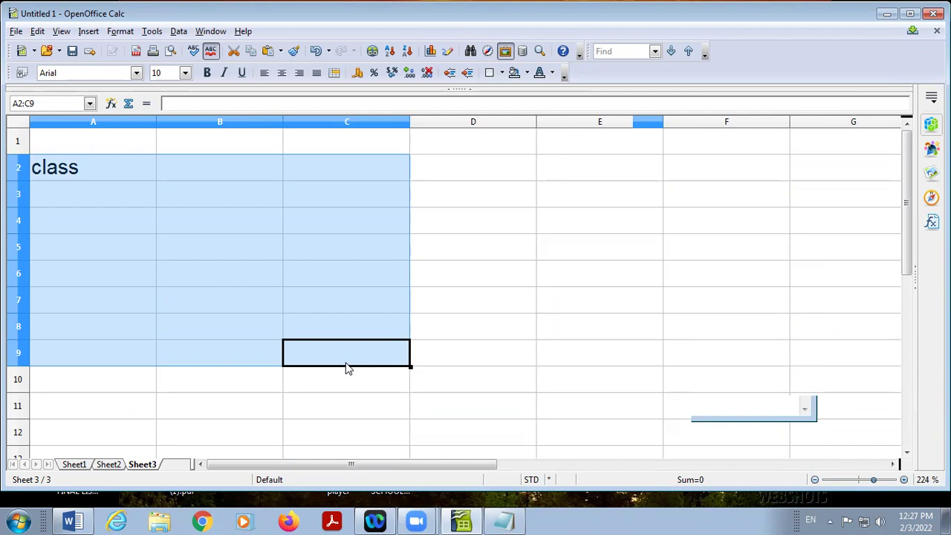
{"action": "left_click", "coordinate": [74, 172]}
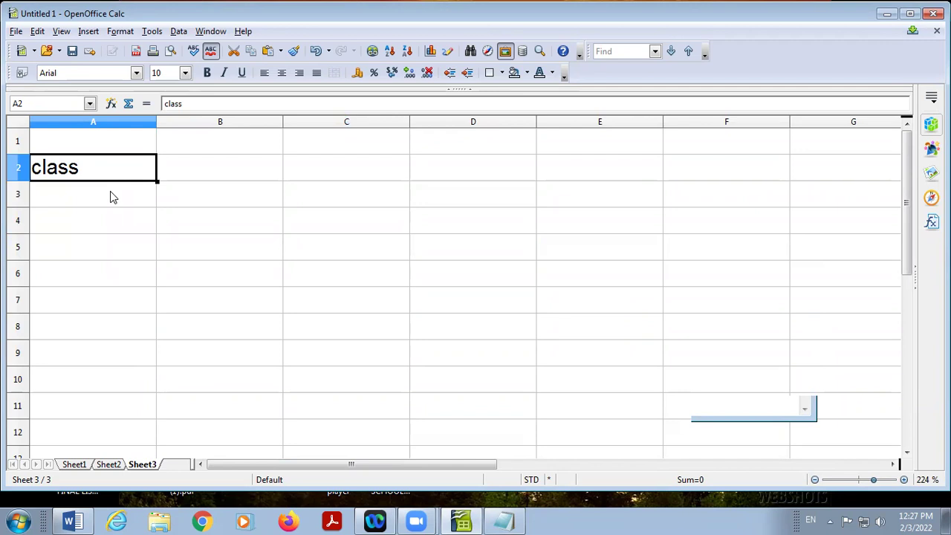
{"action": "left_click", "coordinate": [323, 235], "text": "ctrl"}
{"action": "left_click", "coordinate": [248, 252], "text": "ctrl"}
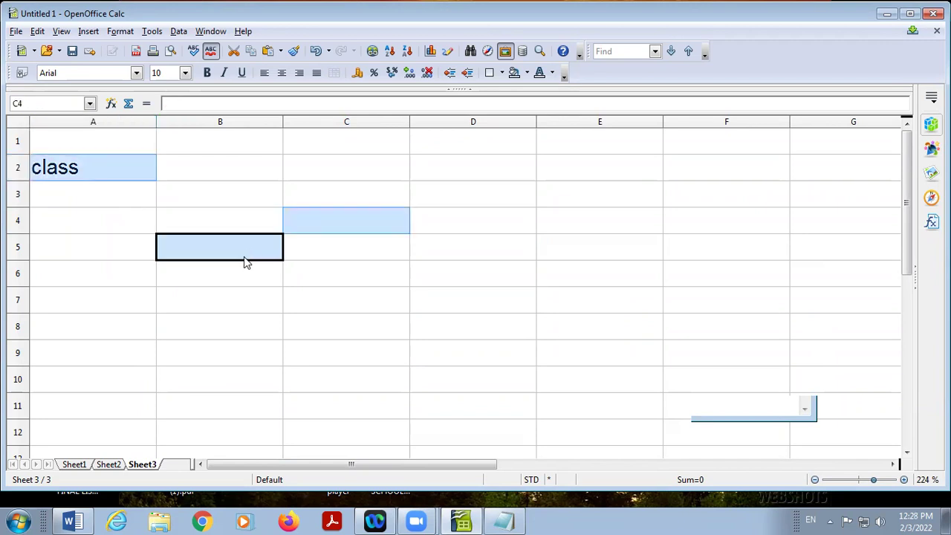
{"action": "left_click", "coordinate": [187, 297], "text": "ctrl"}
{"action": "left_click", "coordinate": [360, 308], "text": "ctrl"}
{"action": "left_click", "coordinate": [416, 309], "text": "ctrl"}
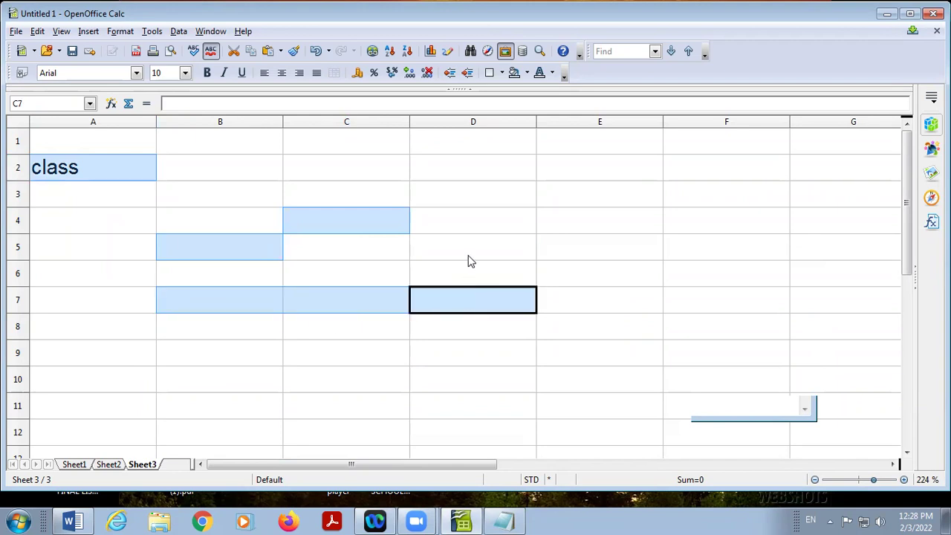
{"action": "left_click", "coordinate": [109, 182]}
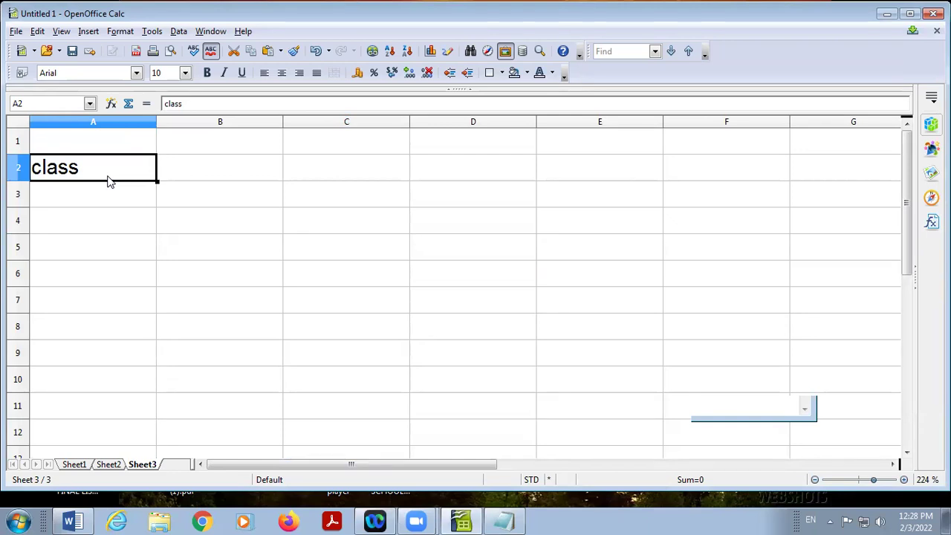
{"action": "left_click", "coordinate": [430, 361], "text": "shift"}
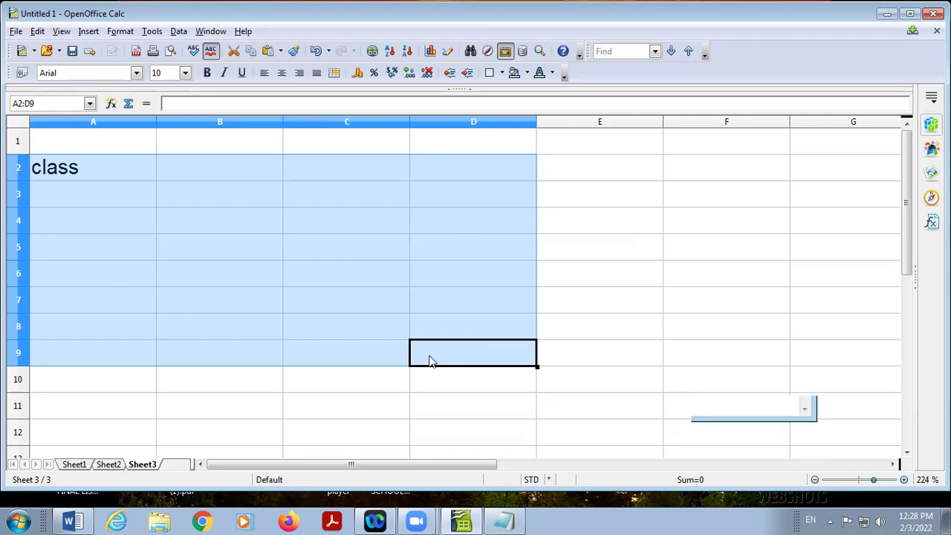
{"action": "left_click", "coordinate": [92, 169]}
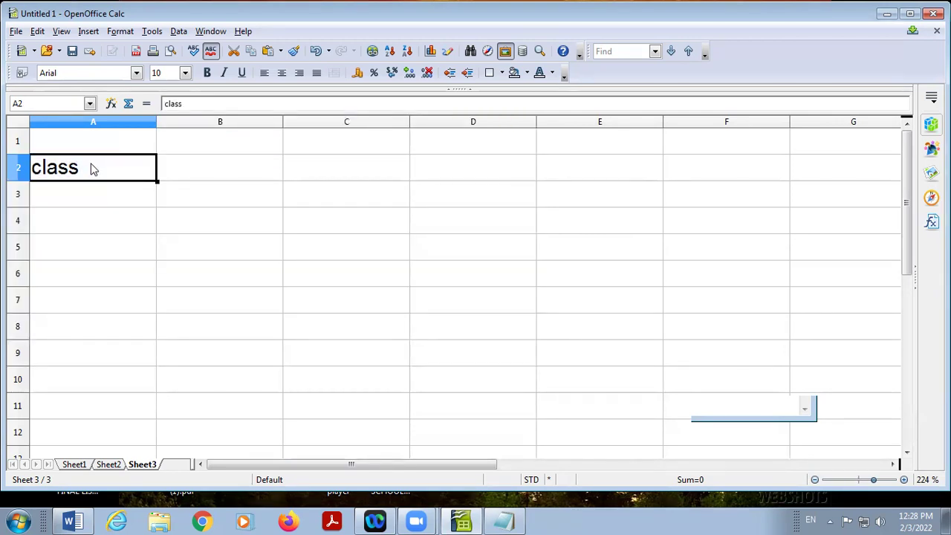
{"action": "key", "text": "shift+Right"}
{"action": "key", "text": "shift+Right"}
{"action": "key", "text": "shift+Right"}
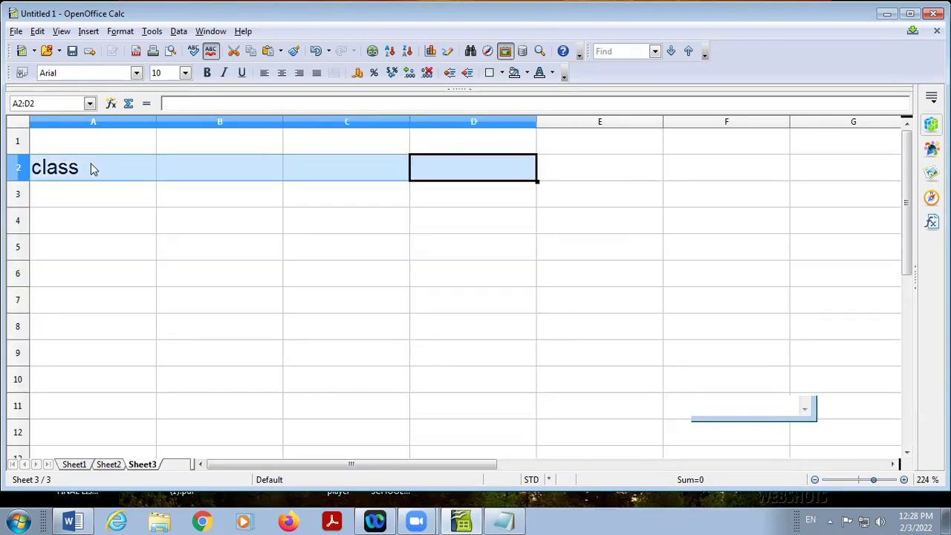
{"action": "key", "text": "shift+Down"}
{"action": "key", "text": "shift+Down"}
{"action": "key", "text": "shift+Down"}
{"action": "key", "text": "shift+Down"}
{"action": "key", "text": "shift+Down"}
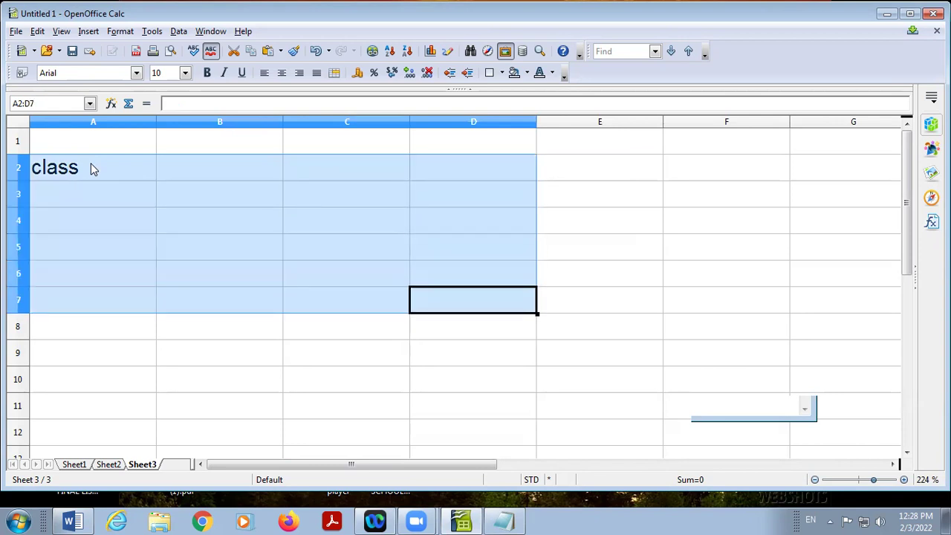
{"action": "left_click", "coordinate": [19, 139]}
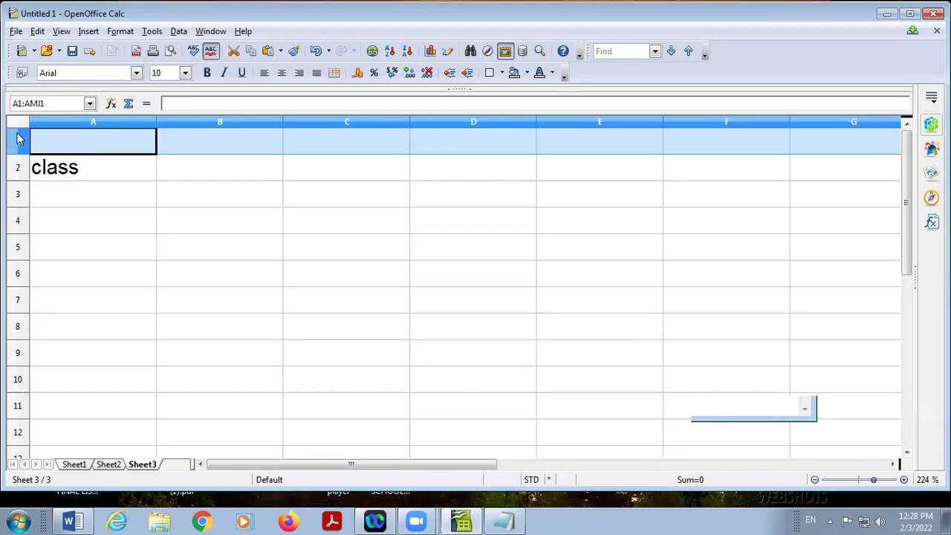
{"action": "left_click", "coordinate": [32, 167]}
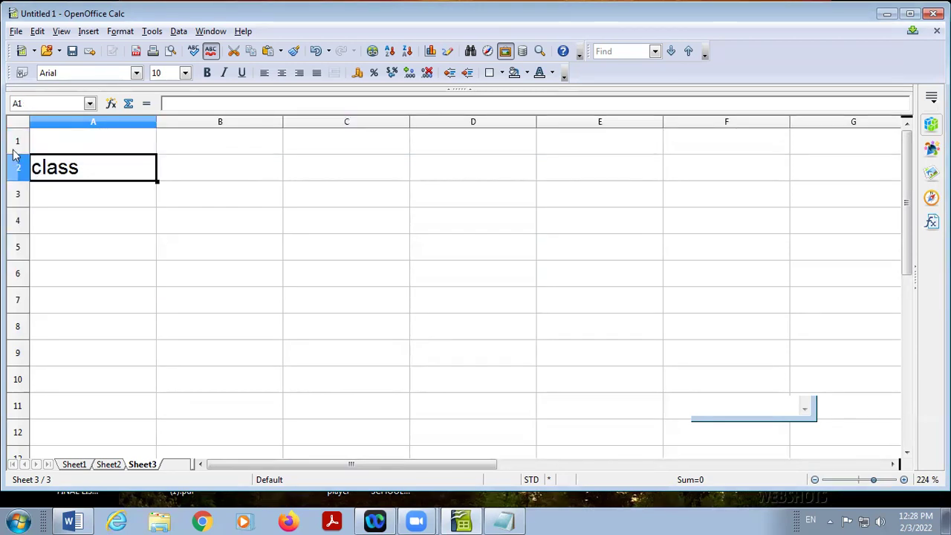
{"action": "key", "text": "ctrl+Right"}
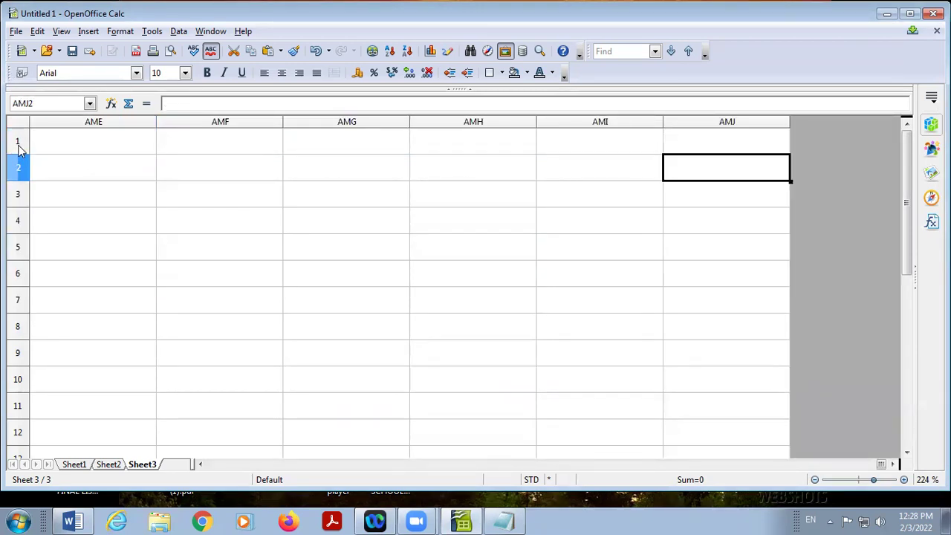
{"action": "left_click", "coordinate": [136, 180]}
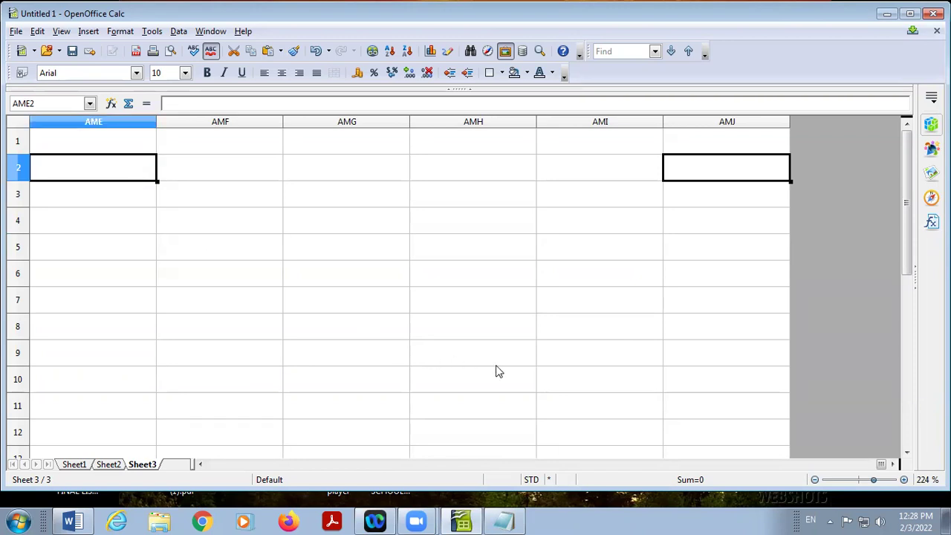
{"action": "left_click", "coordinate": [829, 467]}
{"action": "left_click_drag", "start_coordinate": [875, 465], "coordinate": [162, 480]}
{"action": "left_click", "coordinate": [112, 169]}
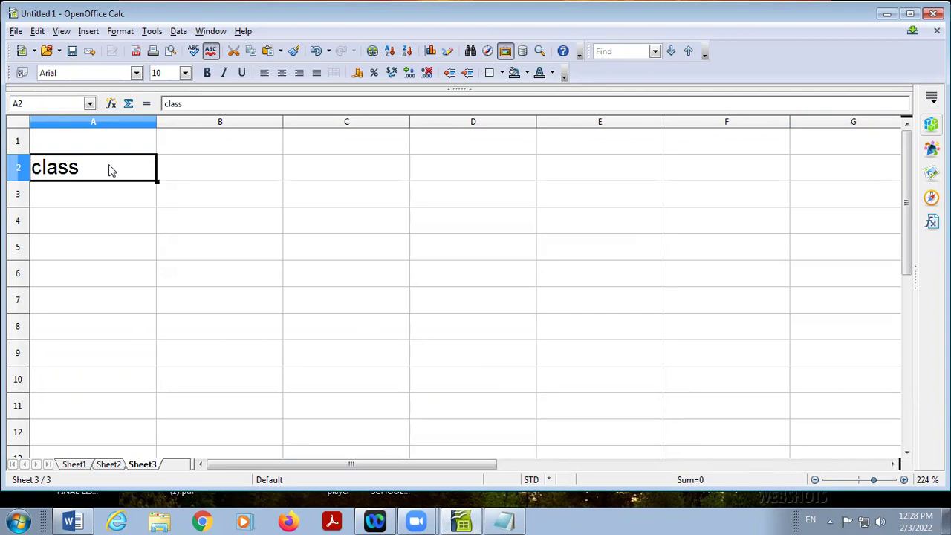
Enter the numbers 1, 2 and 3 into cells A3 to A5 below 'class'
{"action": "left_click", "coordinate": [182, 202]}
{"action": "left_click", "coordinate": [70, 178]}
{"action": "left_click", "coordinate": [83, 199]}
{"action": "type", "text": "1"}
{"action": "key", "text": "Return"}
{"action": "type", "text": "2"}
{"action": "key", "text": "Return"}
{"action": "type", "text": "3"}
{"action": "key", "text": "Return"}
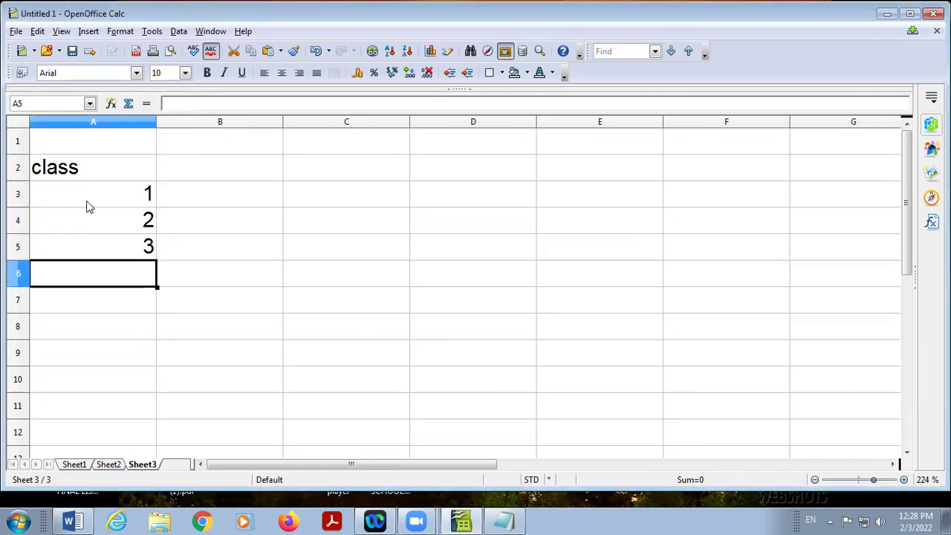
Copy the block A2:A5 and choose C5 as the paste destination
{"action": "left_click_drag", "start_coordinate": [104, 178], "coordinate": [121, 242]}
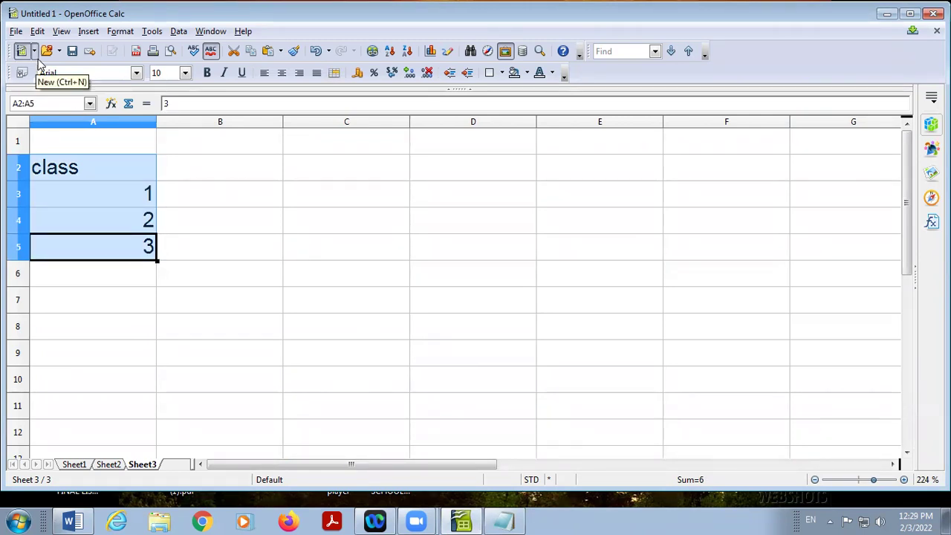
{"action": "left_click", "coordinate": [253, 54]}
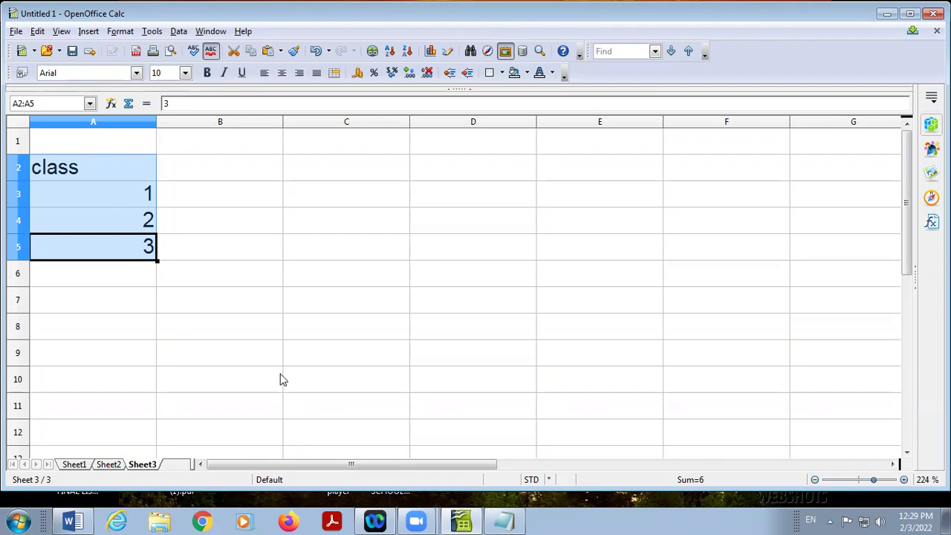
{"action": "left_click", "coordinate": [301, 262]}
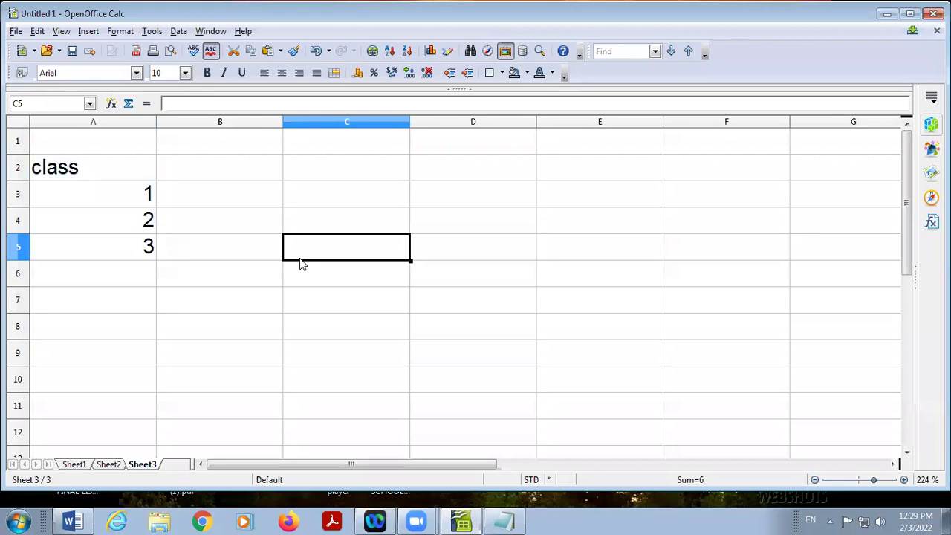
{"action": "left_click", "coordinate": [280, 51]}
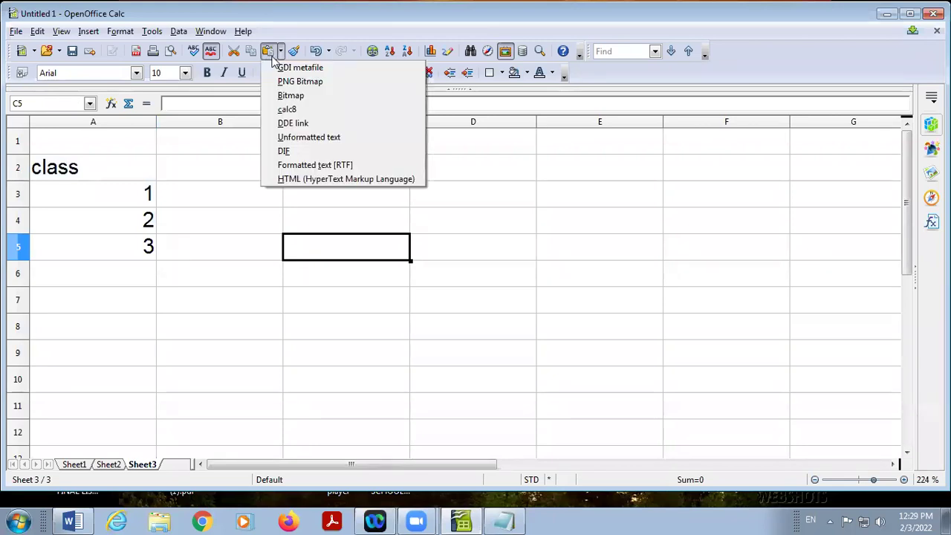
Paste the block into C5:C8, clear it via Delete Contents, then select A2:A5
{"action": "left_click", "coordinate": [270, 51]}
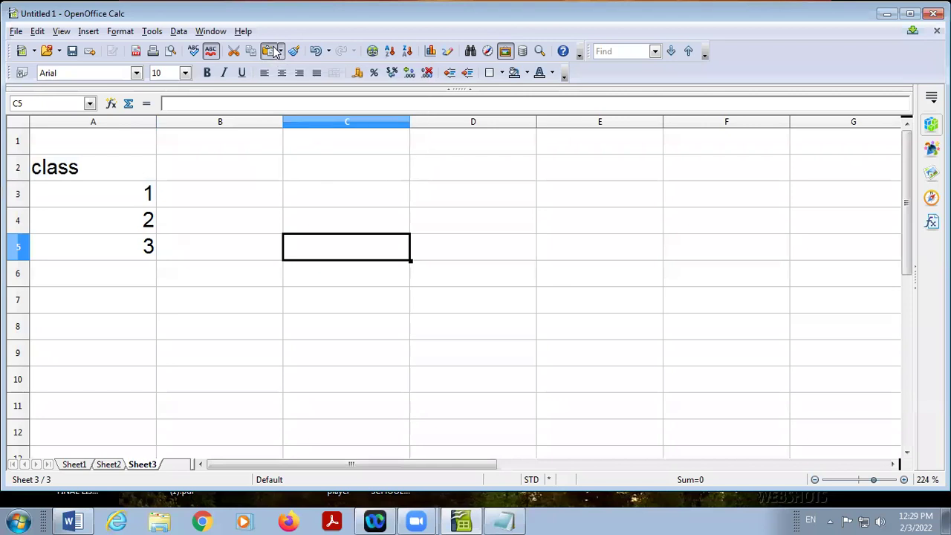
{"action": "left_click", "coordinate": [271, 51]}
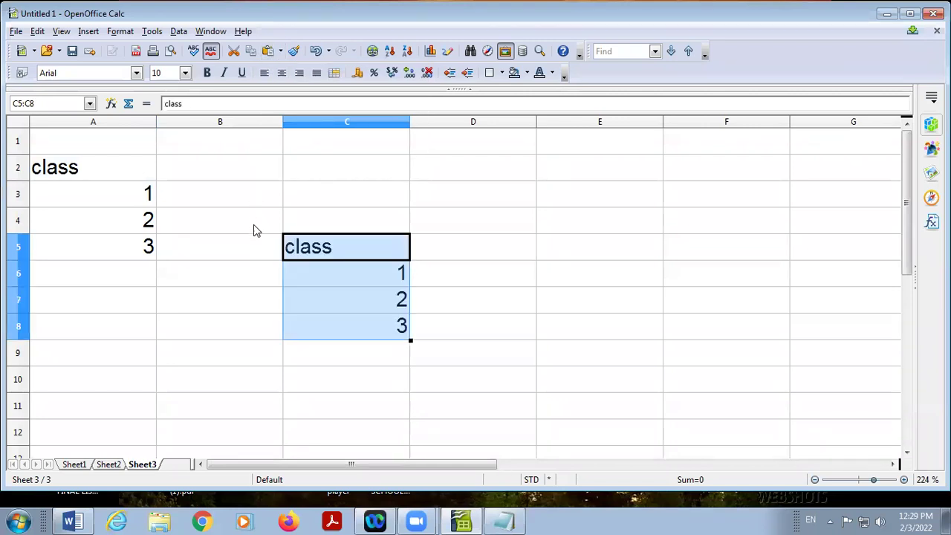
{"action": "key", "text": "BackSpace"}
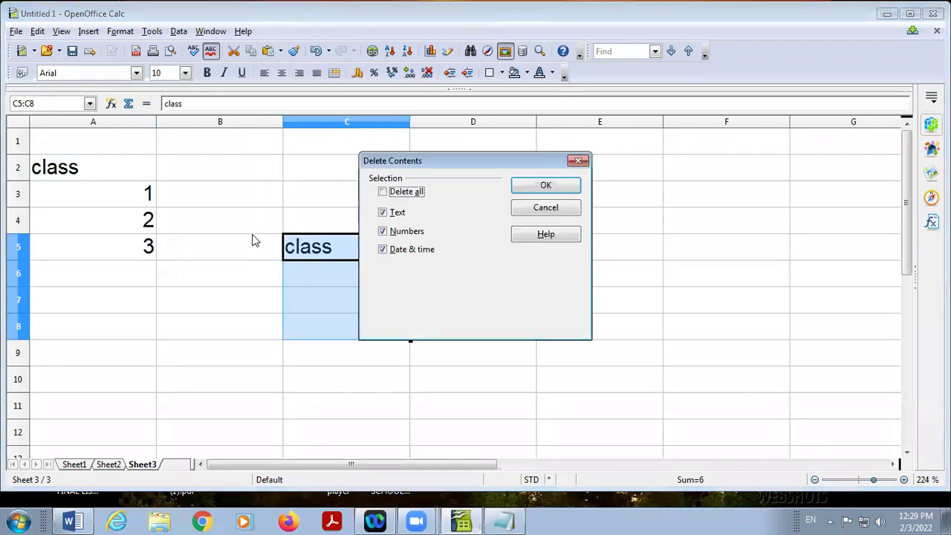
{"action": "left_click", "coordinate": [546, 184]}
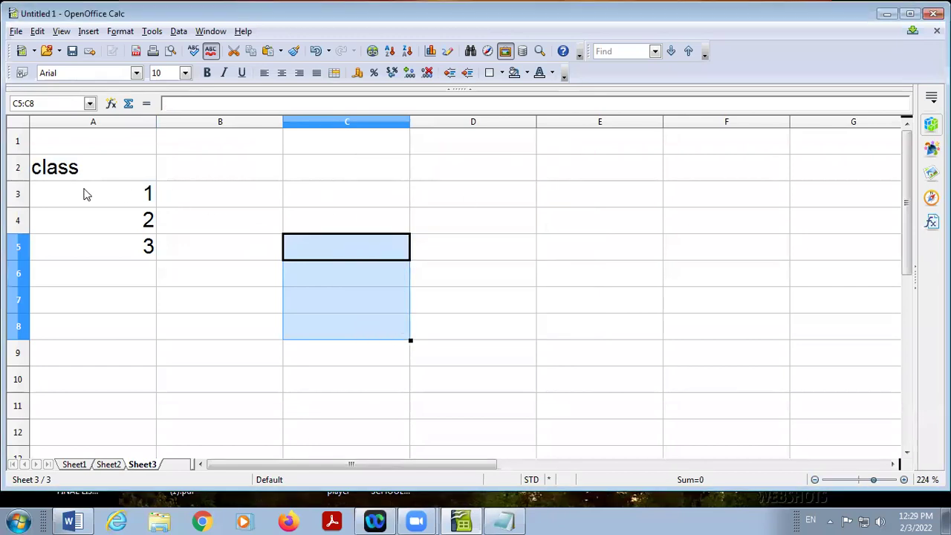
{"action": "left_click_drag", "start_coordinate": [36, 166], "coordinate": [69, 251]}
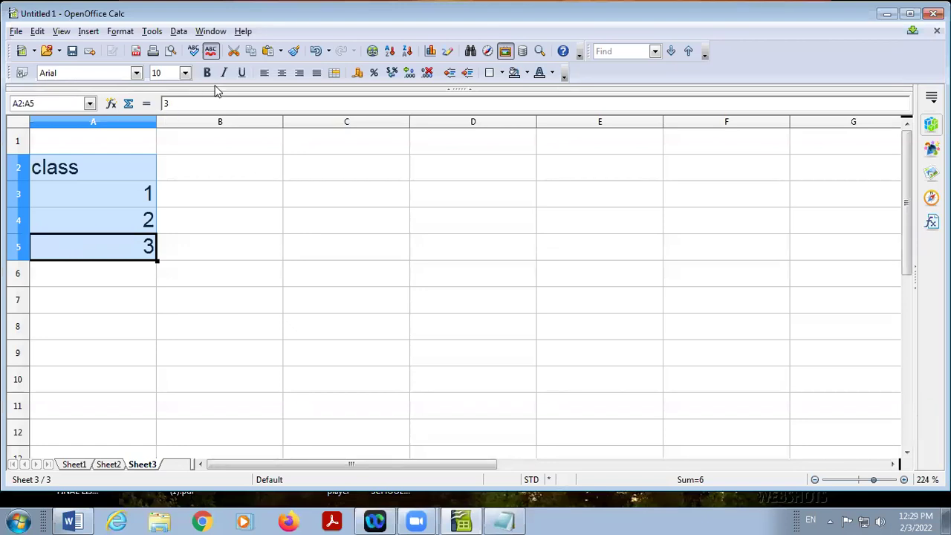
Cut the class list from column A, paste it into C6:C9, then right-click A3
{"action": "left_click", "coordinate": [234, 53]}
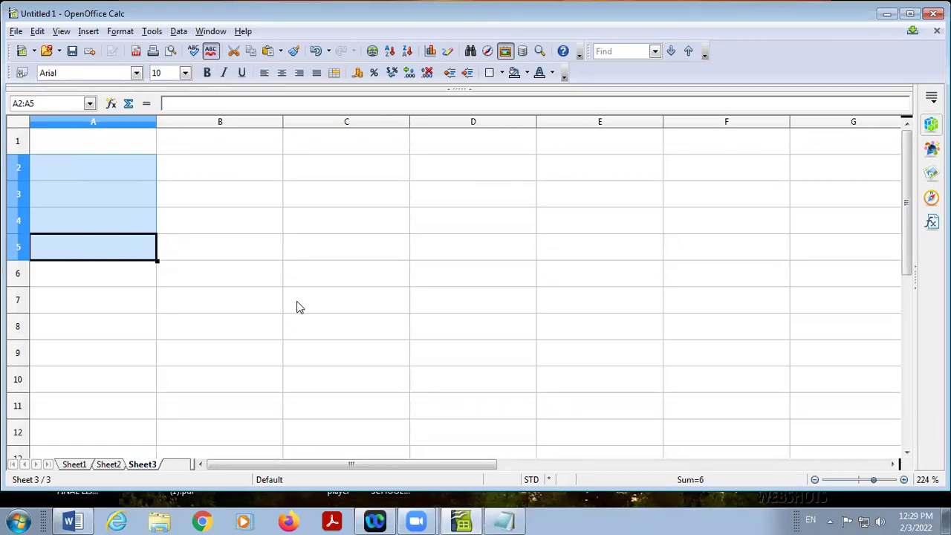
{"action": "left_click", "coordinate": [307, 270]}
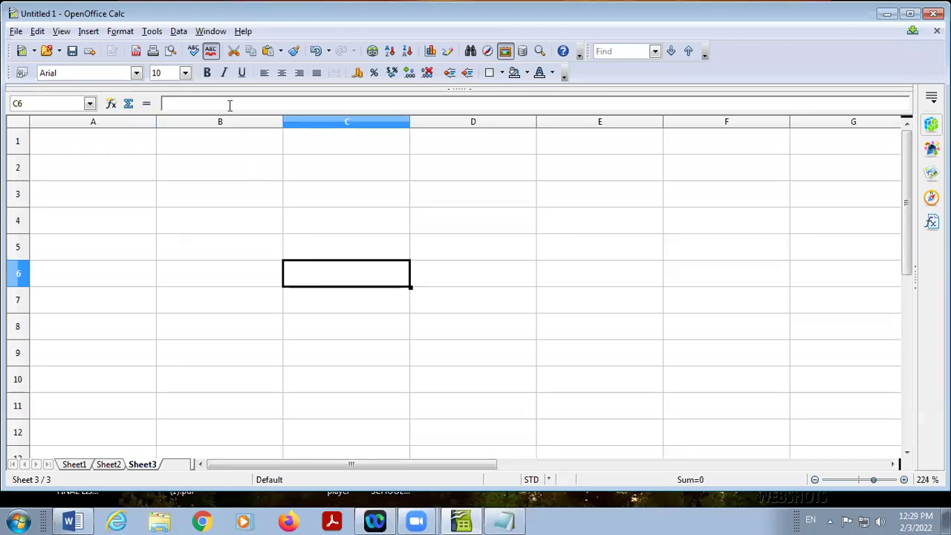
{"action": "left_click", "coordinate": [270, 53]}
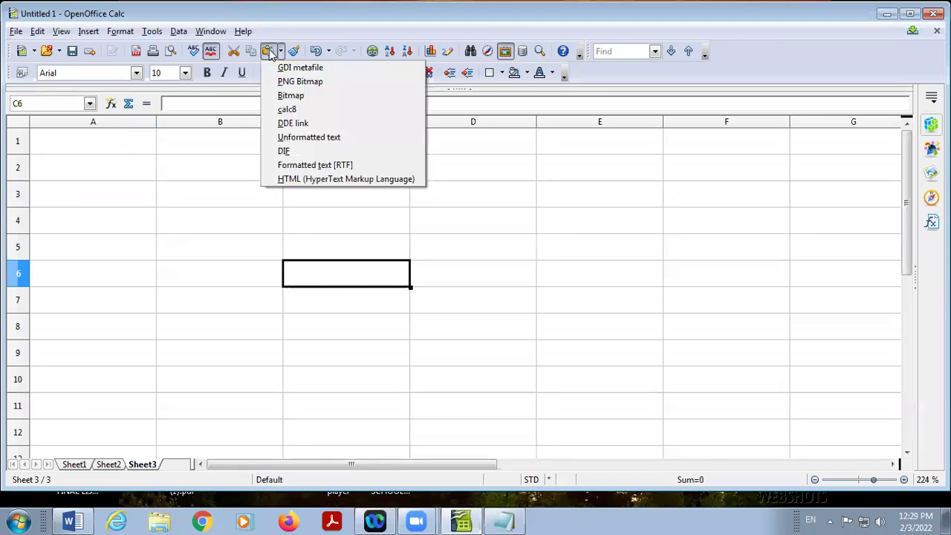
{"action": "left_click", "coordinate": [270, 53]}
{"action": "left_click", "coordinate": [269, 54]}
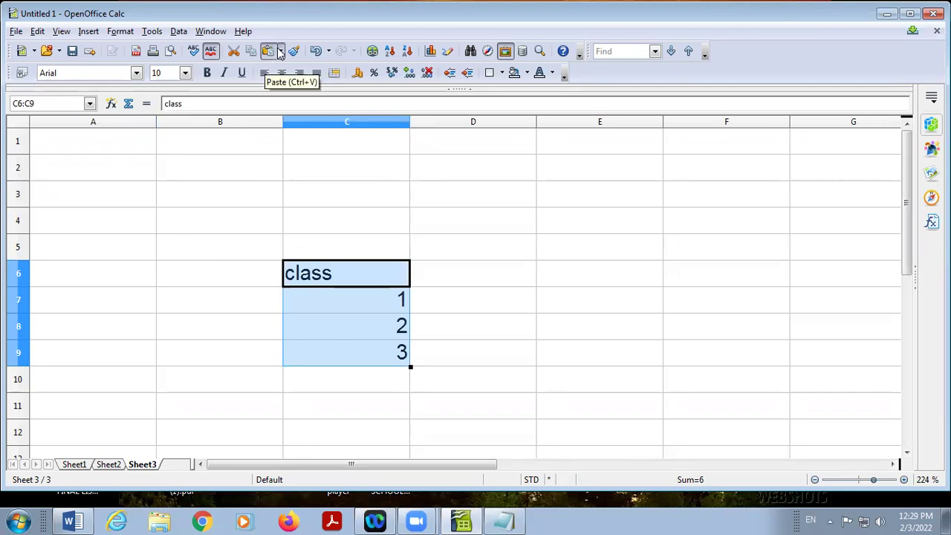
{"action": "left_click", "coordinate": [282, 51]}
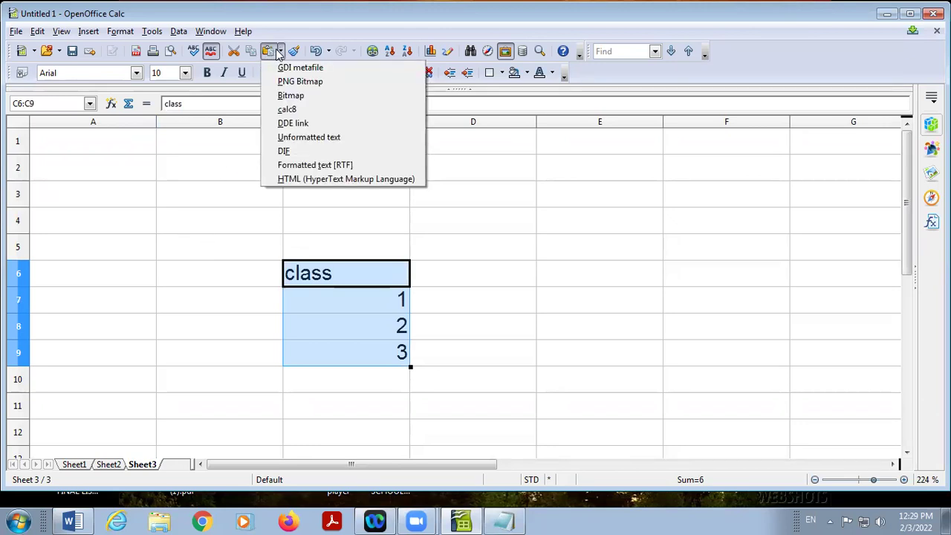
{"action": "left_click", "coordinate": [269, 51]}
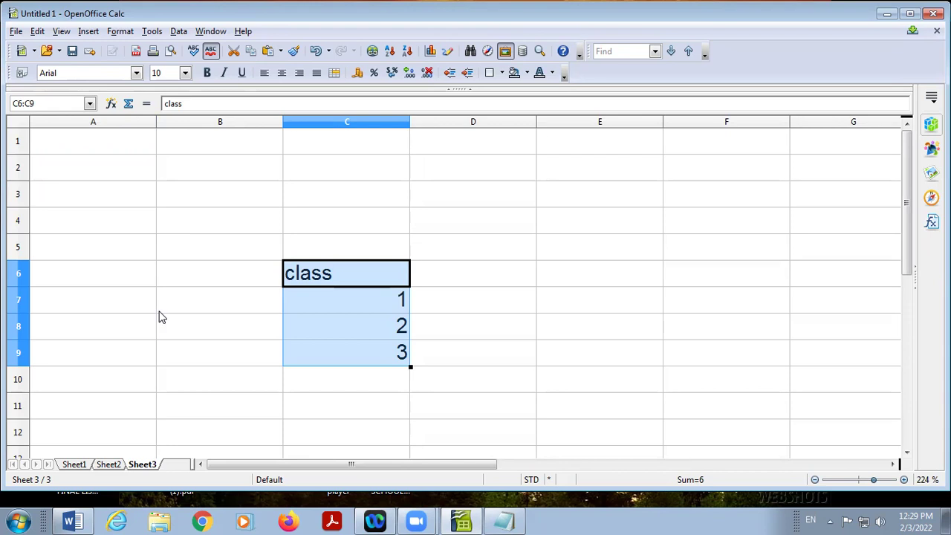
{"action": "left_click", "coordinate": [88, 186]}
{"action": "right_click", "coordinate": [105, 199]}
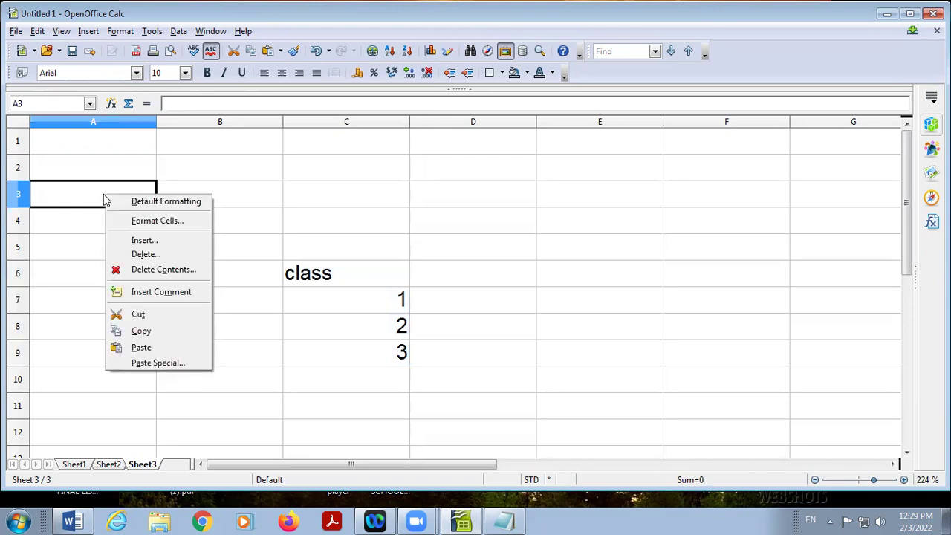
{"action": "left_click", "coordinate": [230, 199]}
{"action": "left_click", "coordinate": [232, 201]}
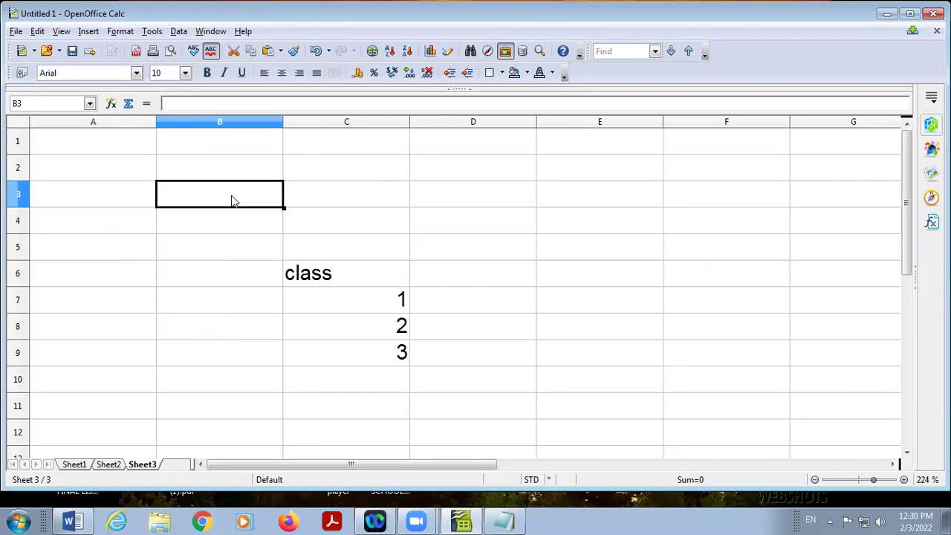
{"action": "right_click", "coordinate": [230, 199]}
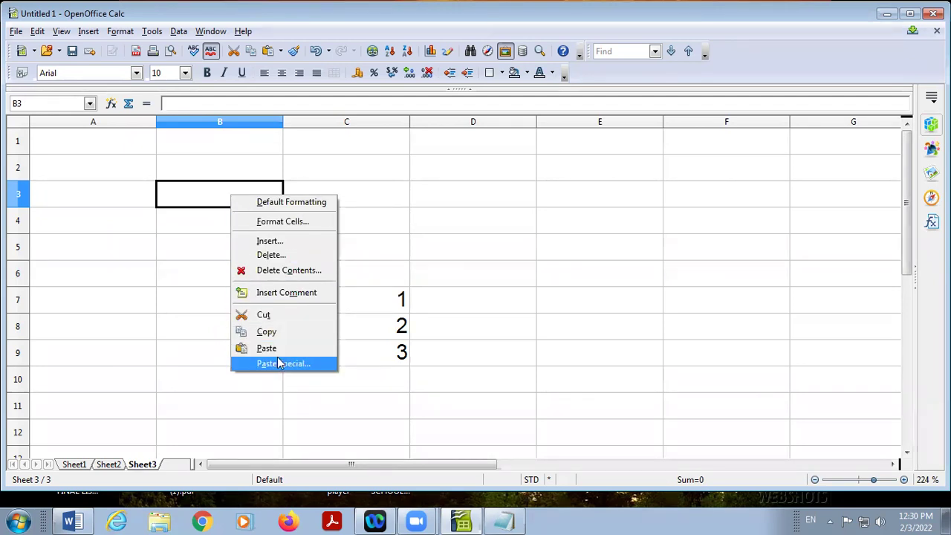
{"action": "left_click", "coordinate": [44, 36]}
{"action": "left_click", "coordinate": [41, 34]}
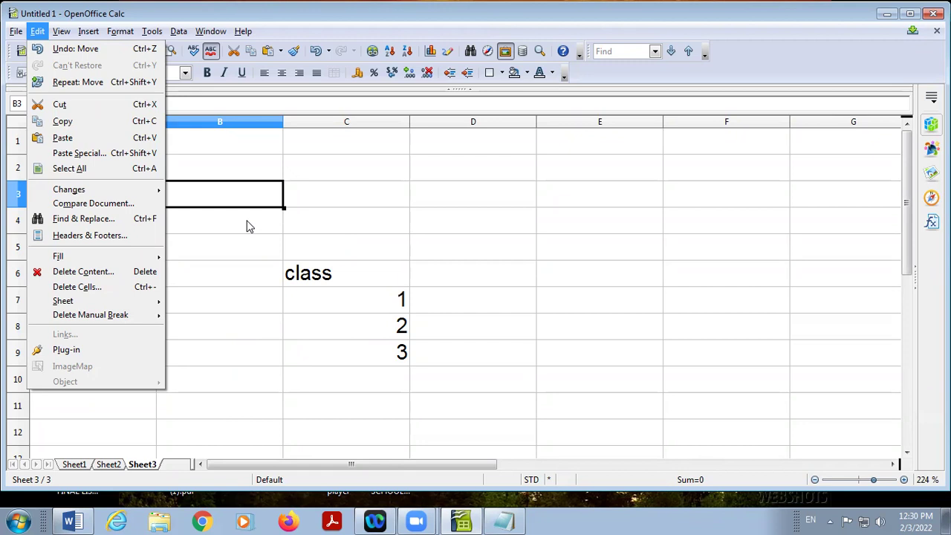
{"action": "left_click", "coordinate": [367, 290]}
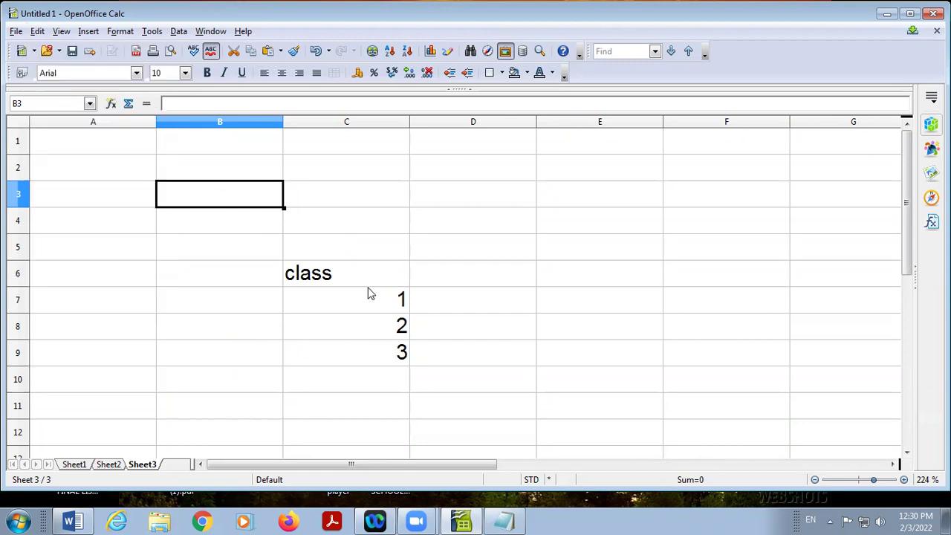
Clear A1:D9 via Delete Contents, then enter the Rollno heading and roll numbers 1–5 in A1:A6
{"action": "left_click_drag", "start_coordinate": [93, 140], "coordinate": [482, 361]}
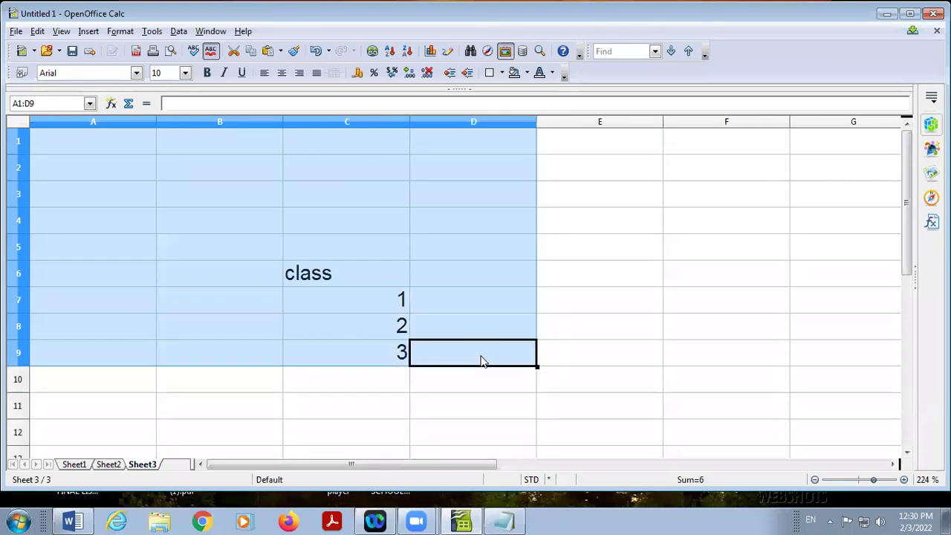
{"action": "key", "text": "Delete"}
{"action": "left_click", "coordinate": [548, 186]}
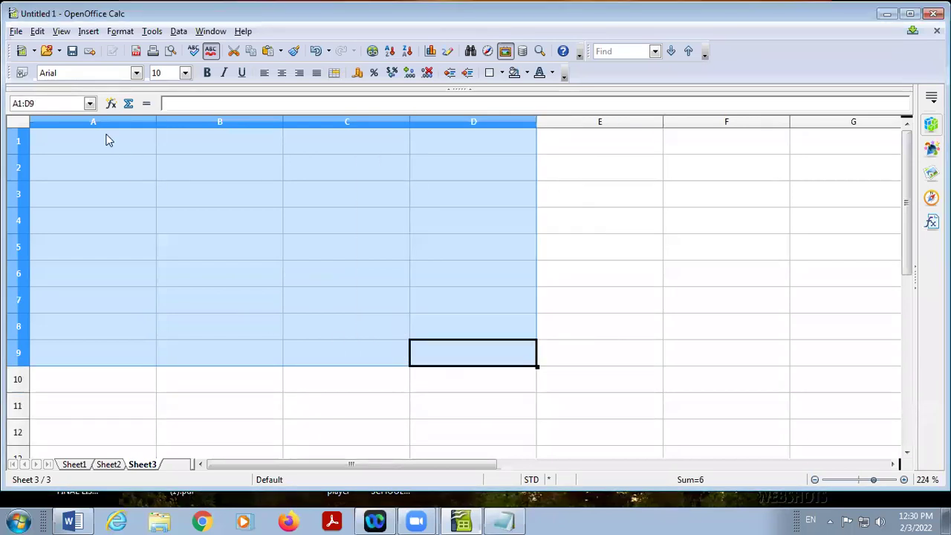
{"action": "left_click", "coordinate": [108, 141]}
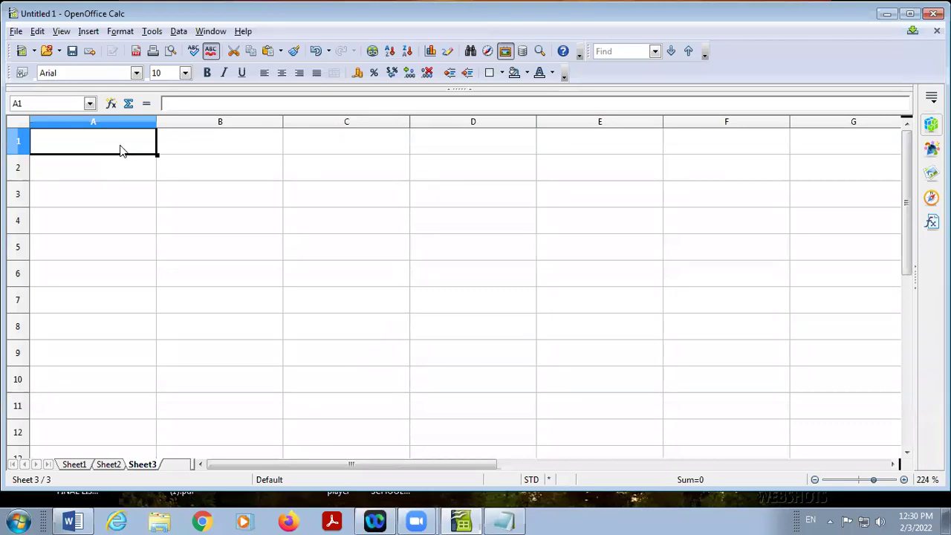
{"action": "type", "text": "Rol"}
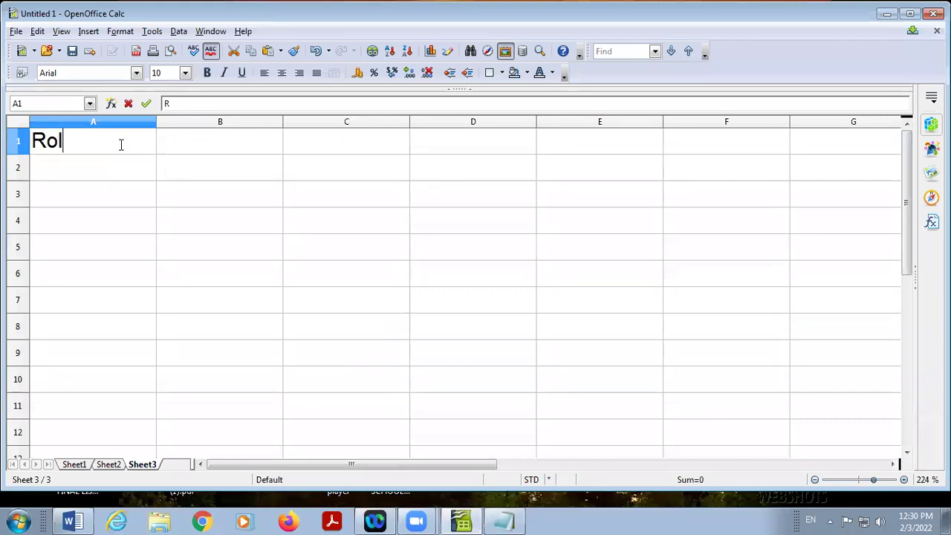
{"action": "type", "text": "lno"}
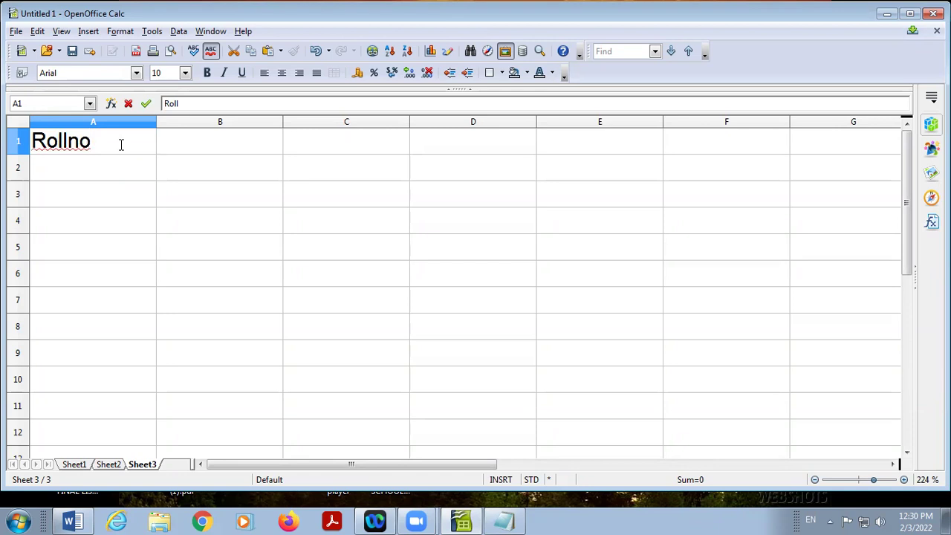
{"action": "key", "text": "Return"}
{"action": "type", "text": "1"}
{"action": "key", "text": "Return"}
{"action": "type", "text": "2"}
{"action": "key", "text": "Return"}
{"action": "type", "text": "3"}
{"action": "key", "text": "Return"}
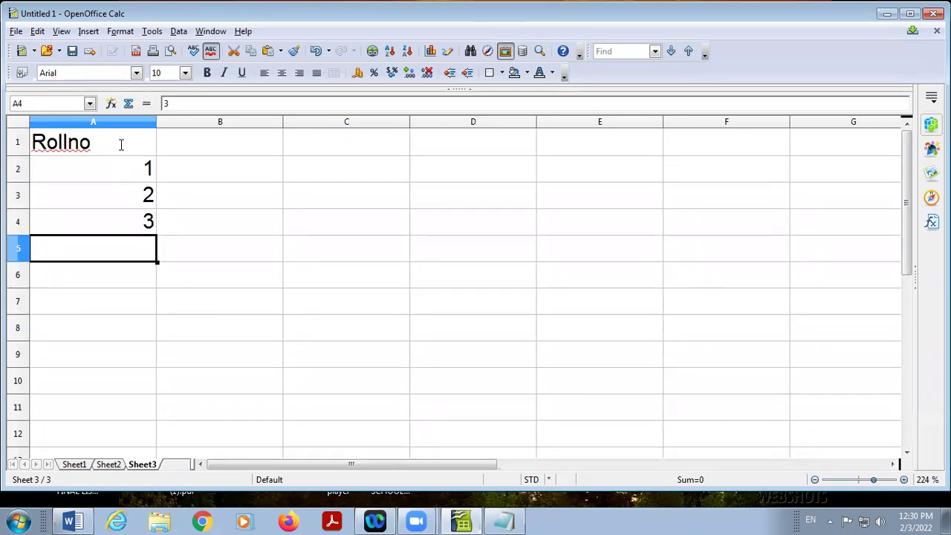
{"action": "type", "text": "4"}
{"action": "key", "text": "Return"}
{"action": "type", "text": "5"}
{"action": "key", "text": "Return"}
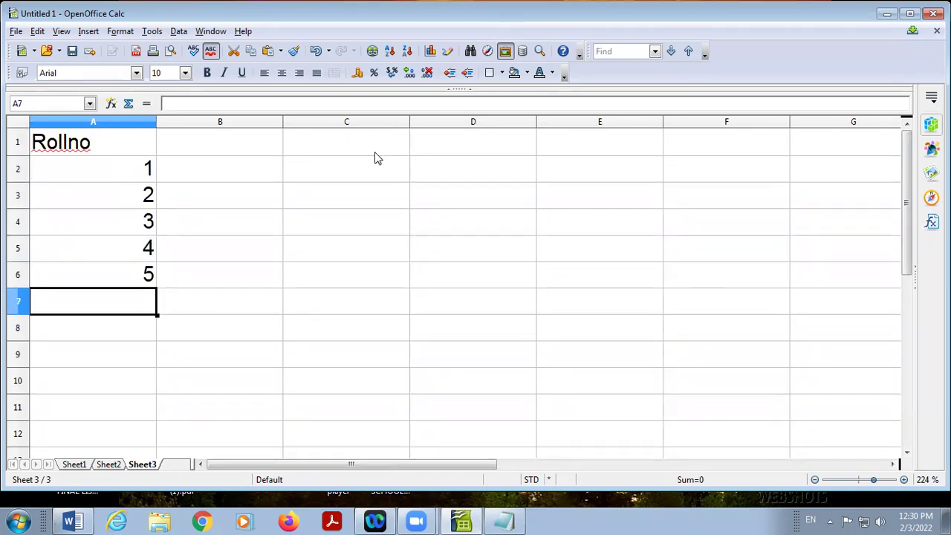
Enter the Name heading in B1 and the five students' names in B2:B6
{"action": "left_click", "coordinate": [229, 155]}
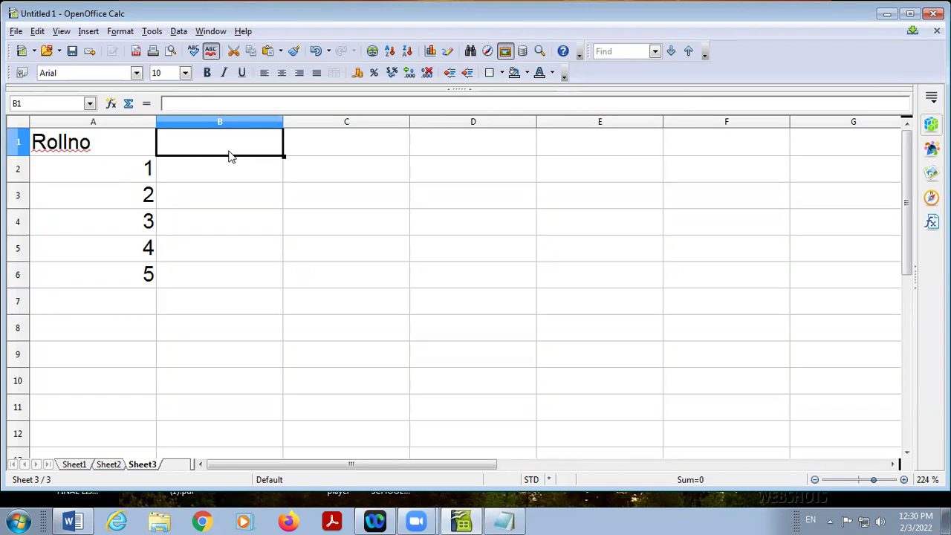
{"action": "type", "text": "Name"}
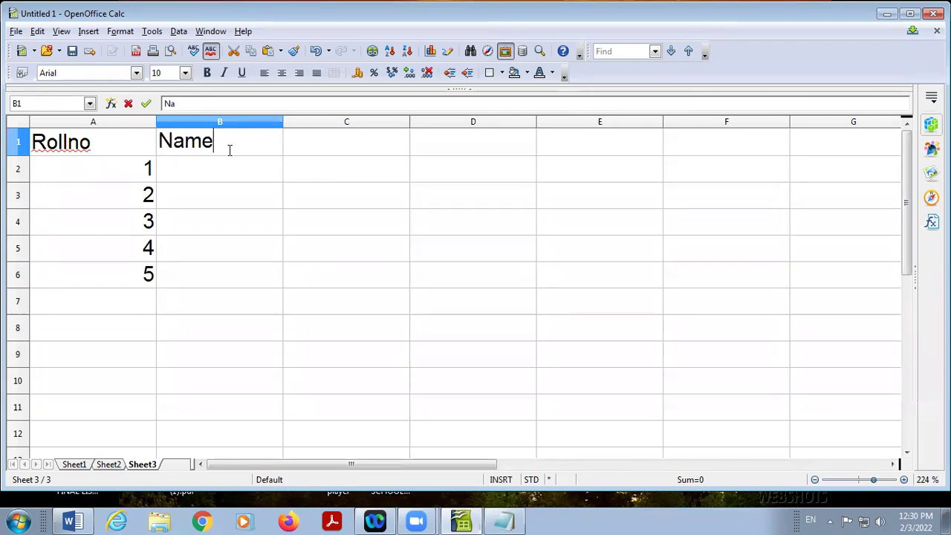
{"action": "key", "text": "Return"}
{"action": "type", "text": "Manav"}
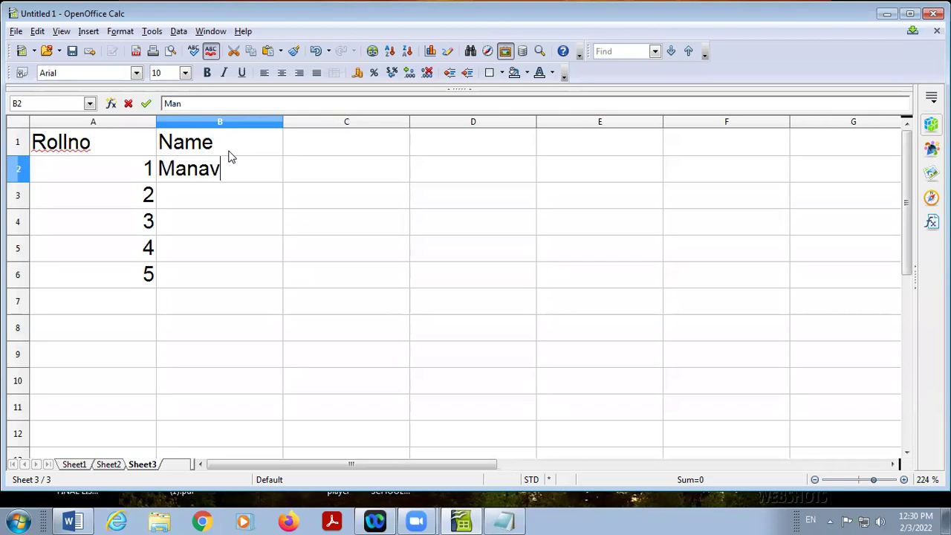
{"action": "key", "text": "Return"}
{"action": "type", "text": "Sumit"}
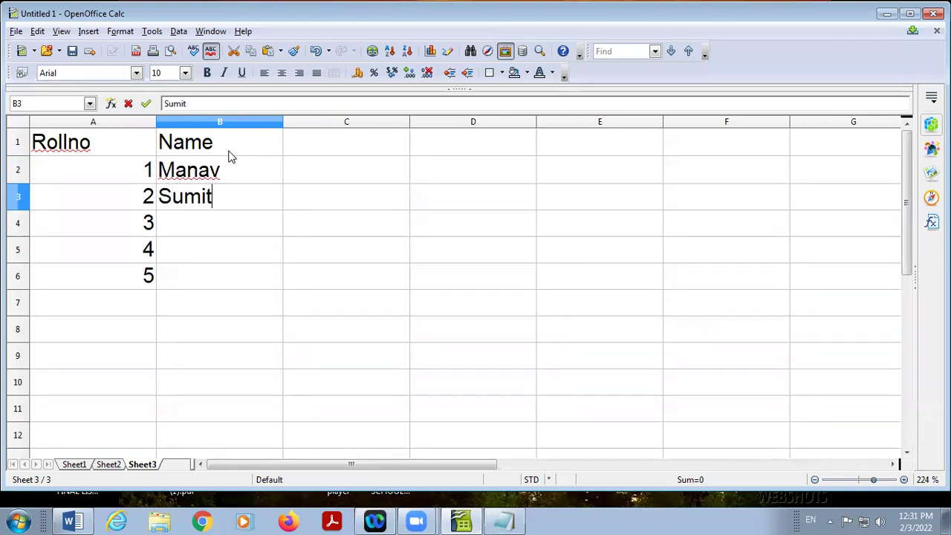
{"action": "key", "text": "Return"}
{"action": "type", "text": "Gu"}
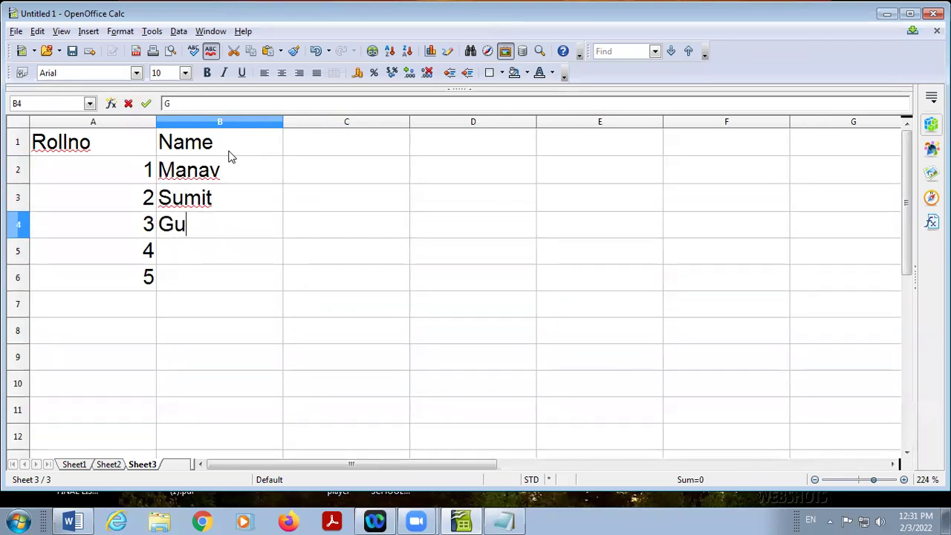
{"action": "type", "text": "rmeet"}
{"action": "key", "text": "Return"}
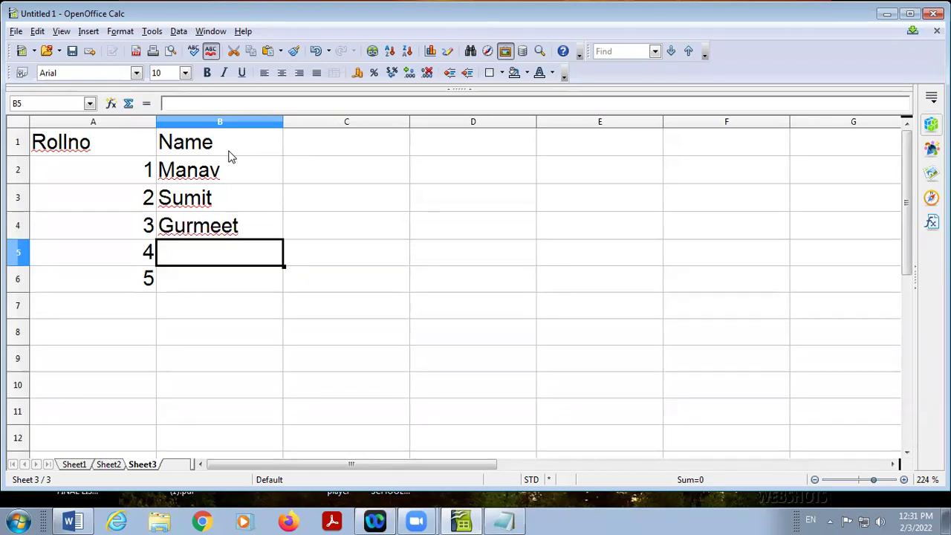
{"action": "type", "text": "Prince"}
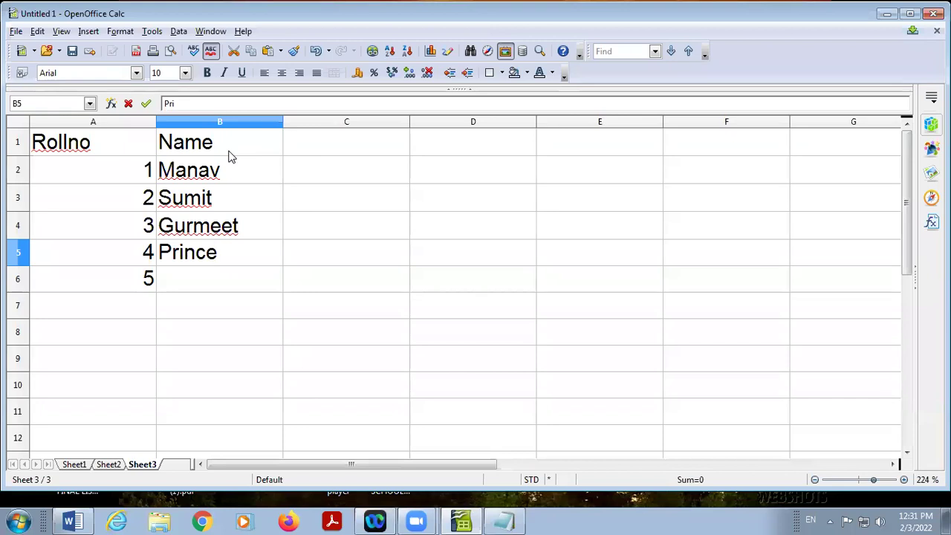
{"action": "key", "text": "Return"}
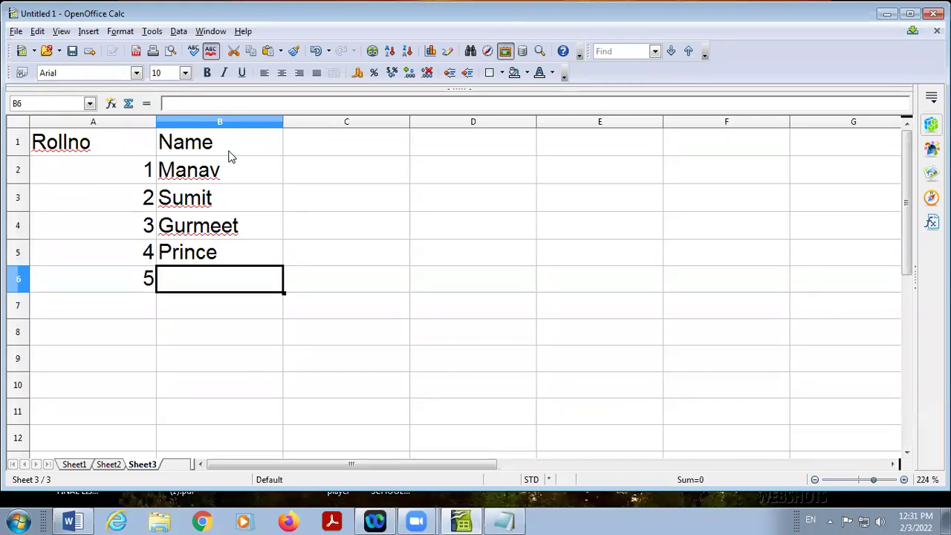
{"action": "type", "text": "L"}
{"action": "key", "text": "BackSpace"}
{"action": "type", "text": "K"}
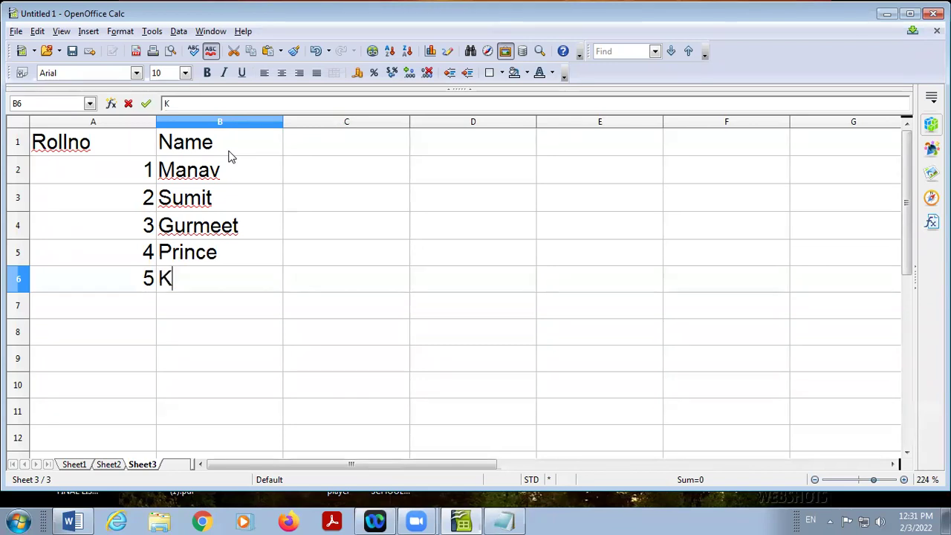
{"action": "type", "text": "unam"}
{"action": "key", "text": "BackSpace"}
{"action": "type", "text": "l"}
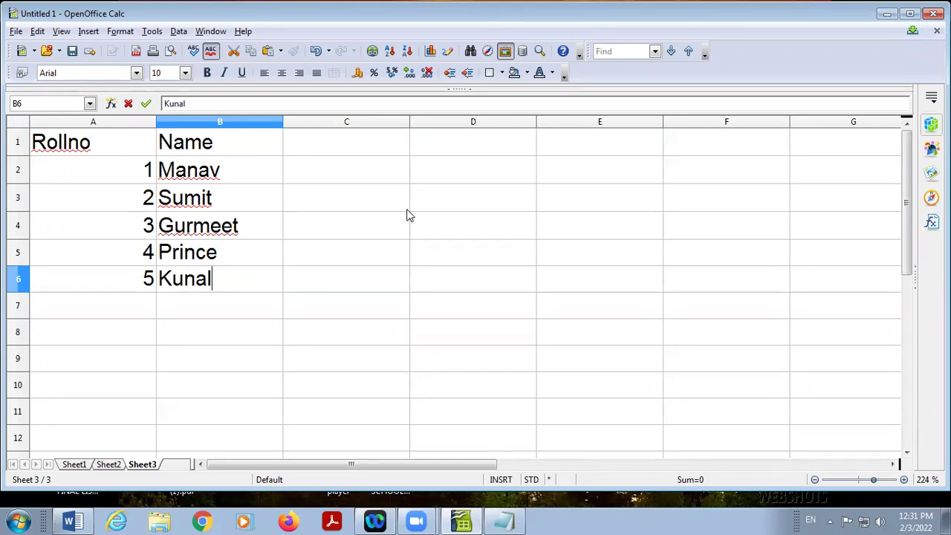
{"action": "left_click", "coordinate": [329, 144]}
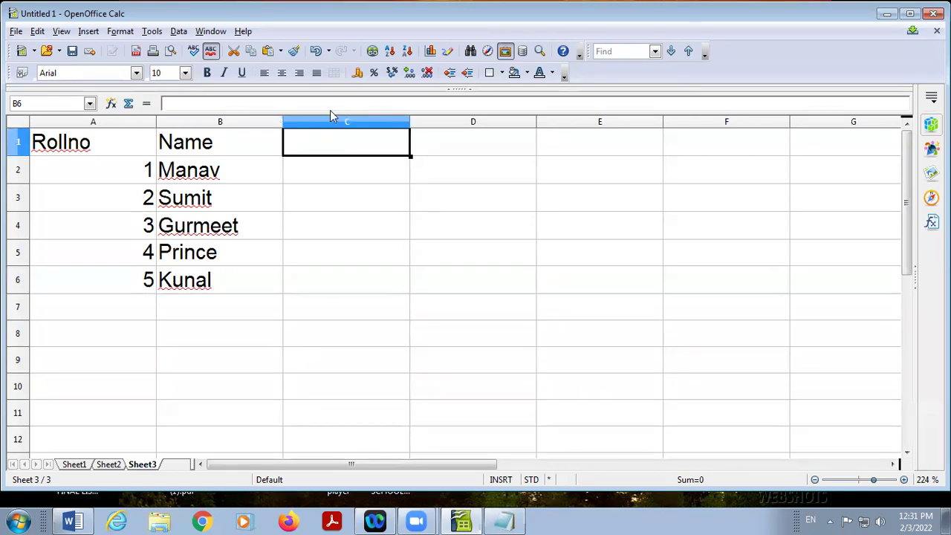
Enter the Grade heading in C1 and grades A1, A2, C1, B1, B2 in C2:C6
{"action": "type", "text": "Grade"}
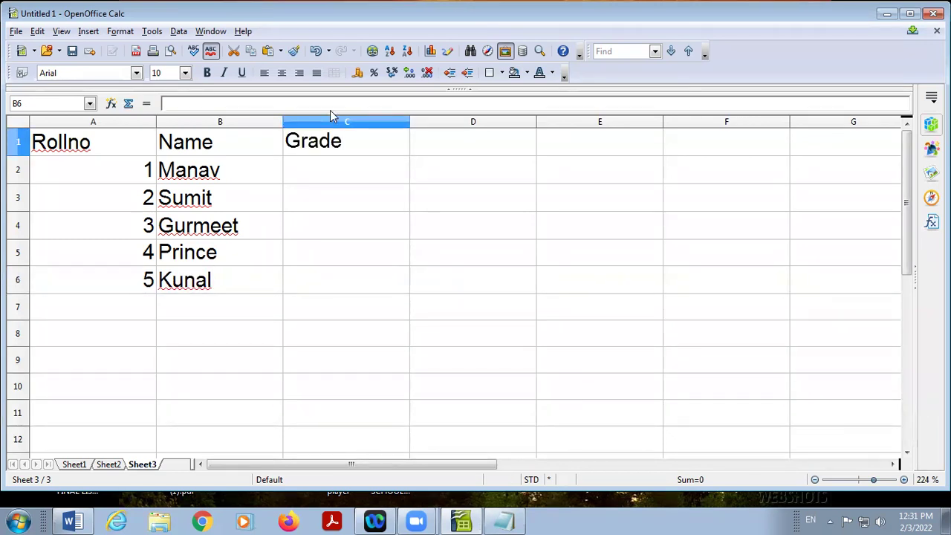
{"action": "key", "text": "Return"}
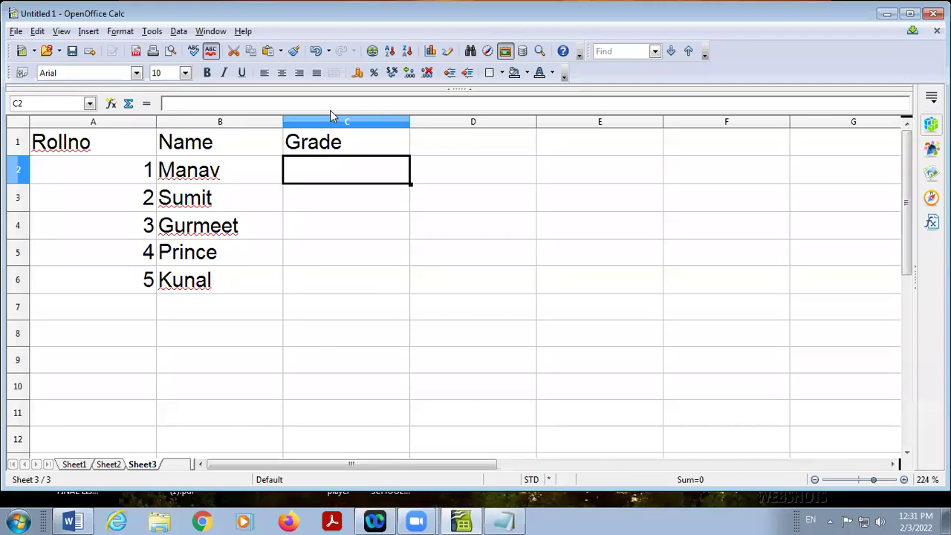
{"action": "type", "text": "A1"}
{"action": "key", "text": "Return"}
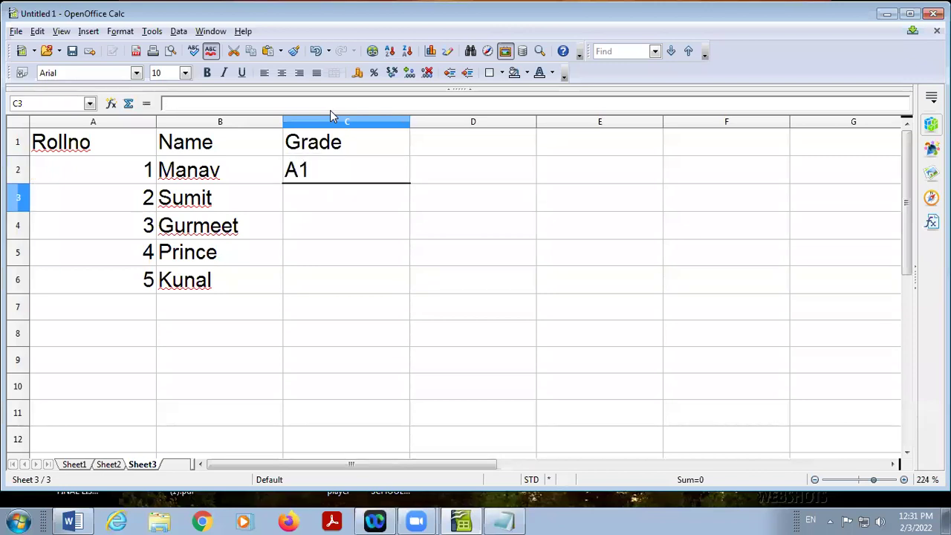
{"action": "type", "text": "A2"}
{"action": "key", "text": "Return"}
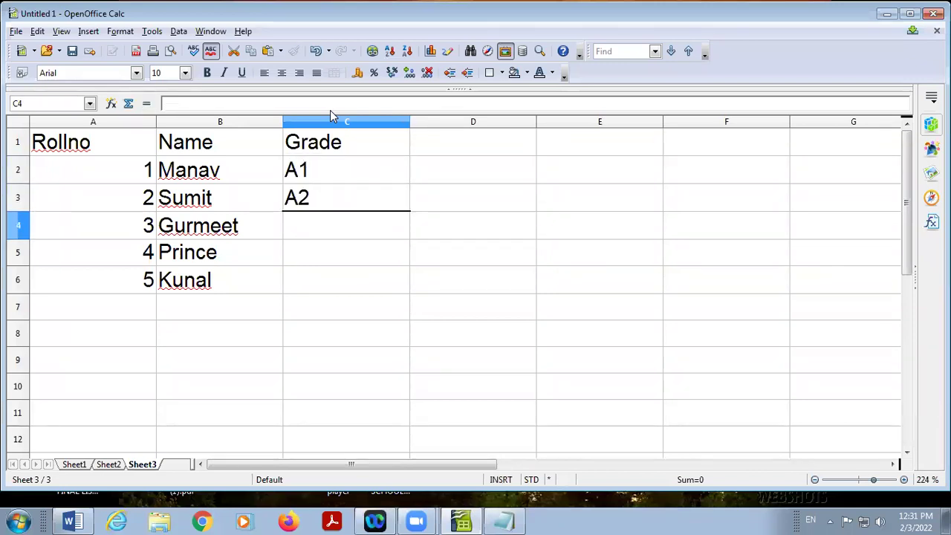
{"action": "type", "text": "C1"}
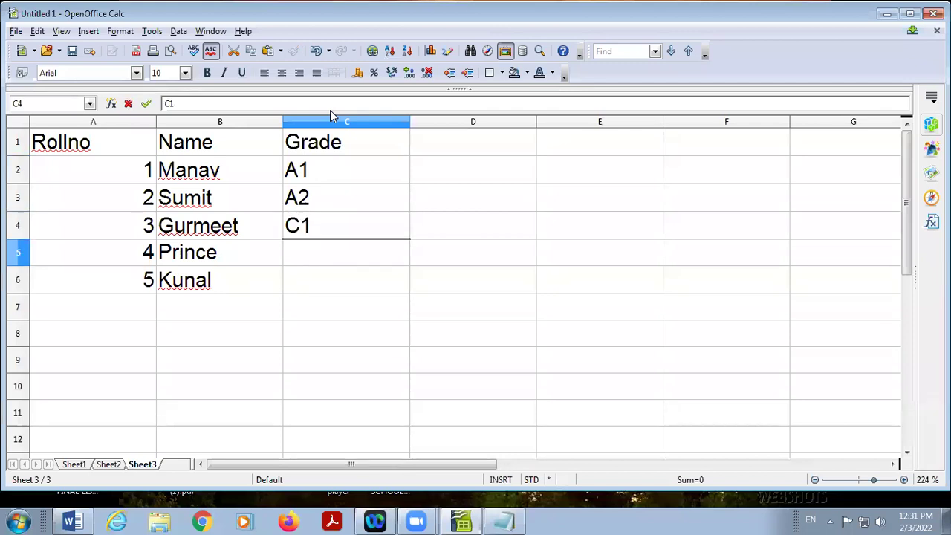
{"action": "key", "text": "Return"}
{"action": "type", "text": "B1"}
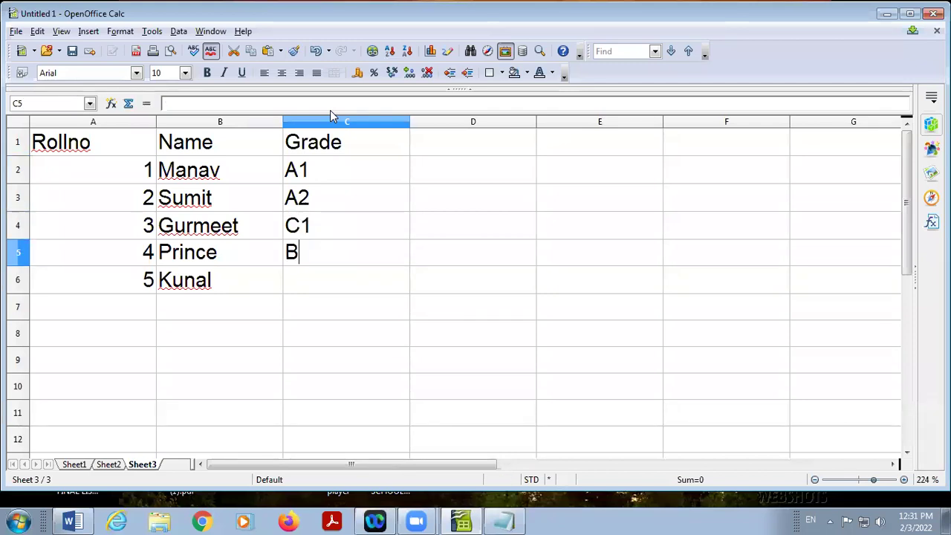
{"action": "key", "text": "Return"}
{"action": "type", "text": "B2"}
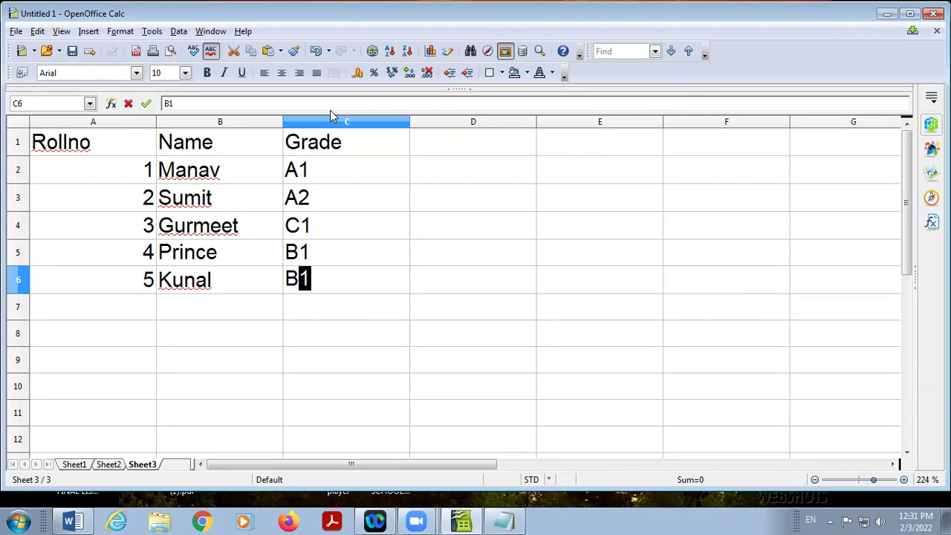
{"action": "key", "text": "Return"}
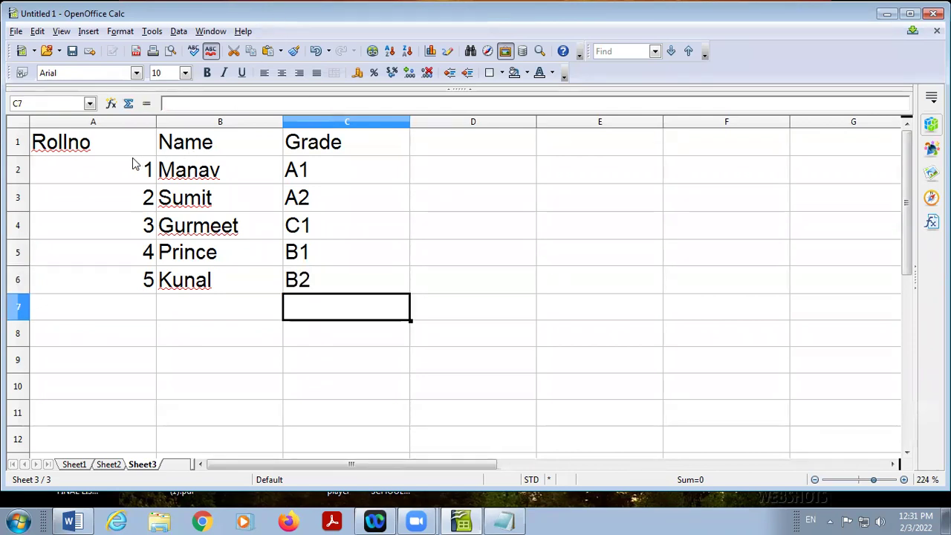
Select the table A1:C6 and name it mydata in the Name Box
{"action": "left_click_drag", "start_coordinate": [106, 151], "coordinate": [326, 286]}
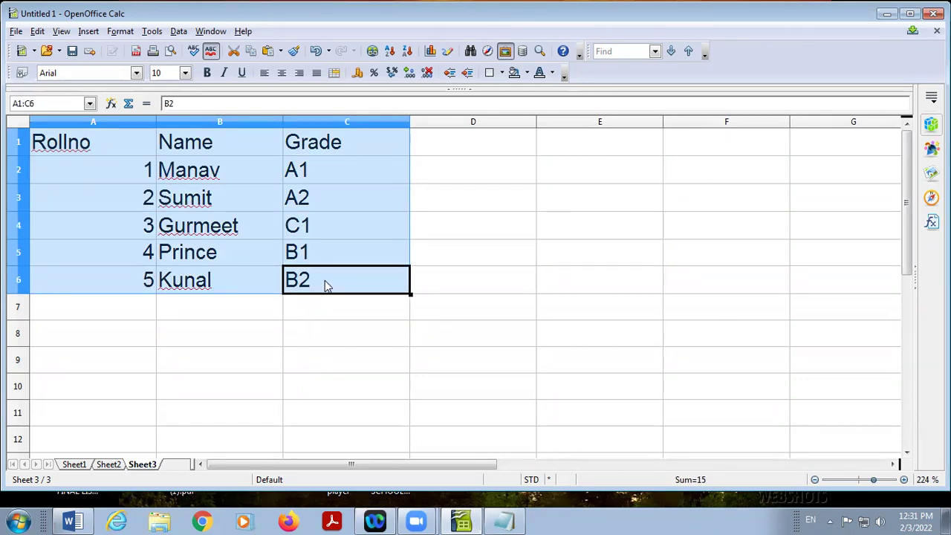
{"action": "left_click", "coordinate": [266, 386]}
{"action": "left_click_drag", "start_coordinate": [42, 142], "coordinate": [361, 291]}
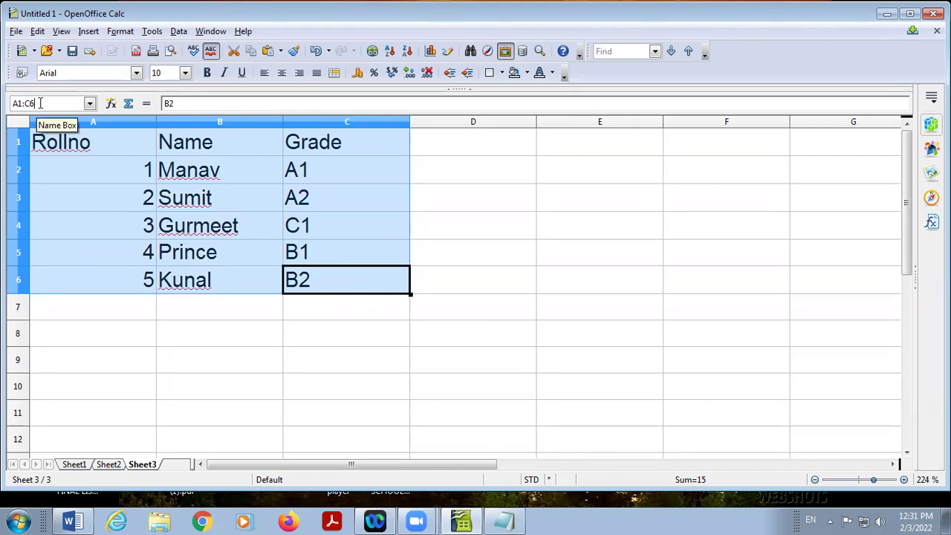
{"action": "left_click_drag", "start_coordinate": [29, 103], "coordinate": [11, 103]}
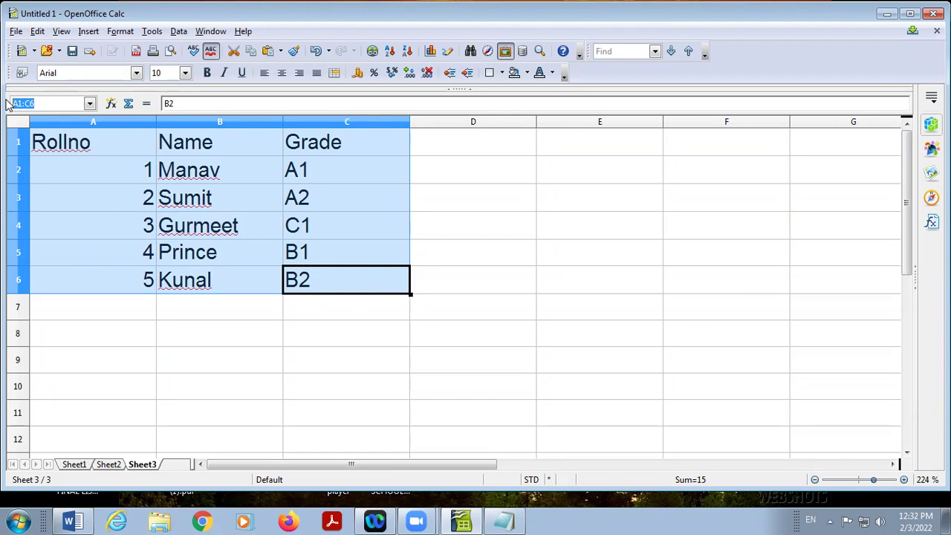
{"action": "type", "text": "my"}
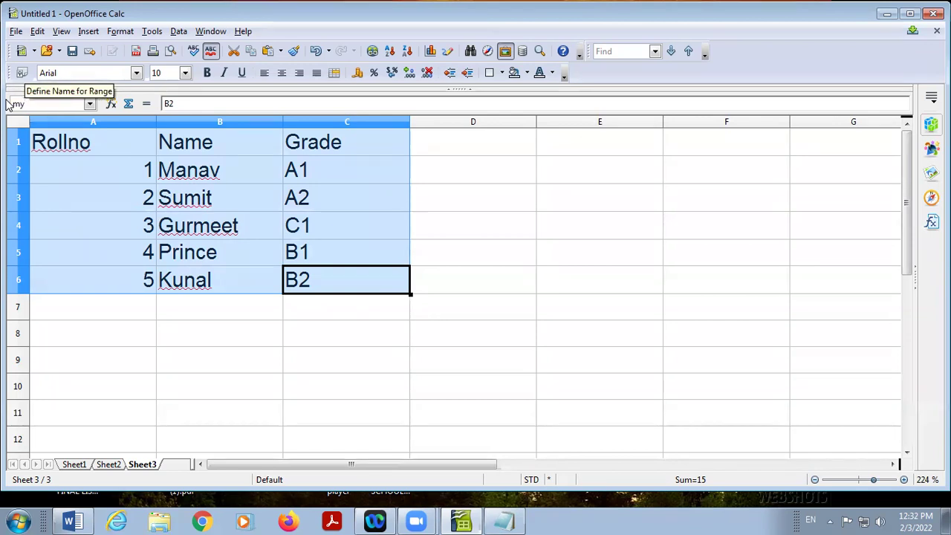
{"action": "type", "text": "data"}
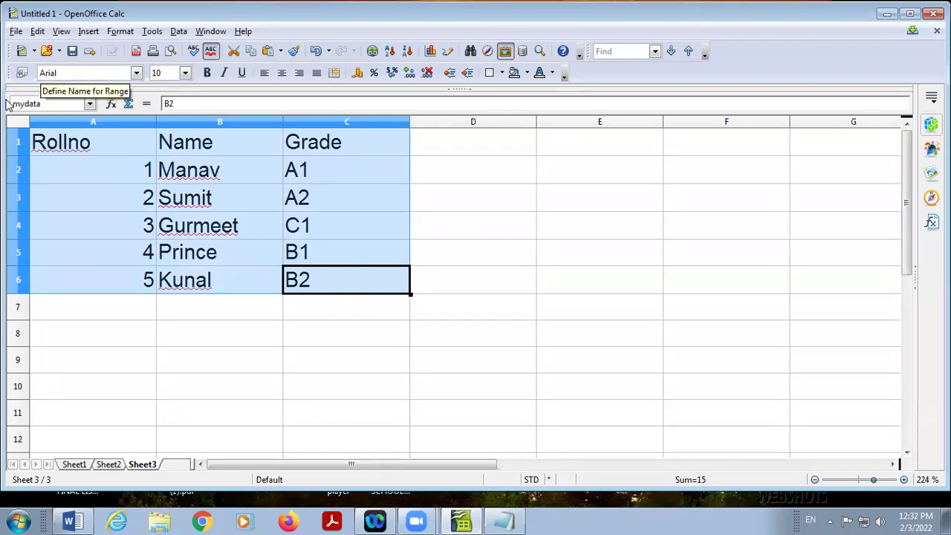
{"action": "key", "text": "Return"}
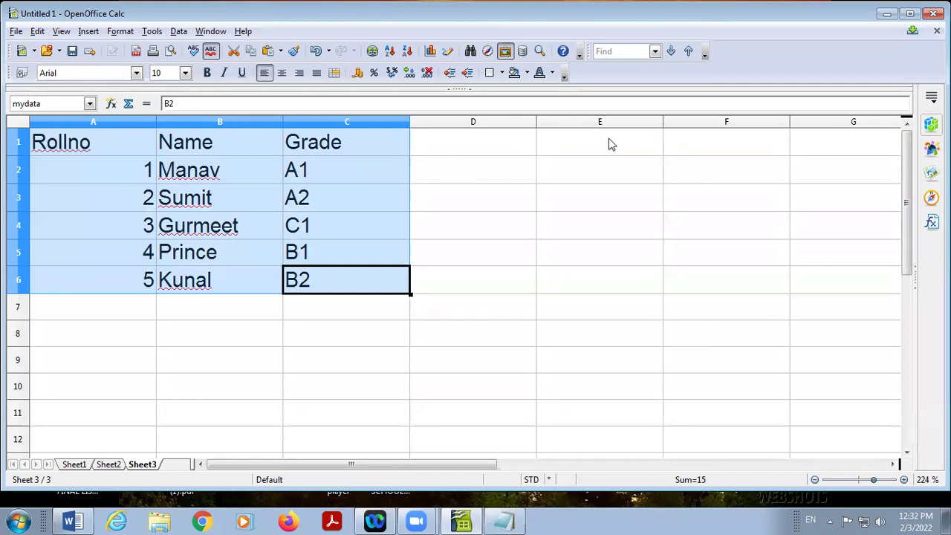
{"action": "left_click", "coordinate": [563, 315]}
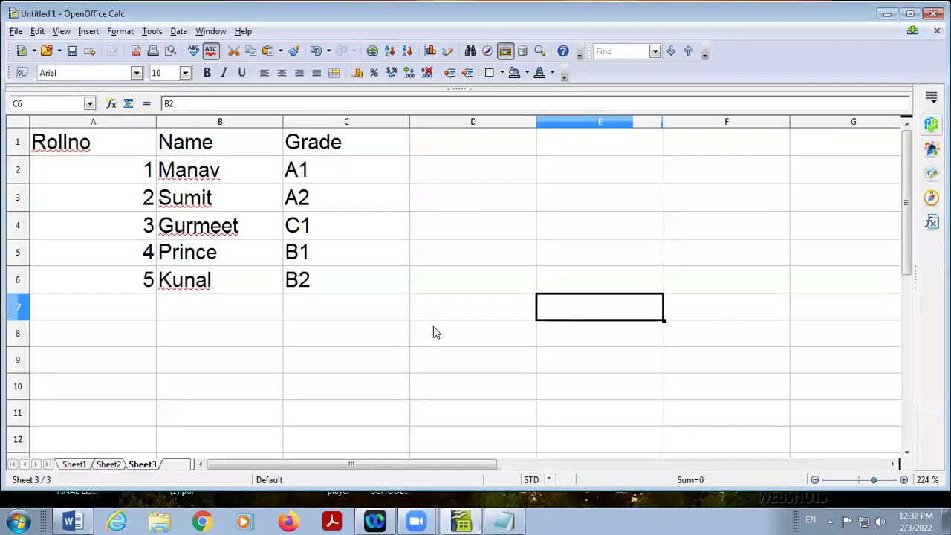
{"action": "scroll", "coordinate": [431, 329], "scroll_direction": "down", "scroll_amount": 4}
{"action": "scroll", "coordinate": [428, 332], "scroll_direction": "down", "scroll_amount": 3}
{"action": "left_click", "coordinate": [89, 104]}
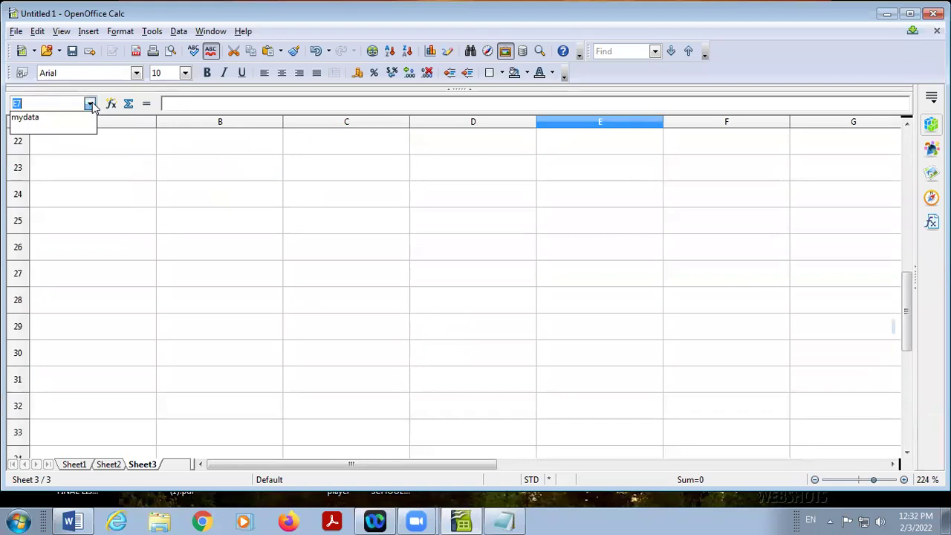
{"action": "left_click", "coordinate": [31, 119]}
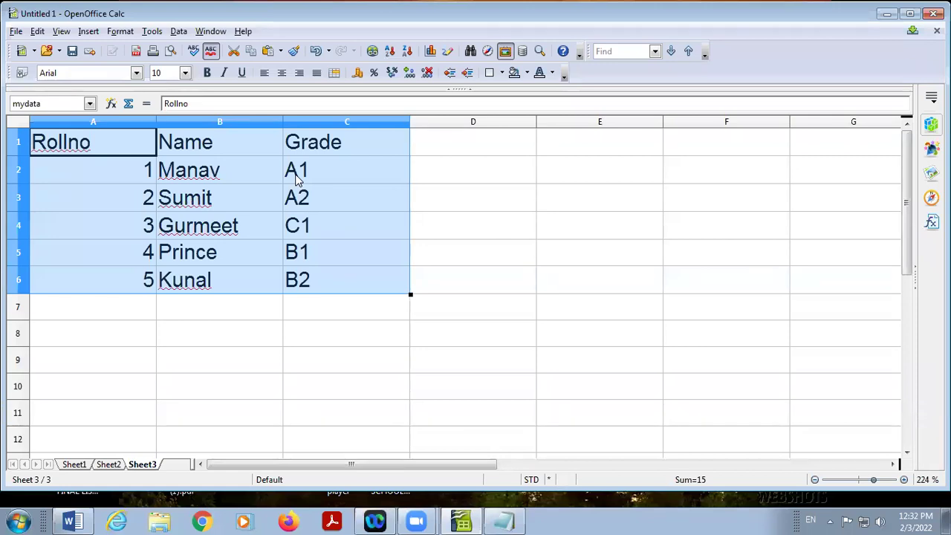
{"action": "left_click", "coordinate": [59, 32]}
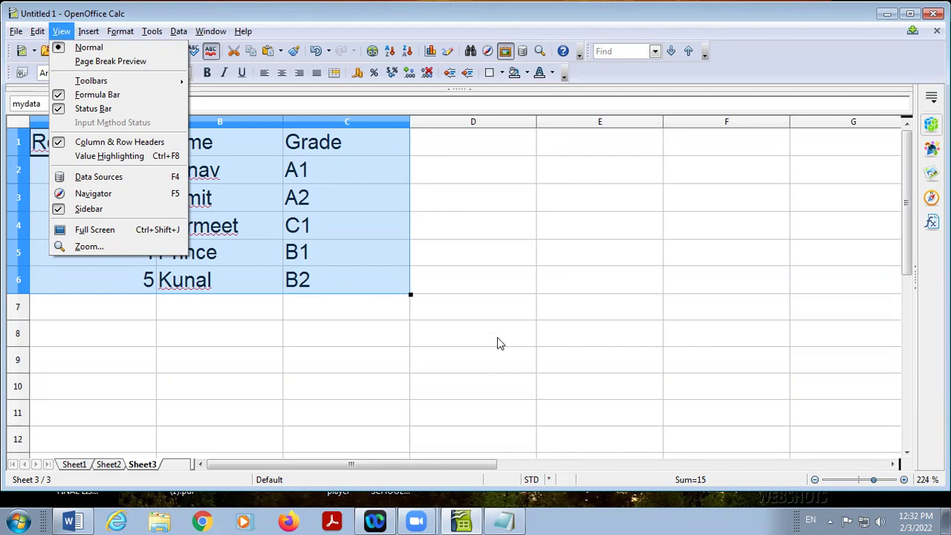
Define the extra name newname for A1:C6 via Insert > Names > Define, then check the Name Box list
{"action": "left_click", "coordinate": [520, 344]}
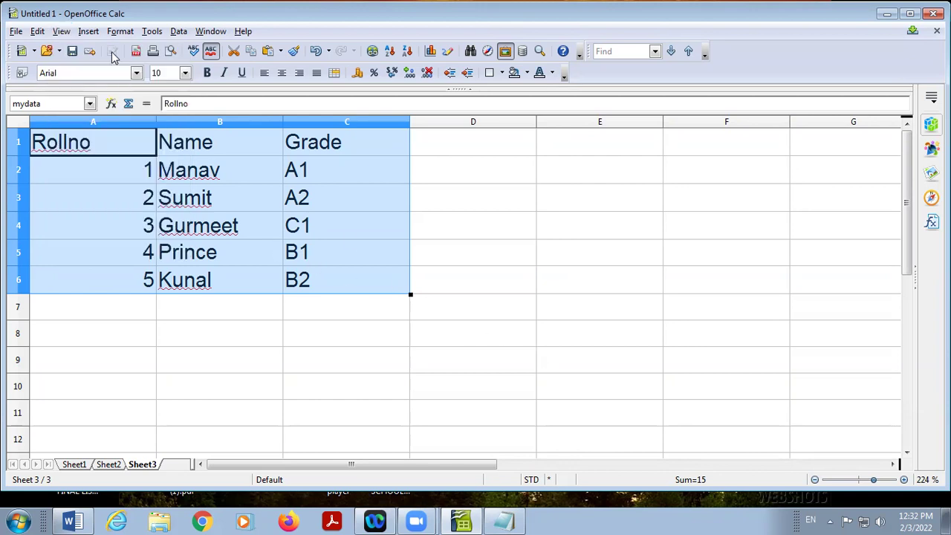
{"action": "left_click", "coordinate": [88, 33]}
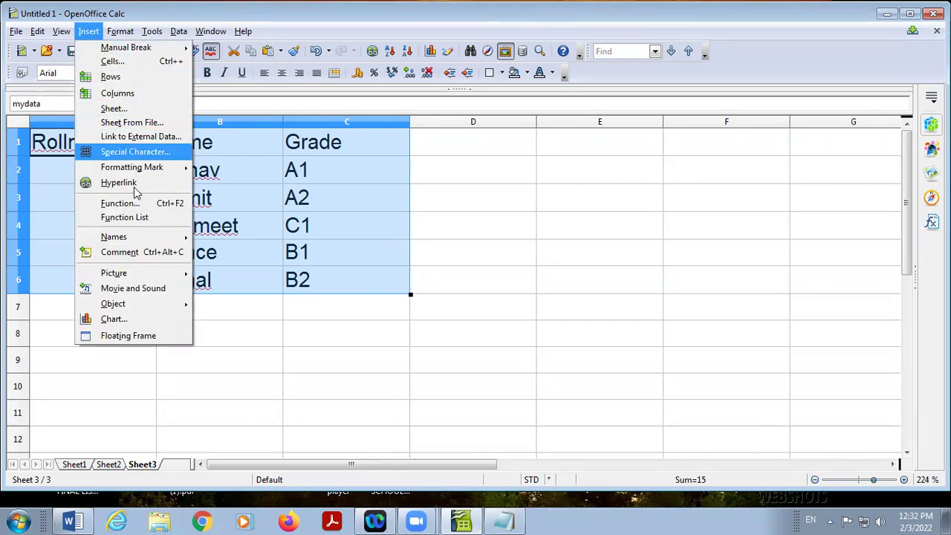
{"action": "mouse_move", "coordinate": [137, 242]}
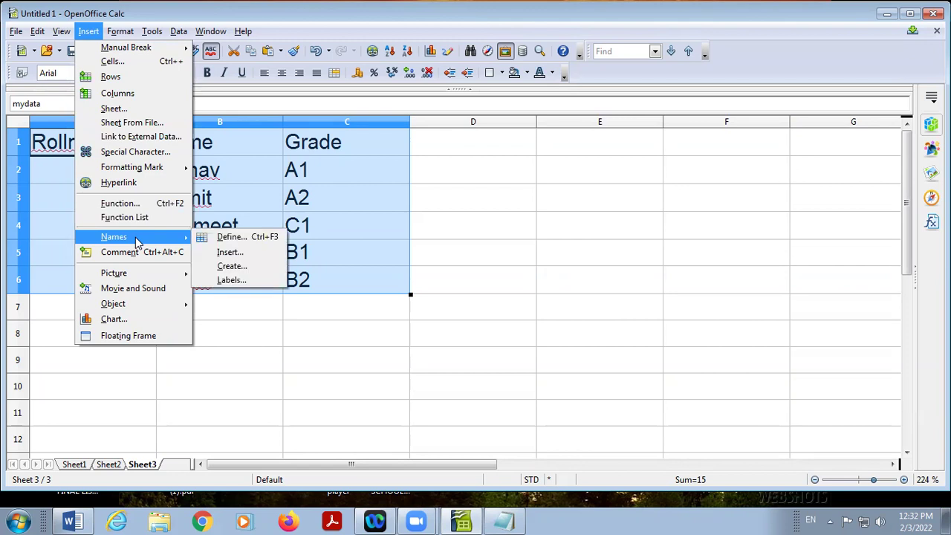
{"action": "left_click", "coordinate": [228, 237]}
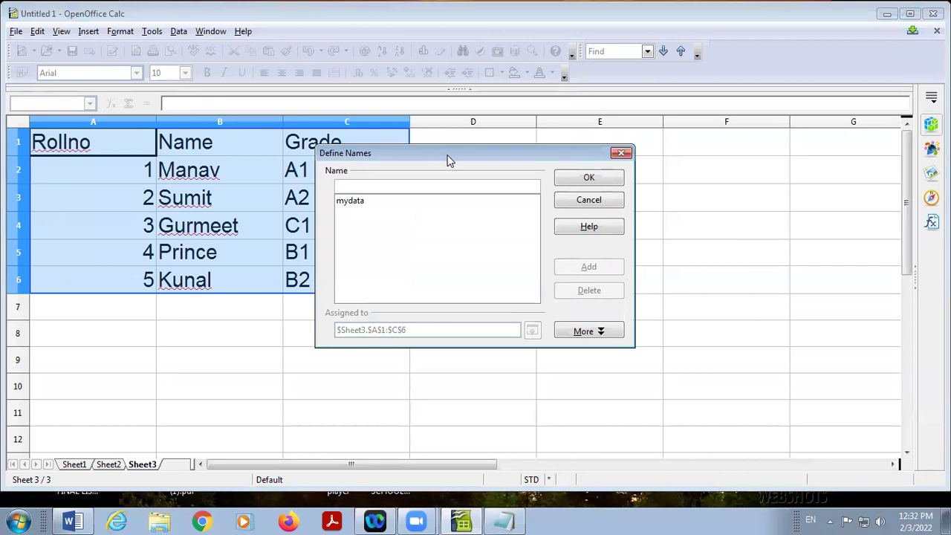
{"action": "left_click_drag", "start_coordinate": [449, 160], "coordinate": [277, 159]}
{"action": "type", "text": "n"}
{"action": "key", "text": "BackSpace"}
{"action": "type", "text": "new"}
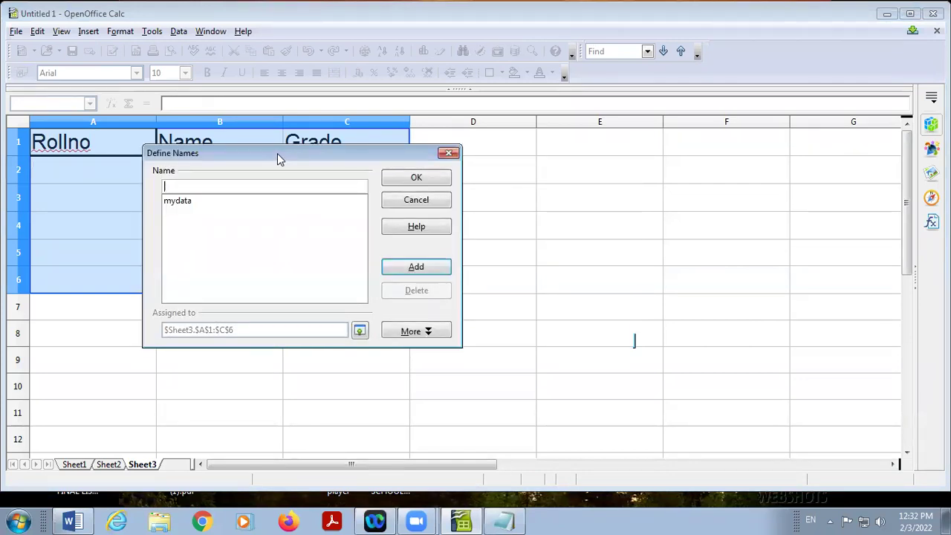
{"action": "type", "text": "name"}
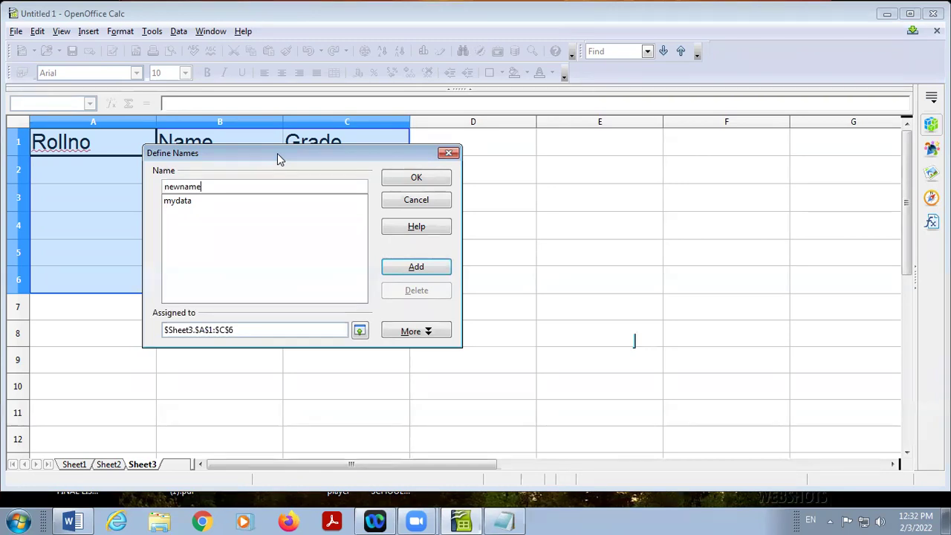
{"action": "left_click", "coordinate": [416, 177]}
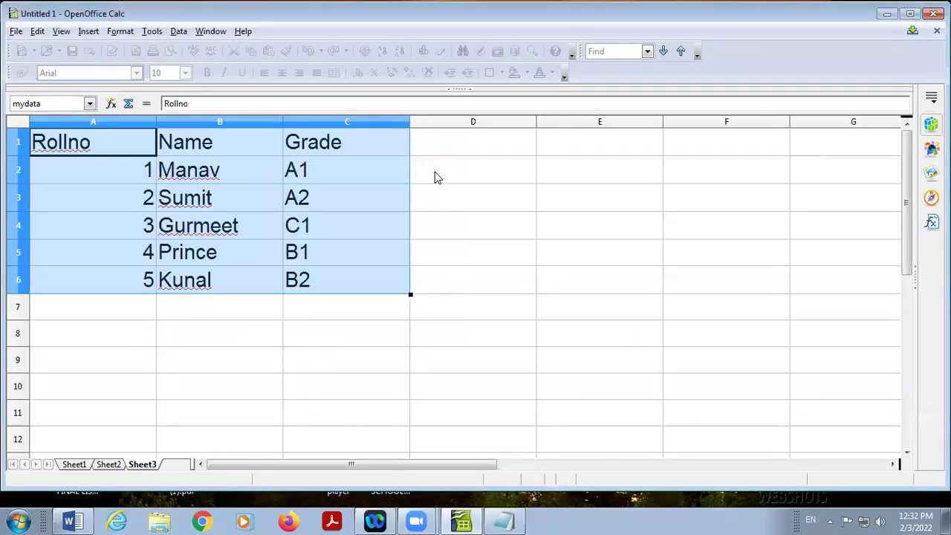
{"action": "left_click", "coordinate": [89, 104]}
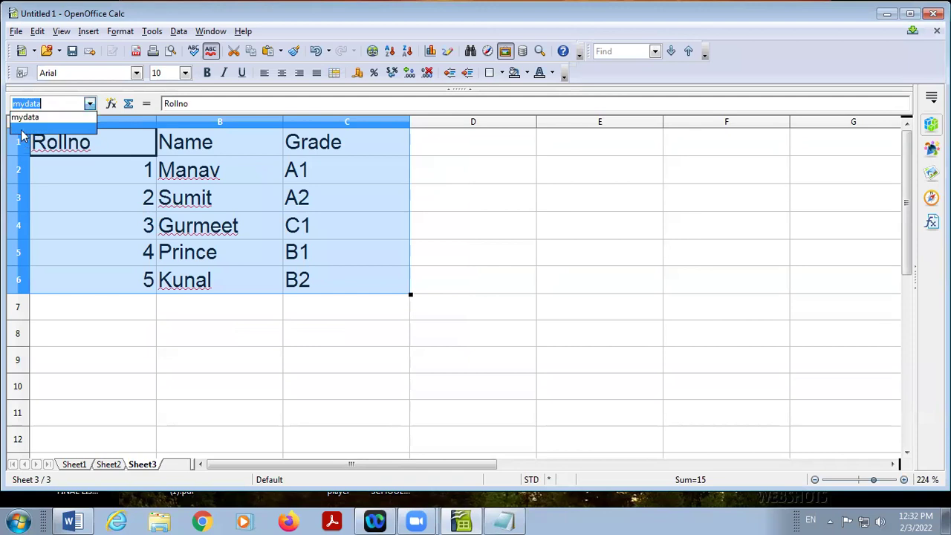
{"action": "left_click", "coordinate": [570, 302]}
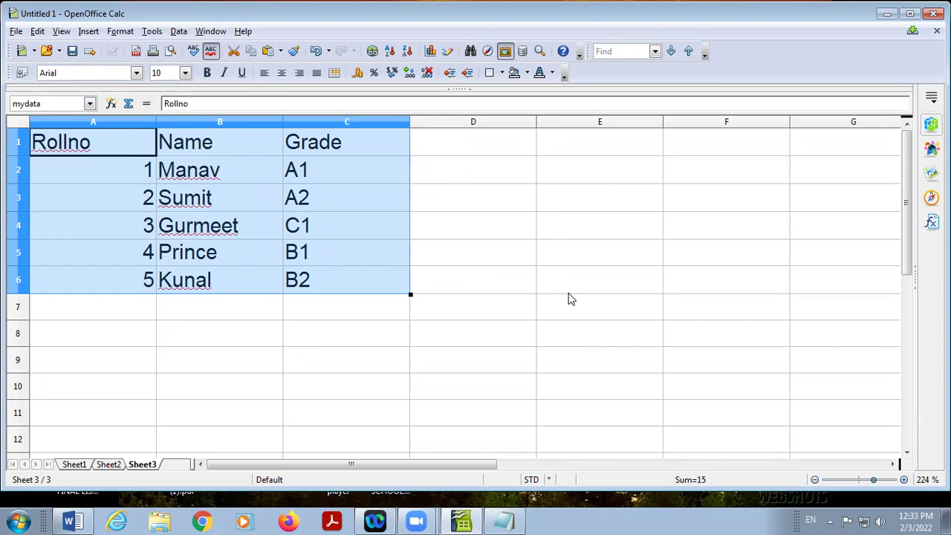
{"action": "left_click", "coordinate": [85, 31]}
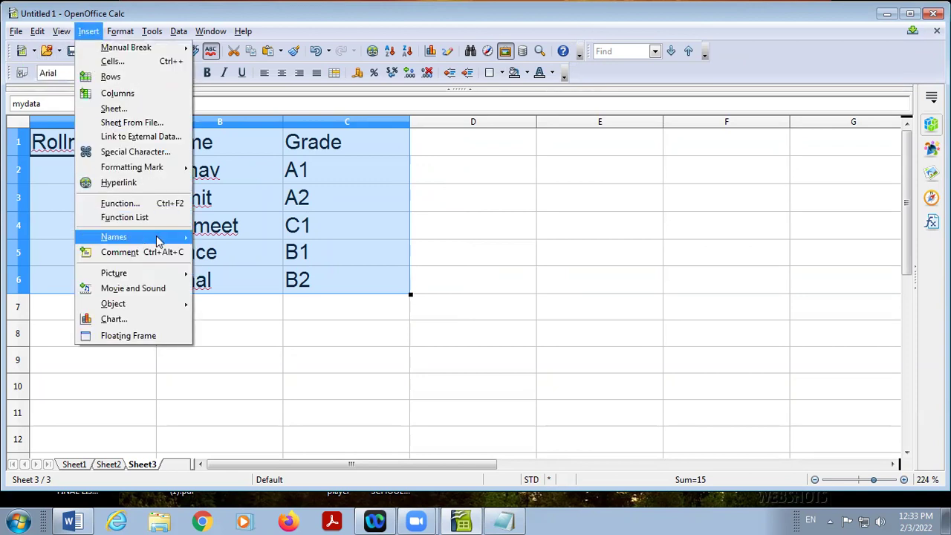
{"action": "mouse_move", "coordinate": [157, 240]}
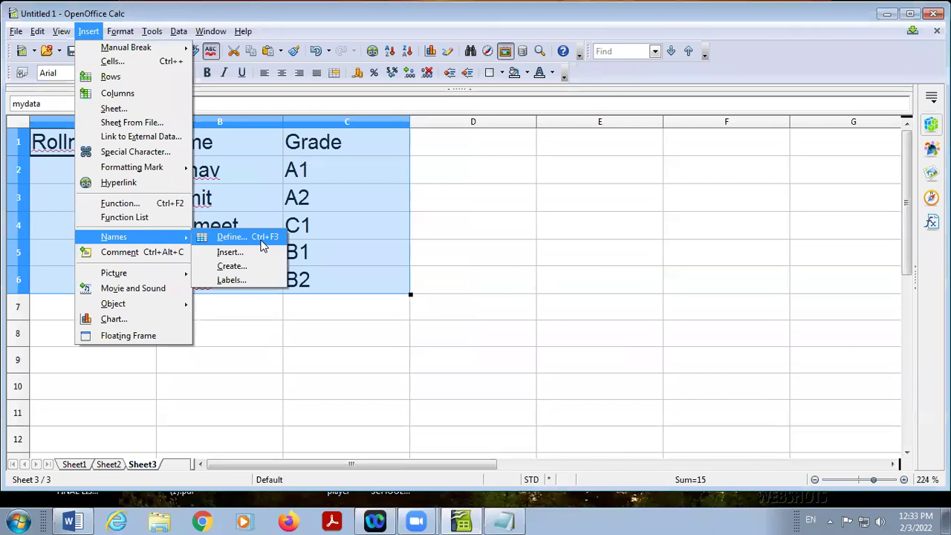
{"action": "key", "text": "ctrl+F3"}
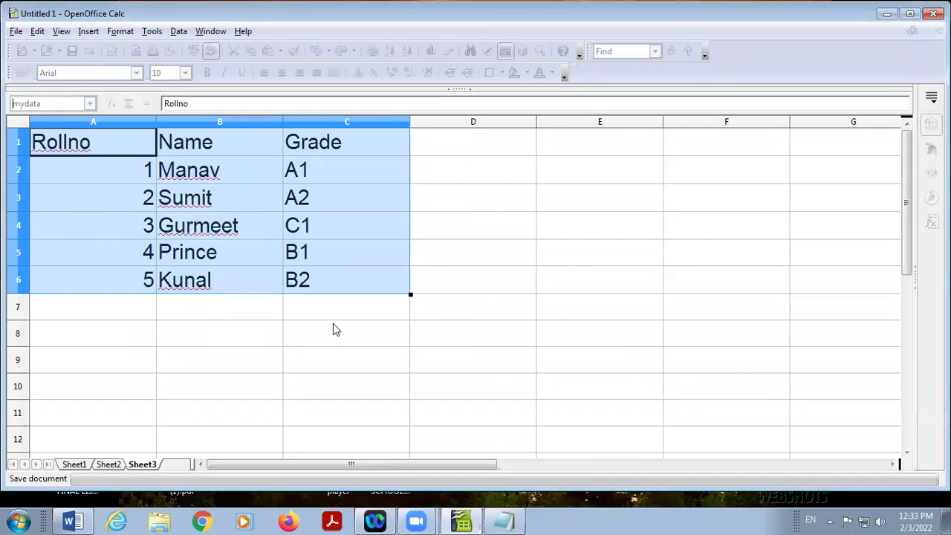
{"action": "left_click_drag", "start_coordinate": [314, 309], "coordinate": [524, 436]}
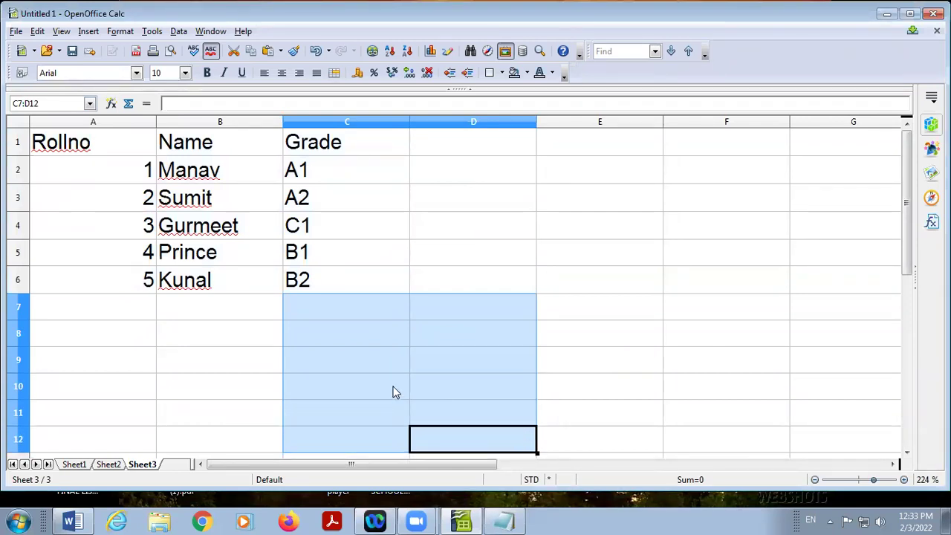
{"action": "key", "text": "ctrl+F3"}
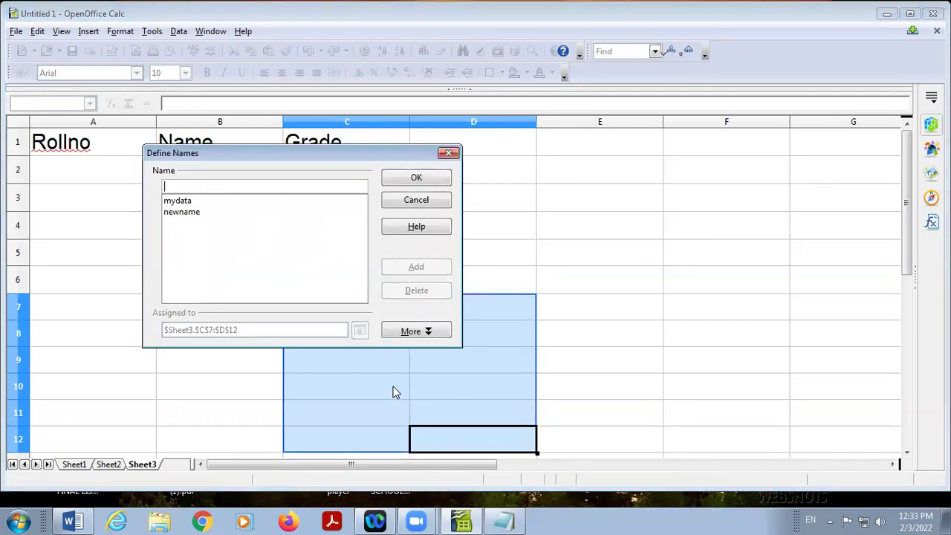
{"action": "left_click", "coordinate": [606, 268]}
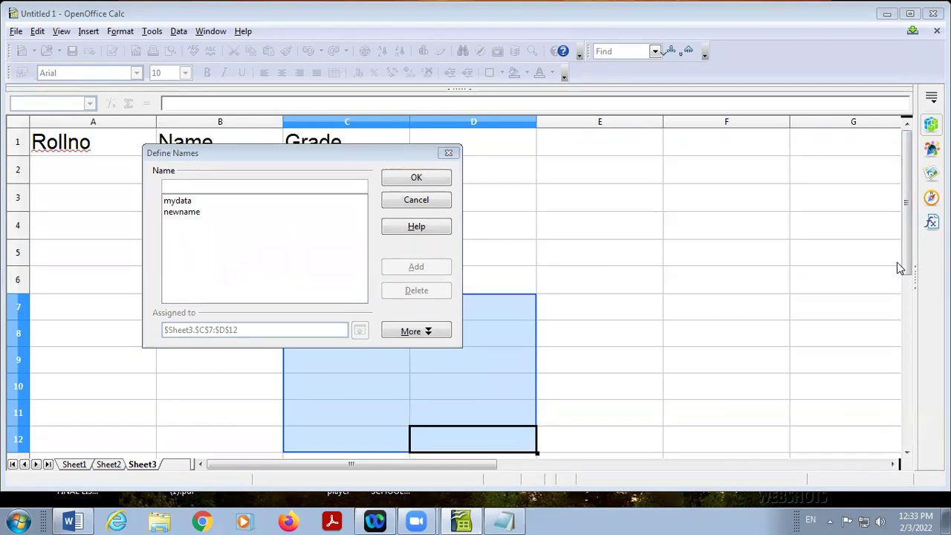
{"action": "left_click", "coordinate": [449, 153]}
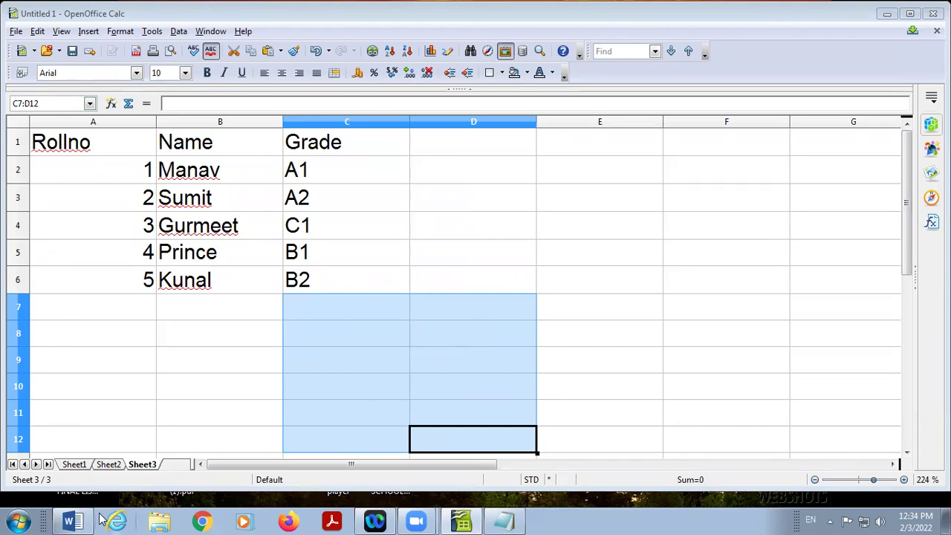
{"action": "left_click", "coordinate": [72, 521]}
Paste the participants screenshot into the Word document, then minimize Word back to Calc
{"action": "scroll", "coordinate": [272, 408], "scroll_direction": "down", "scroll_amount": 5}
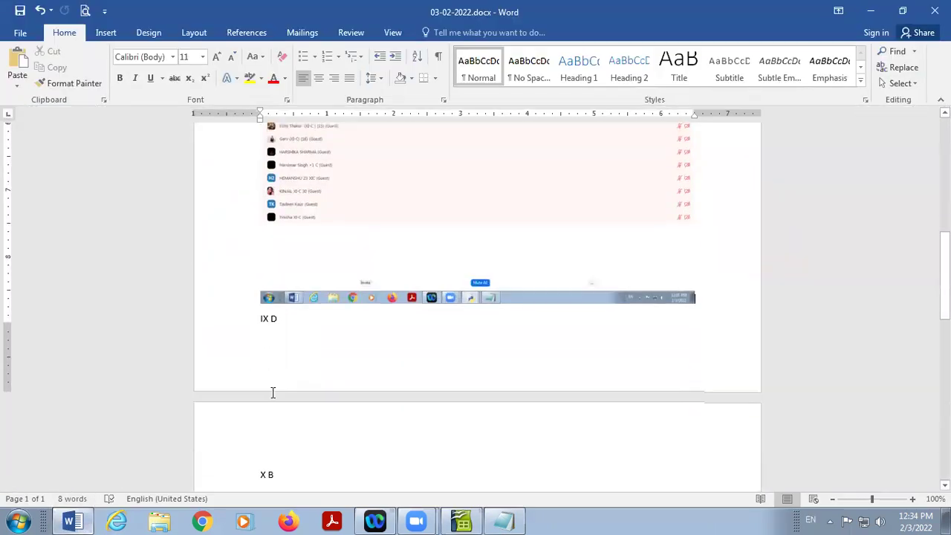
{"action": "key", "text": "ctrl+v"}
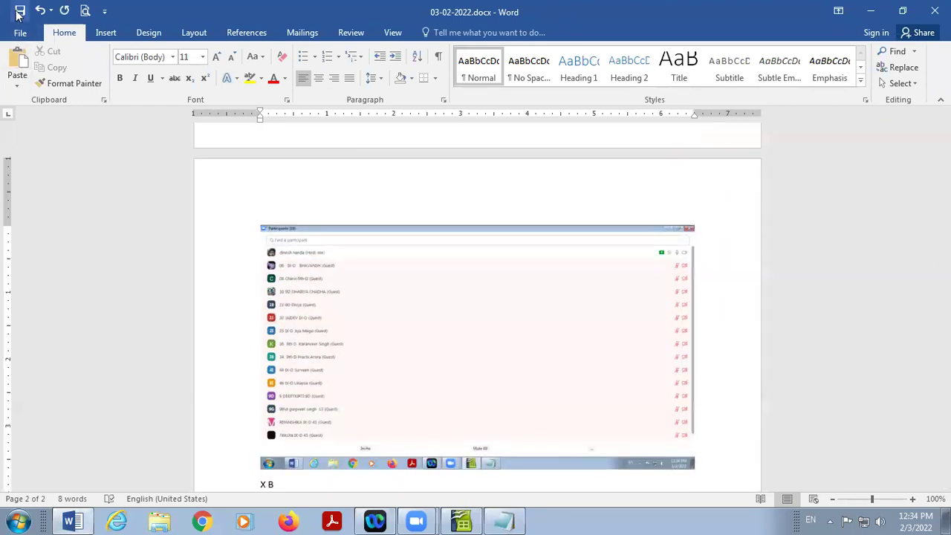
{"action": "left_click", "coordinate": [875, 10]}
{"action": "left_click", "coordinate": [339, 398]}
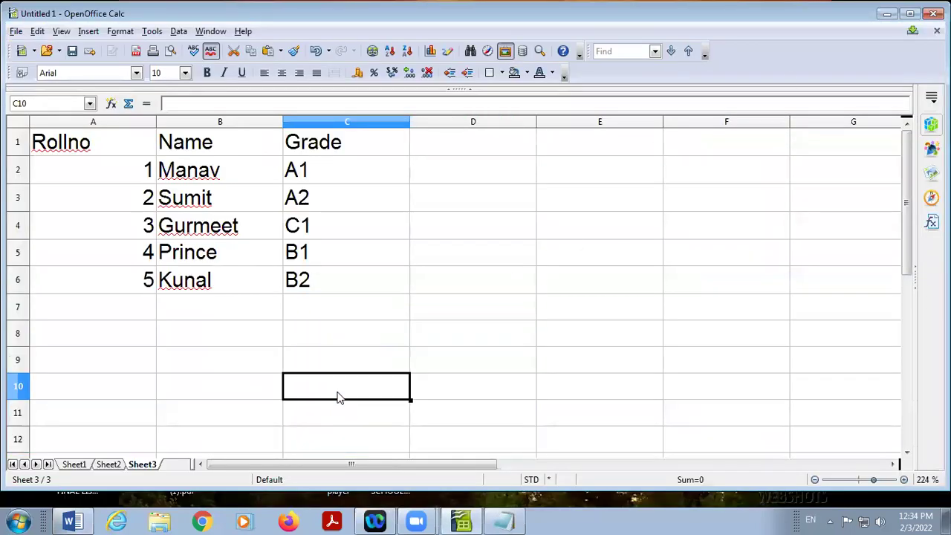
Clear the existing table contents using the Delete Contents dialog
{"action": "left_click", "coordinate": [367, 256]}
{"action": "left_click_drag", "start_coordinate": [67, 152], "coordinate": [363, 305]}
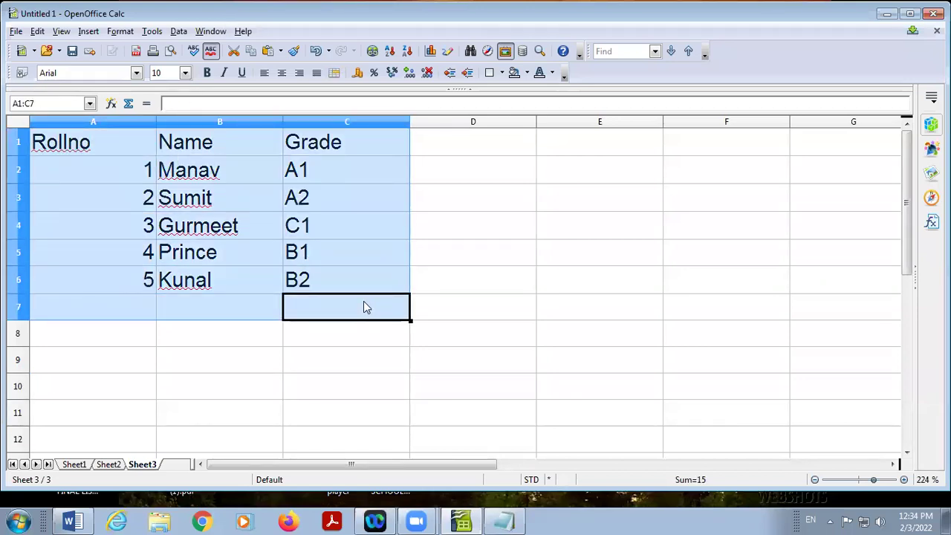
{"action": "key", "text": "BackSpace"}
{"action": "key", "text": "Return"}
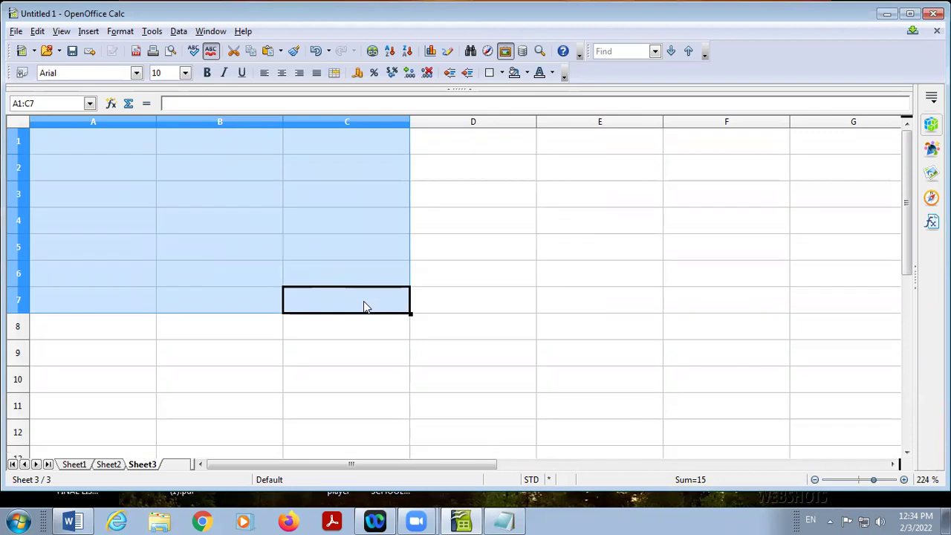
Enter 1 and 2 in A1:A2 and drag the fill handle to extend the series to A9
{"action": "left_click", "coordinate": [119, 150]}
{"action": "type", "text": "1"}
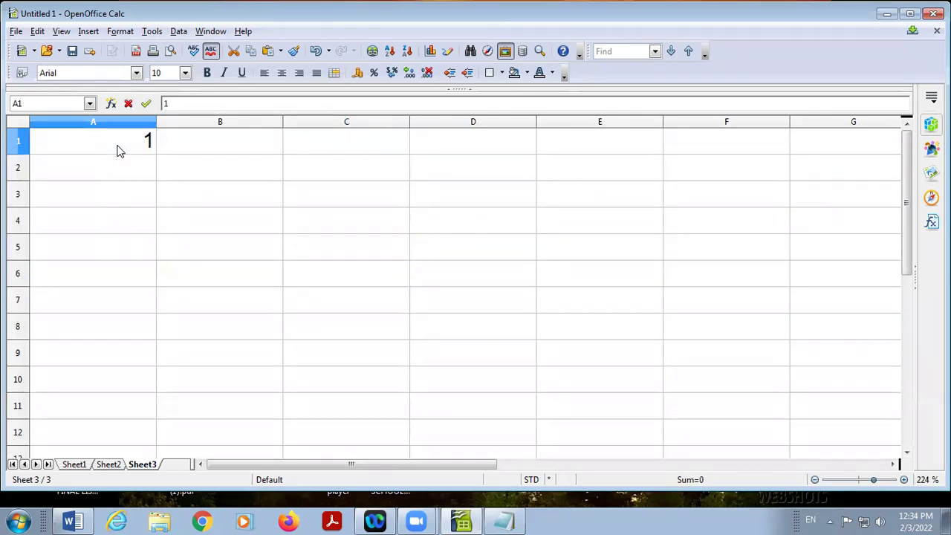
{"action": "key", "text": "Return"}
{"action": "type", "text": "2"}
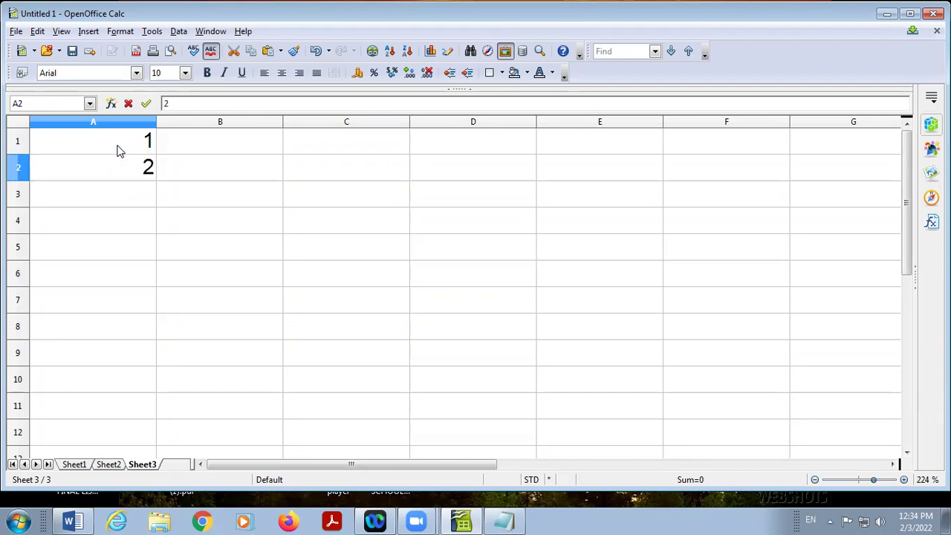
{"action": "key", "text": "Return"}
{"action": "left_click_drag", "start_coordinate": [117, 150], "coordinate": [123, 168]}
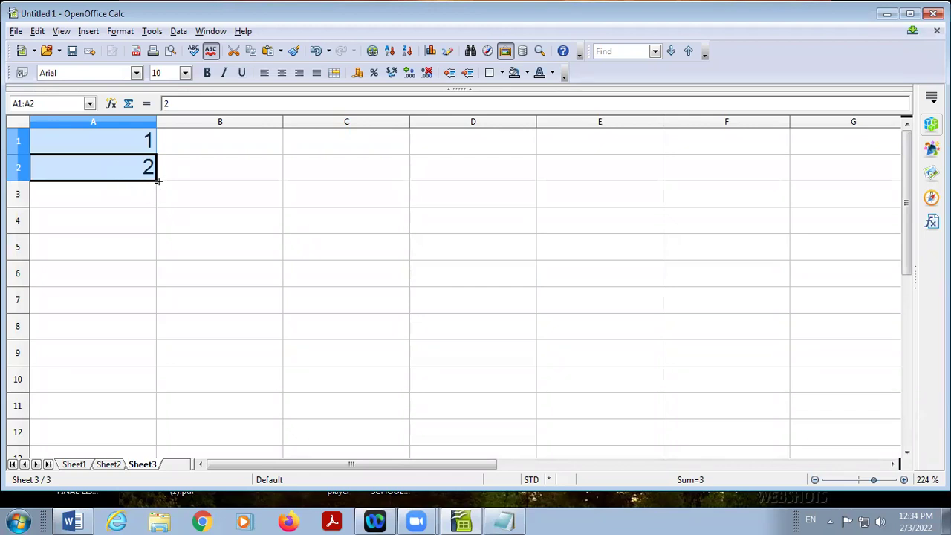
{"action": "left_click_drag", "start_coordinate": [158, 180], "coordinate": [162, 366]}
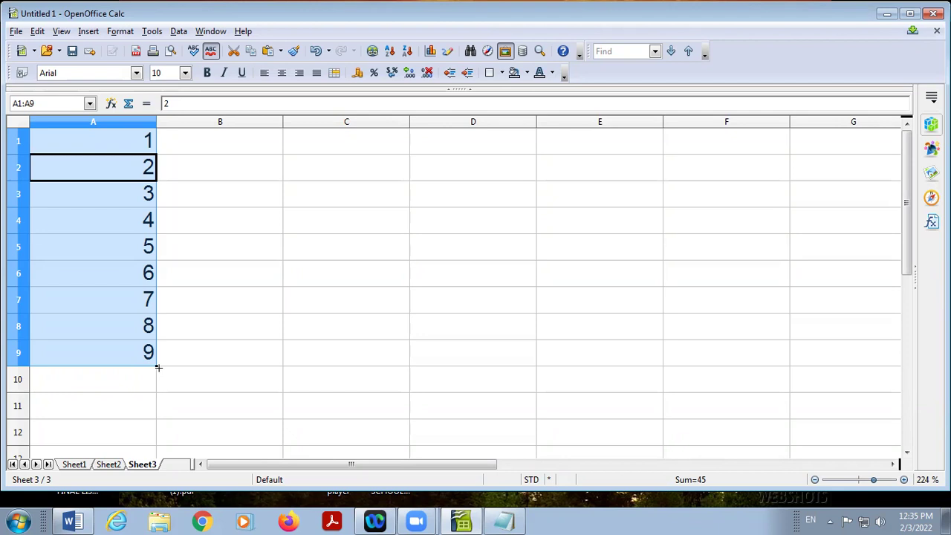
{"action": "left_click", "coordinate": [257, 350]}
{"action": "left_click_drag", "start_coordinate": [133, 151], "coordinate": [144, 348]}
Clear the numbers from A1:A9 and look at the Edit > Fill commands without applying one
{"action": "key", "text": "BackSpace"}
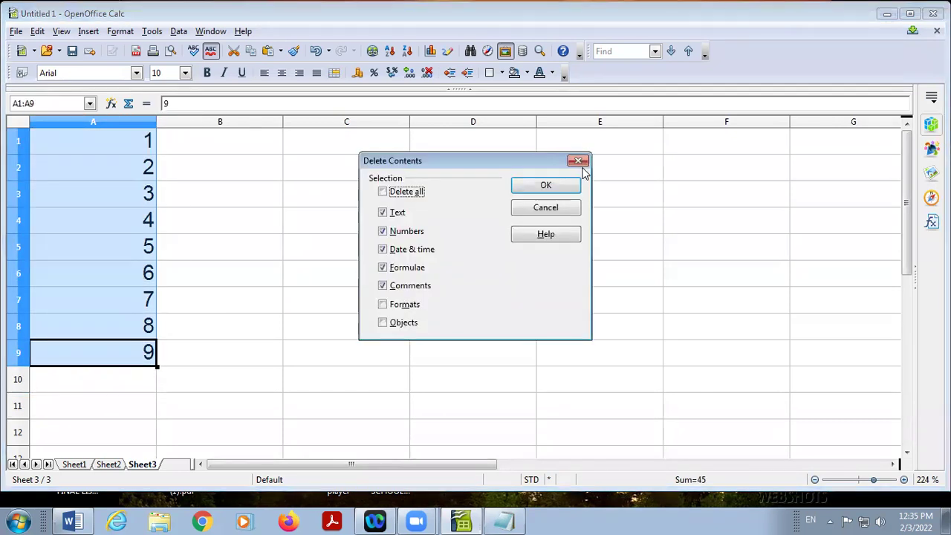
{"action": "left_click", "coordinate": [556, 186]}
{"action": "left_click", "coordinate": [124, 145]}
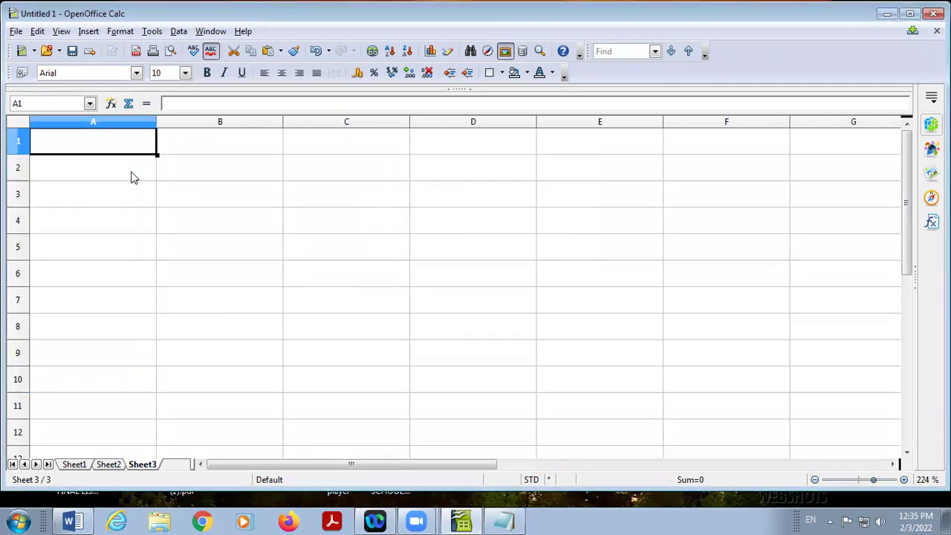
{"action": "left_click", "coordinate": [35, 31]}
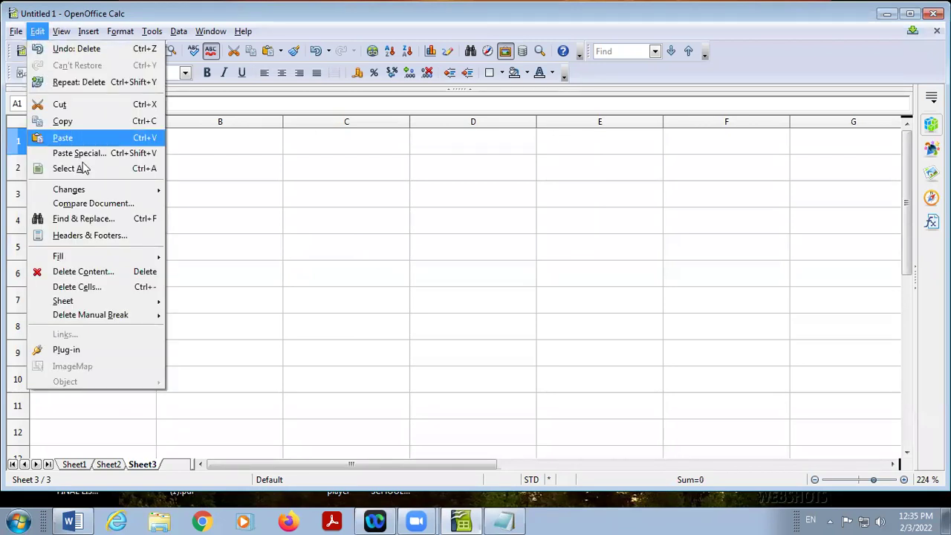
{"action": "mouse_move", "coordinate": [122, 262]}
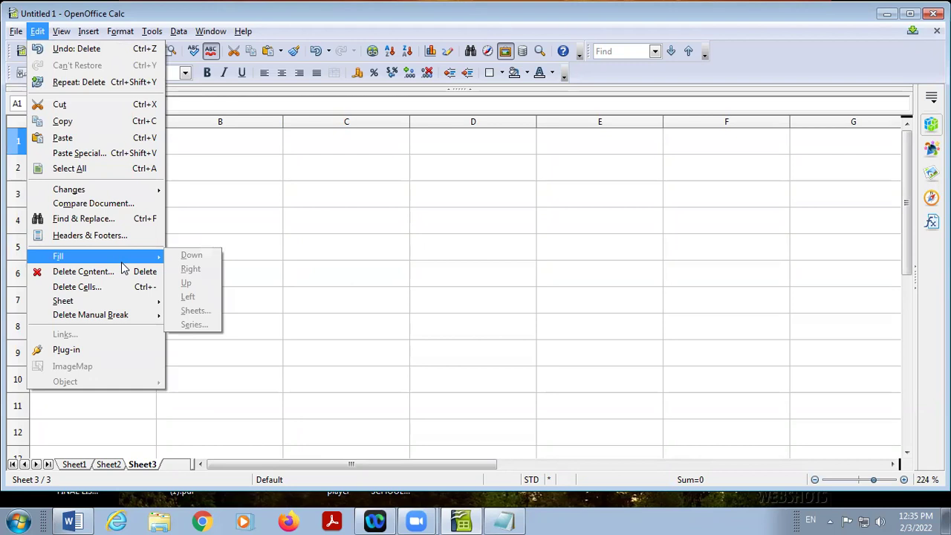
{"action": "left_click", "coordinate": [374, 253]}
Enter 1 and 2 in A1:A2, then replace them with 2 and 4
{"action": "type", "text": "1"}
{"action": "key", "text": "Return"}
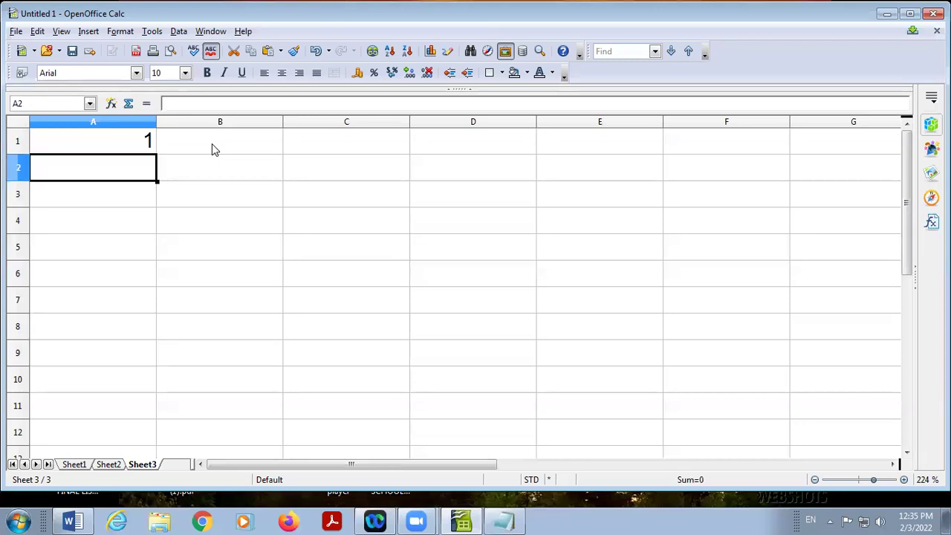
{"action": "type", "text": "2"}
{"action": "key", "text": "Return"}
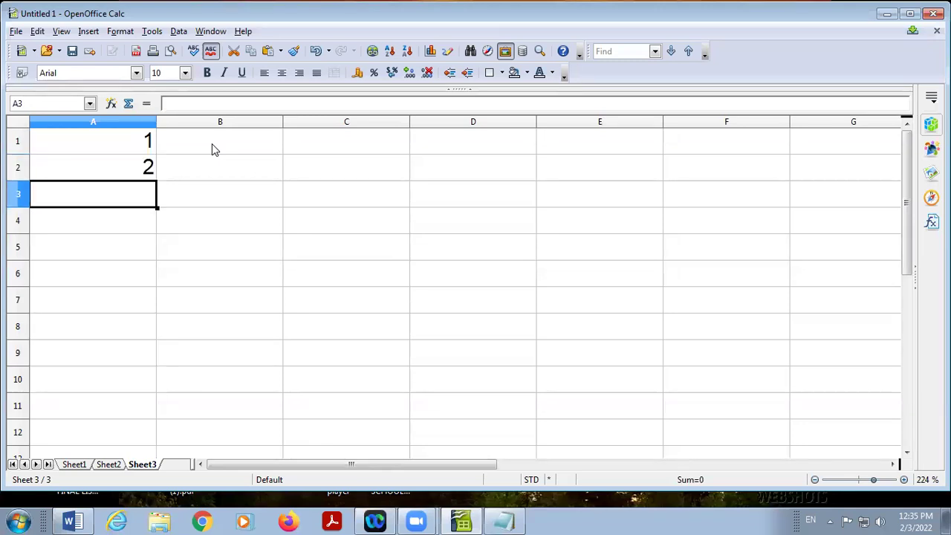
{"action": "key", "text": "Up"}
{"action": "key", "text": "Up"}
{"action": "type", "text": "2"}
{"action": "key", "text": "Return"}
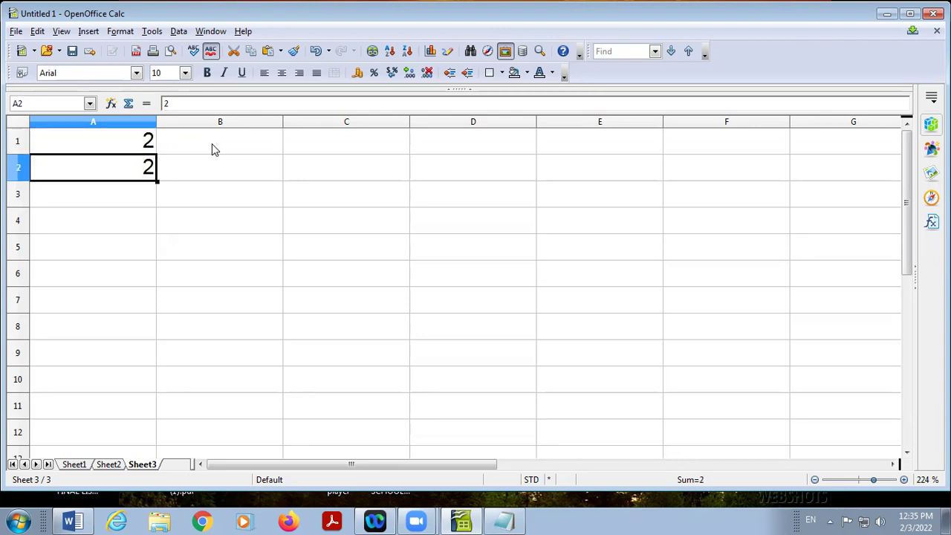
{"action": "type", "text": "4"}
{"action": "key", "text": "Return"}
Use Edit > Fill > Down on A1:A2 and drag the fill handle to copy 2 down to row 7
{"action": "left_click_drag", "start_coordinate": [126, 147], "coordinate": [127, 167]}
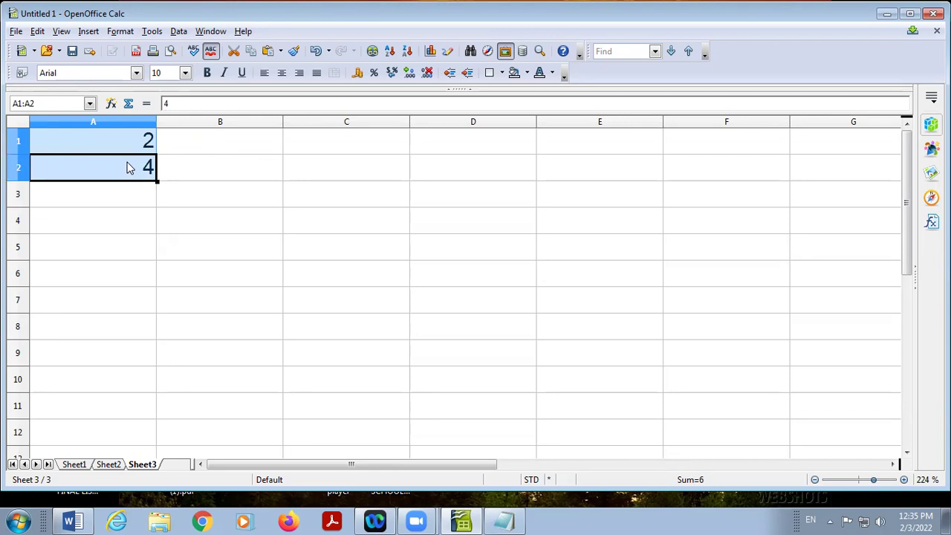
{"action": "left_click", "coordinate": [36, 32]}
{"action": "mouse_move", "coordinate": [126, 256]}
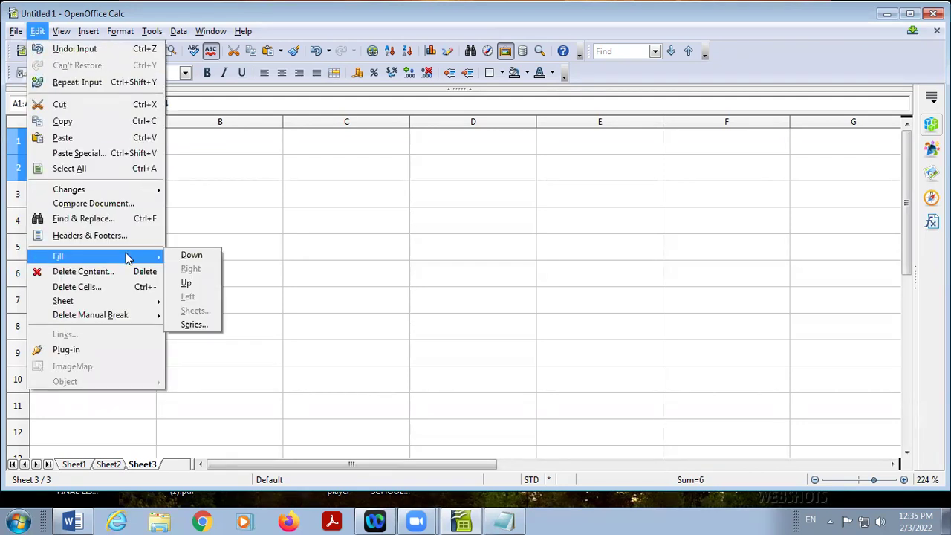
{"action": "left_click", "coordinate": [191, 258]}
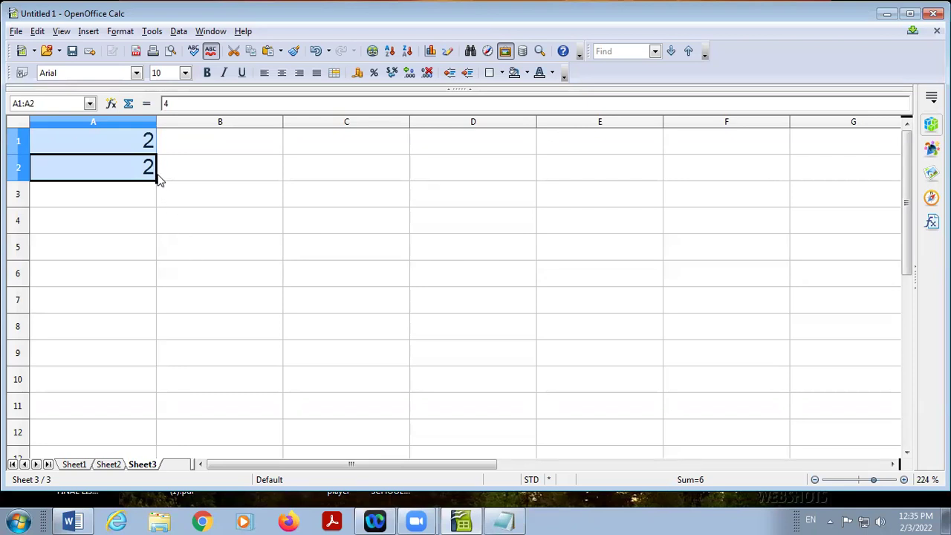
{"action": "left_click_drag", "start_coordinate": [157, 181], "coordinate": [183, 305]}
{"action": "left_click", "coordinate": [180, 249]}
Clear A1:B11 through Delete Contents and reselect cell A1
{"action": "left_click_drag", "start_coordinate": [127, 142], "coordinate": [165, 398]}
{"action": "key", "text": "Delete"}
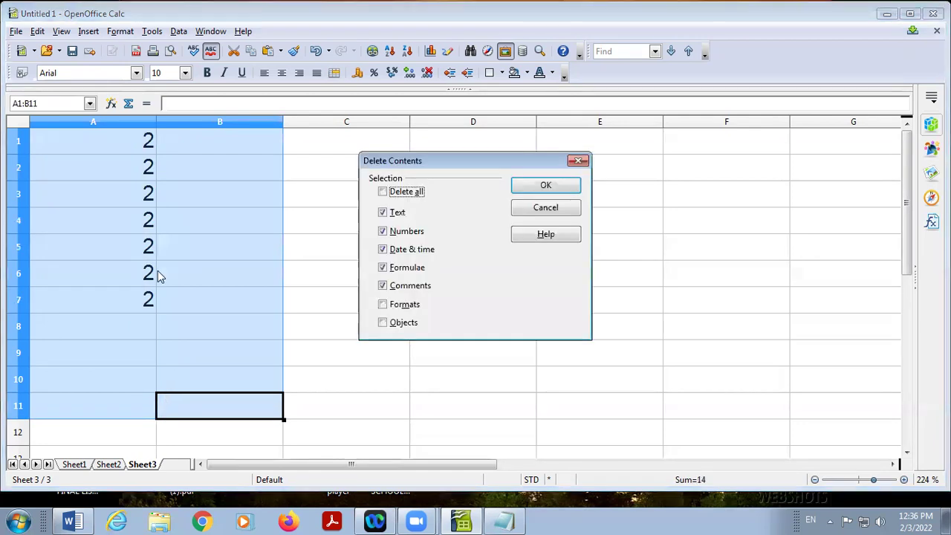
{"action": "left_click", "coordinate": [571, 186]}
{"action": "left_click", "coordinate": [128, 142]}
Enter 1 and 2 in A1:A2, then Fill Down A1's 1 through A10
{"action": "type", "text": "1"}
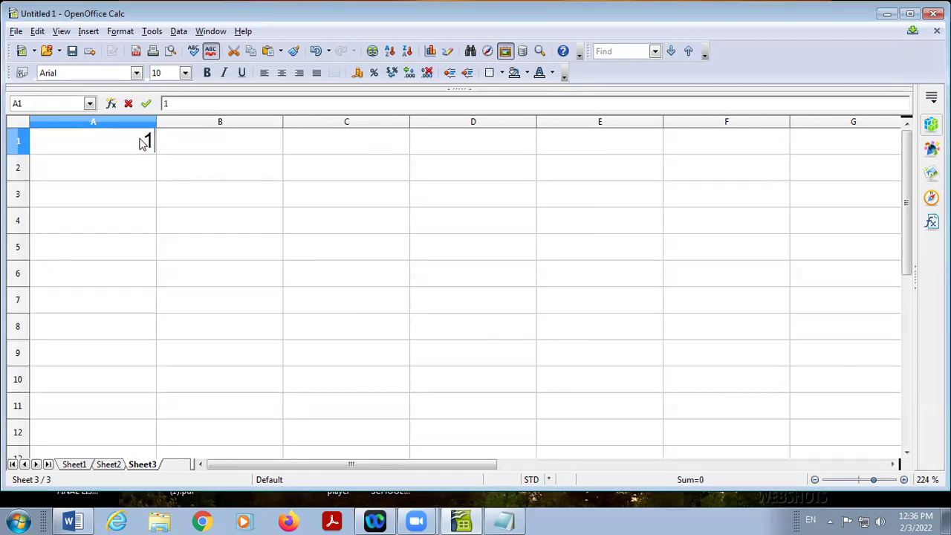
{"action": "key", "text": "Return"}
{"action": "type", "text": "2"}
{"action": "key", "text": "Return"}
{"action": "left_click_drag", "start_coordinate": [121, 142], "coordinate": [124, 375]}
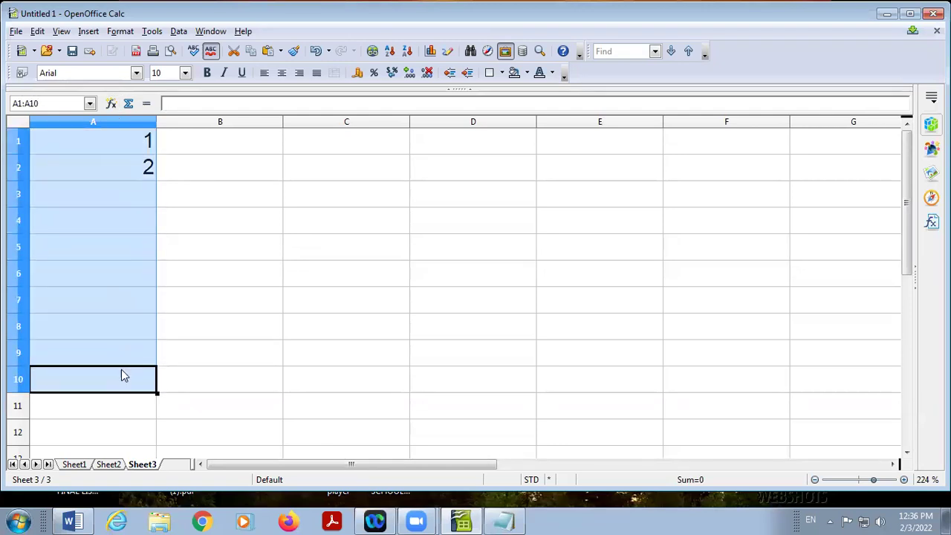
{"action": "left_click", "coordinate": [43, 32]}
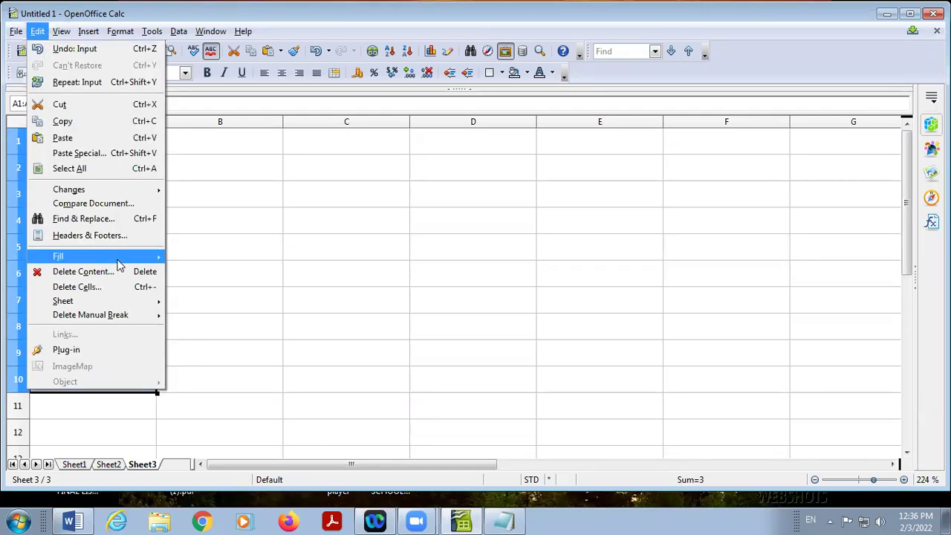
{"action": "mouse_move", "coordinate": [121, 260]}
{"action": "left_click", "coordinate": [201, 257]}
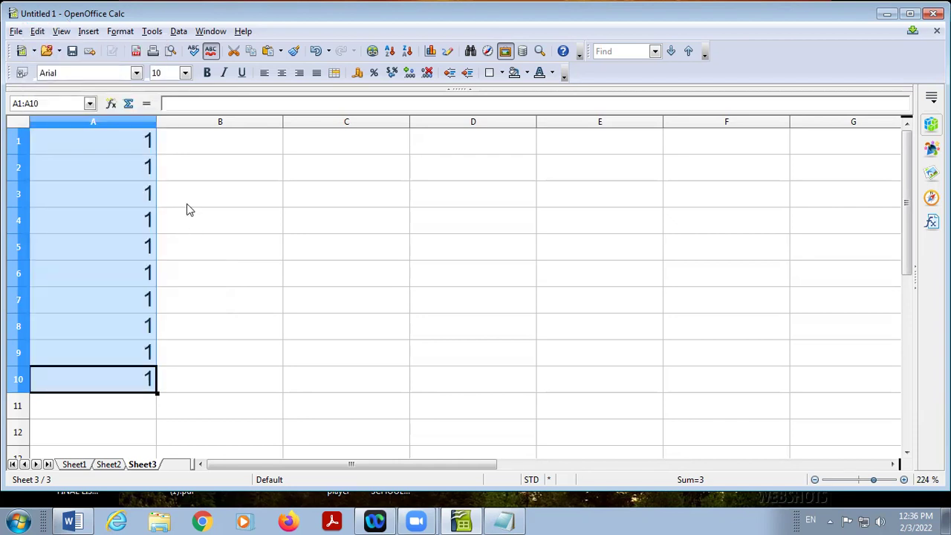
Drag A1's fill handle to make the series 1–5, then clear A2:A12
{"action": "left_click", "coordinate": [148, 146]}
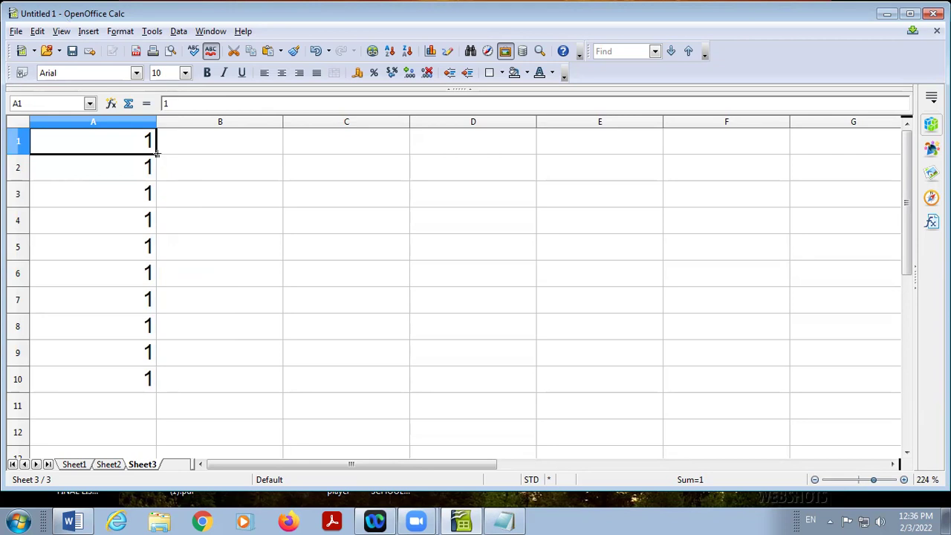
{"action": "left_click_drag", "start_coordinate": [157, 167], "coordinate": [162, 266]}
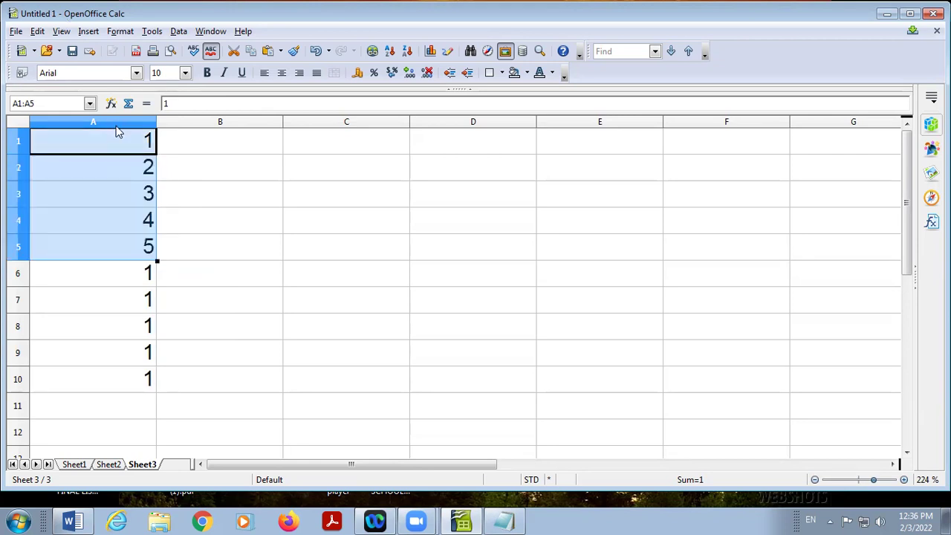
{"action": "left_click", "coordinate": [119, 145]}
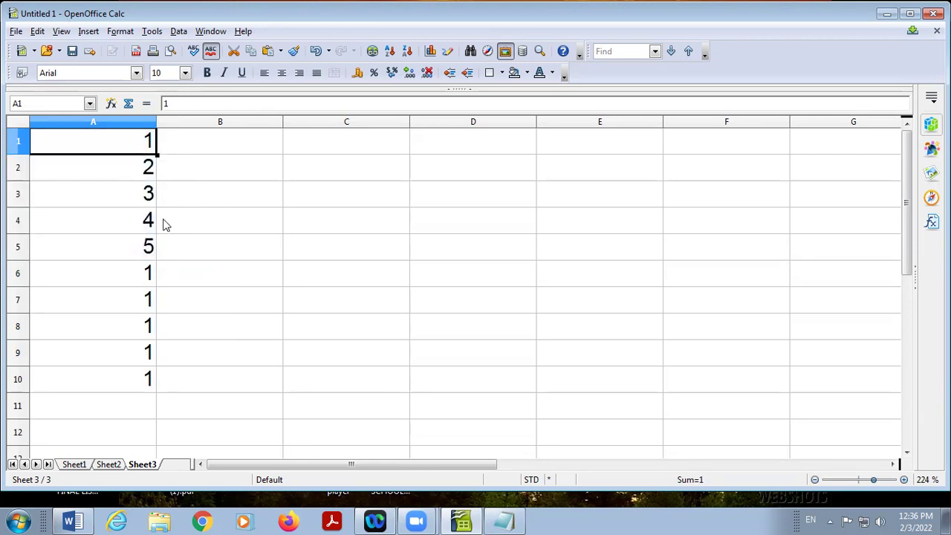
{"action": "left_click_drag", "start_coordinate": [128, 169], "coordinate": [153, 435]}
{"action": "key", "text": "BackSpace"}
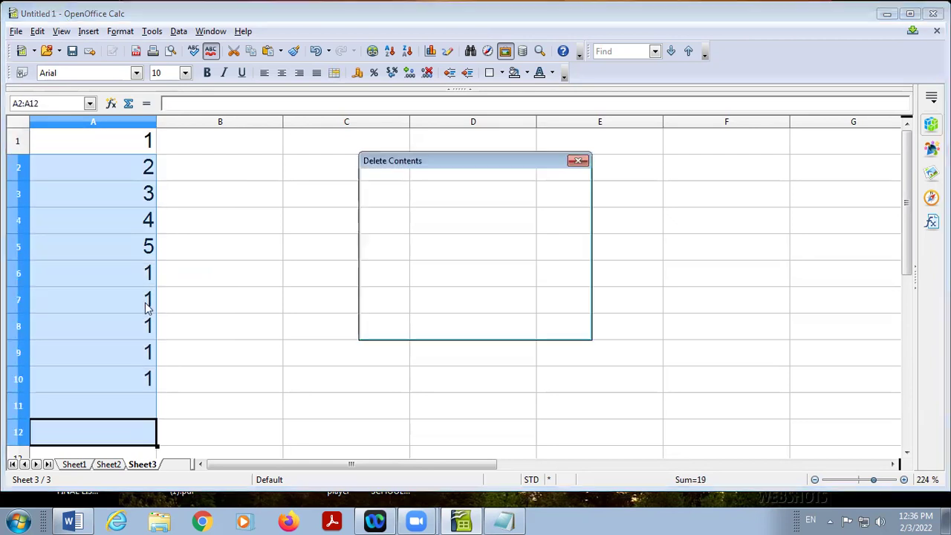
{"action": "left_click", "coordinate": [546, 185]}
{"action": "left_click", "coordinate": [193, 142]}
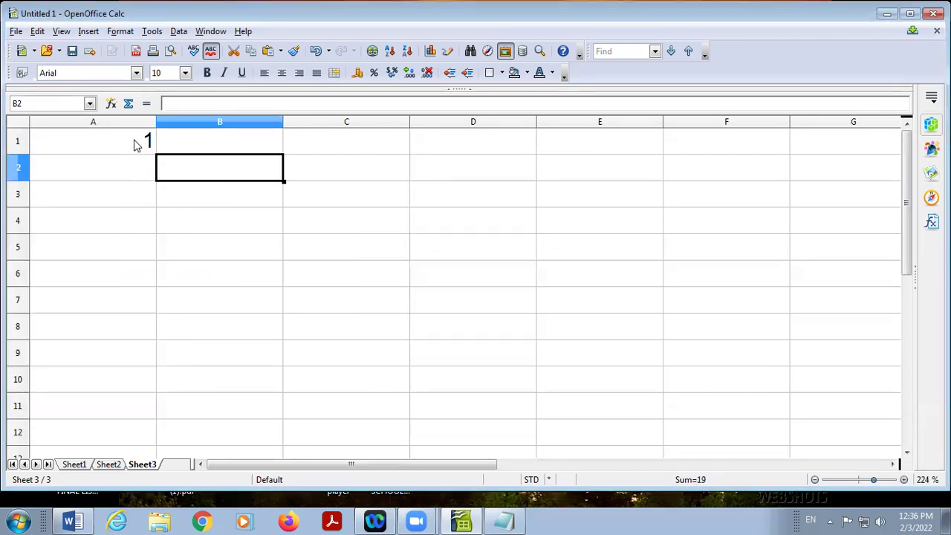
Drag A1's fill handle to fill A1:A11 with the series 1 to 11
{"action": "left_click", "coordinate": [136, 144]}
{"action": "left_click_drag", "start_coordinate": [157, 154], "coordinate": [169, 425]}
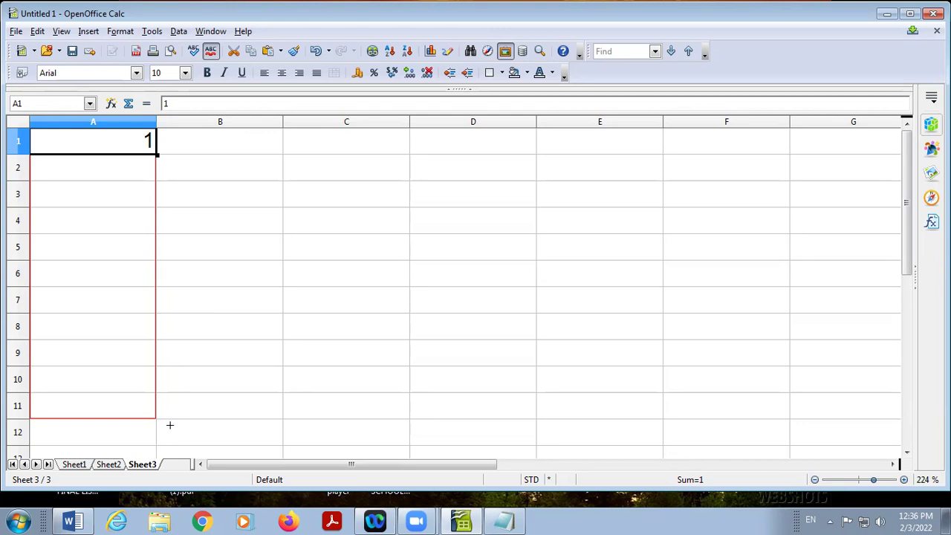
{"action": "left_click_drag", "start_coordinate": [169, 425], "coordinate": [169, 425]}
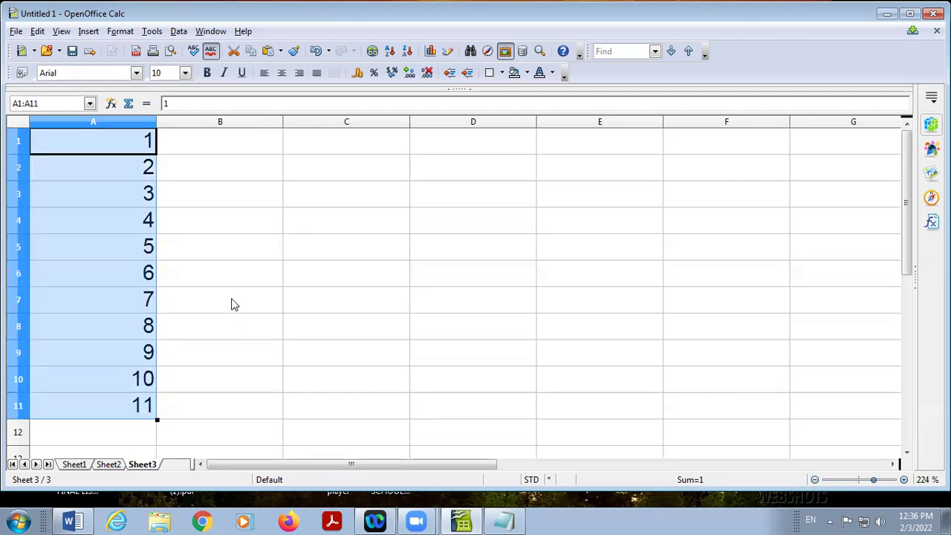
{"action": "left_click", "coordinate": [230, 318]}
{"action": "left_click_drag", "start_coordinate": [119, 150], "coordinate": [112, 404]}
Apply Edit > Fill > Up to A1:A11, copying 11 into every cell
{"action": "left_click", "coordinate": [66, 31]}
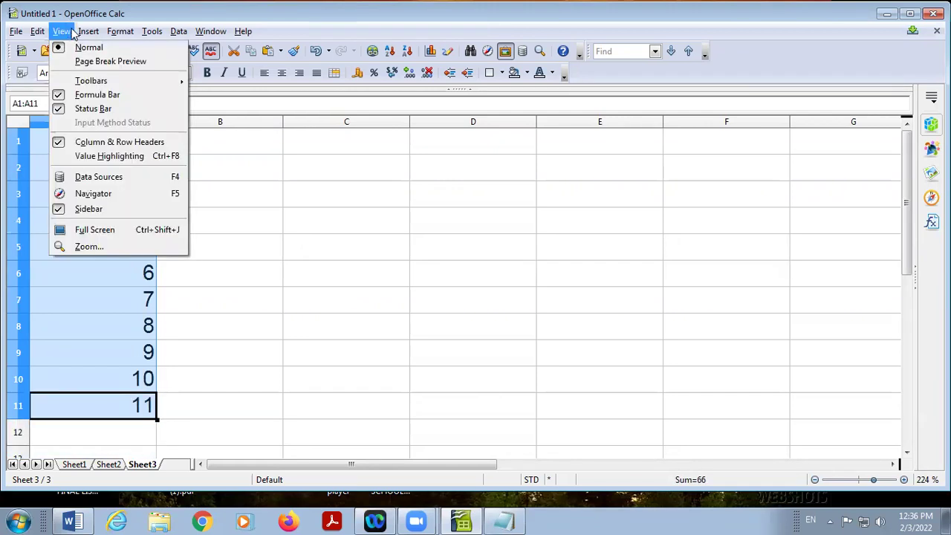
{"action": "mouse_move", "coordinate": [37, 31]}
{"action": "mouse_move", "coordinate": [115, 259]}
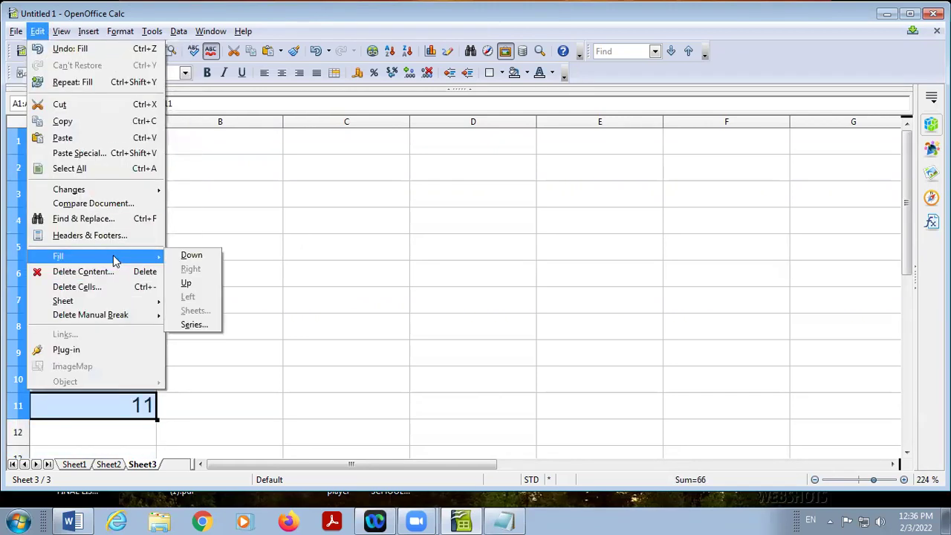
{"action": "left_click", "coordinate": [187, 283]}
{"action": "left_click", "coordinate": [178, 192]}
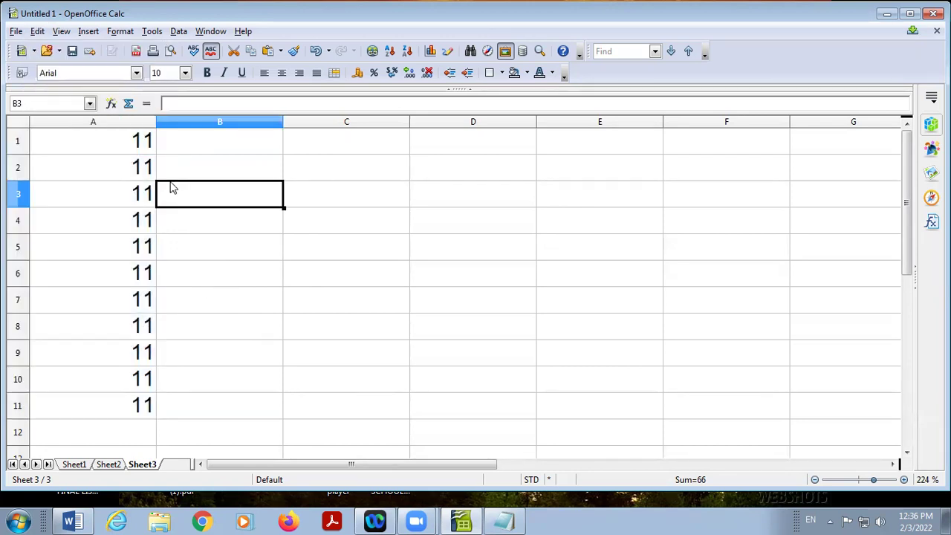
Zoom in and drag A1's fill handle to A6 to create the series 11–16
{"action": "left_click", "coordinate": [140, 152]}
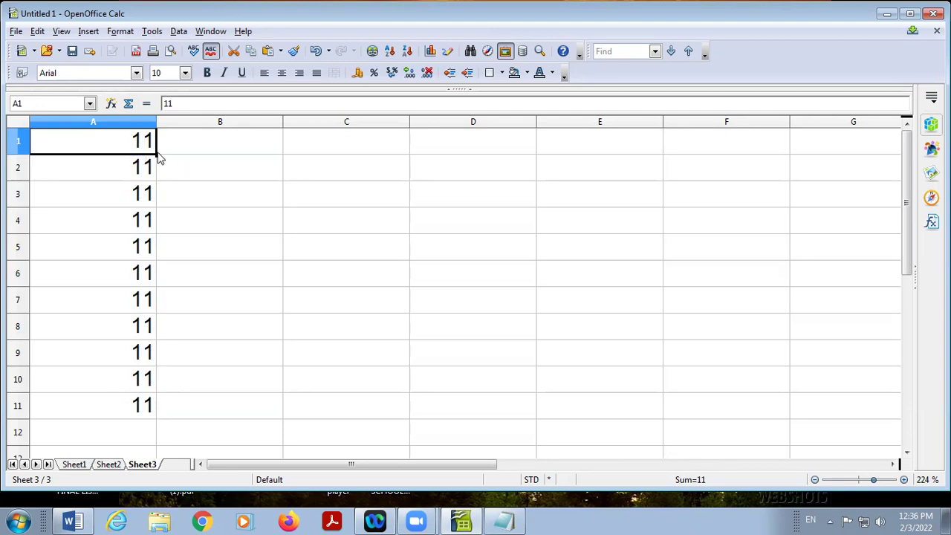
{"action": "left_click", "coordinate": [885, 481]}
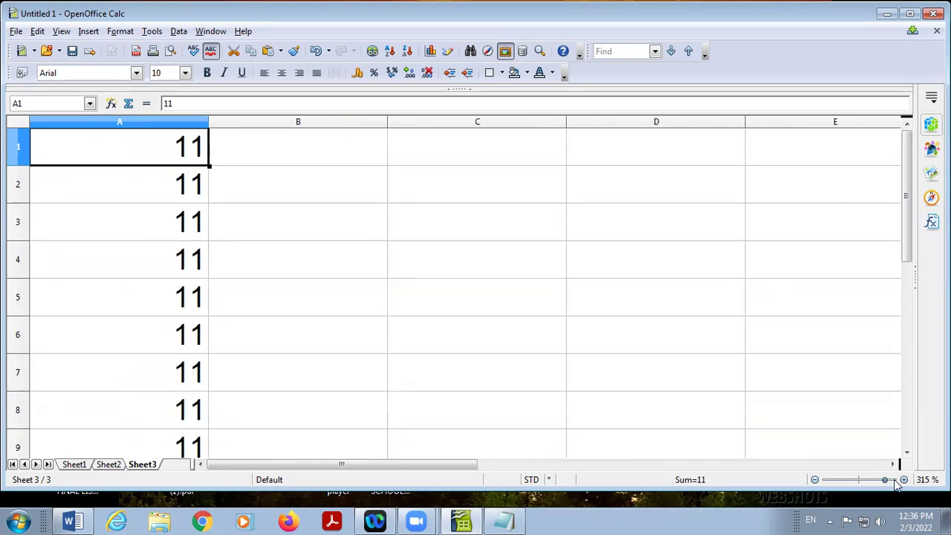
{"action": "left_click", "coordinate": [895, 481]}
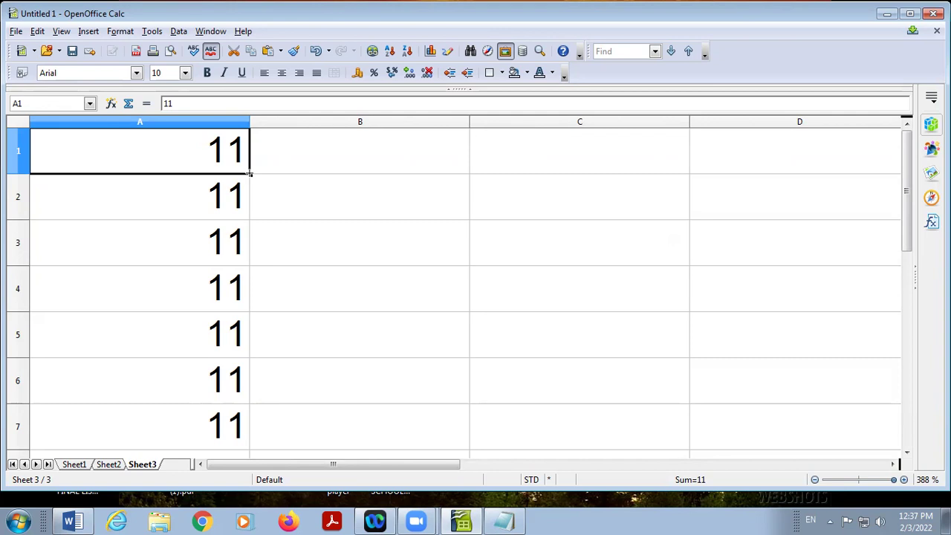
{"action": "left_click_drag", "start_coordinate": [250, 174], "coordinate": [258, 384]}
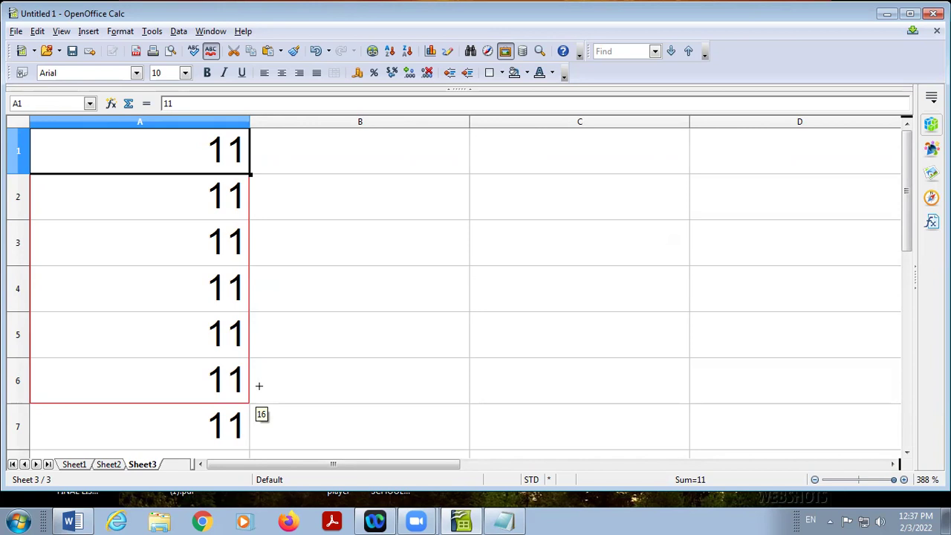
{"action": "left_click_drag", "start_coordinate": [258, 385], "coordinate": [259, 385]}
{"action": "left_click", "coordinate": [369, 215]}
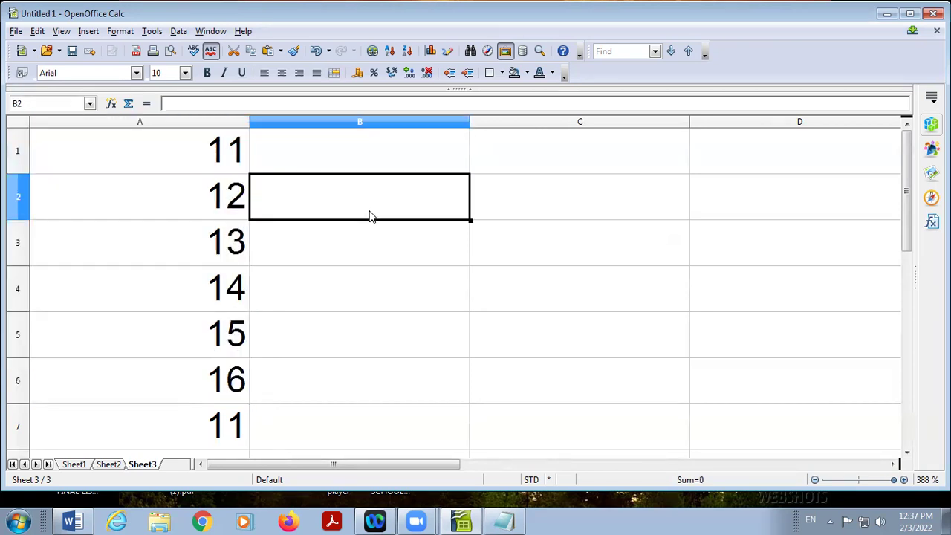
{"action": "left_click_drag", "start_coordinate": [96, 170], "coordinate": [165, 442]}
Clear the numbers in A1:A7 through Delete Contents, then select cell B4
{"action": "key", "text": "BackSpace"}
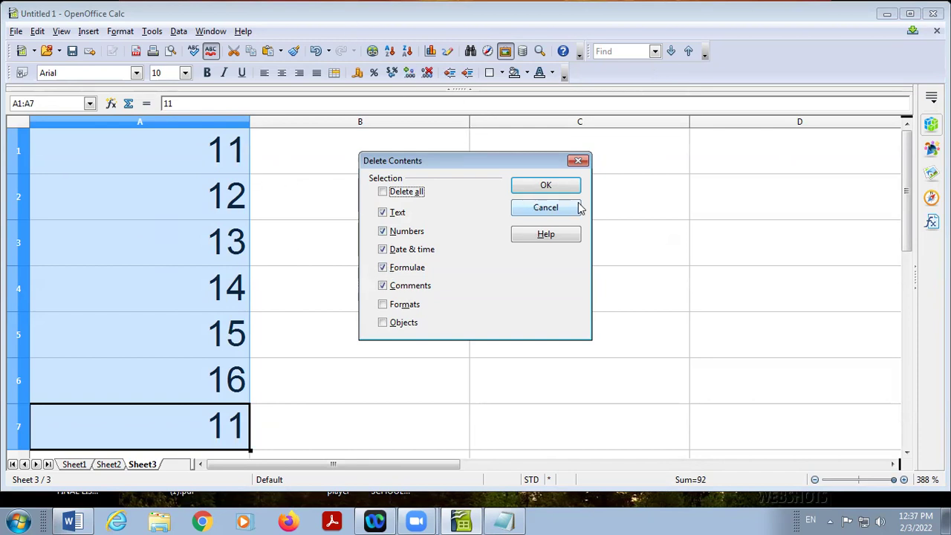
{"action": "left_click", "coordinate": [530, 186]}
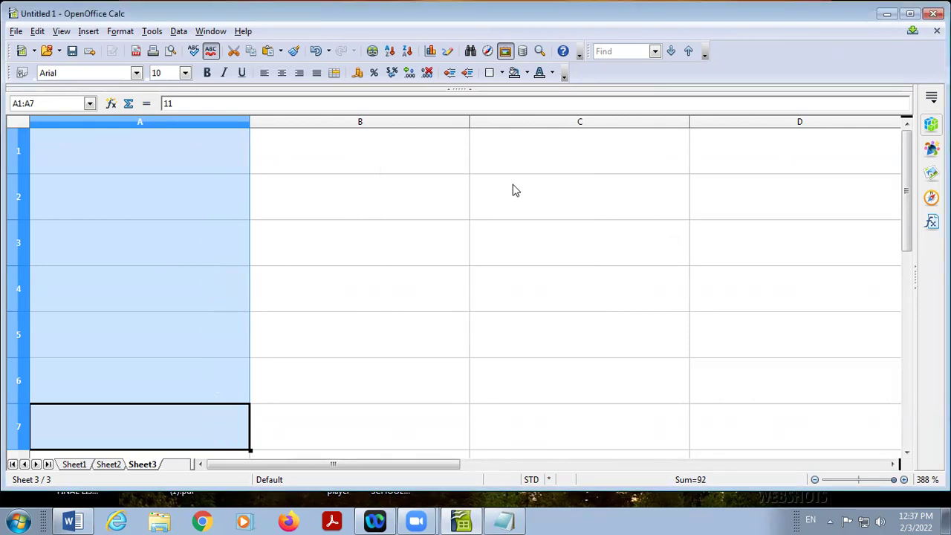
{"action": "left_click", "coordinate": [94, 163]}
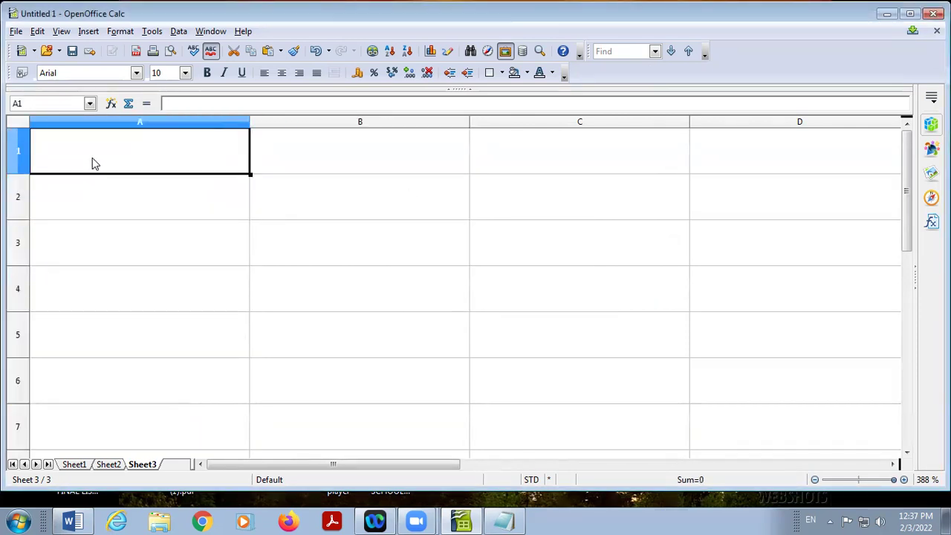
{"action": "left_click", "coordinate": [15, 32]}
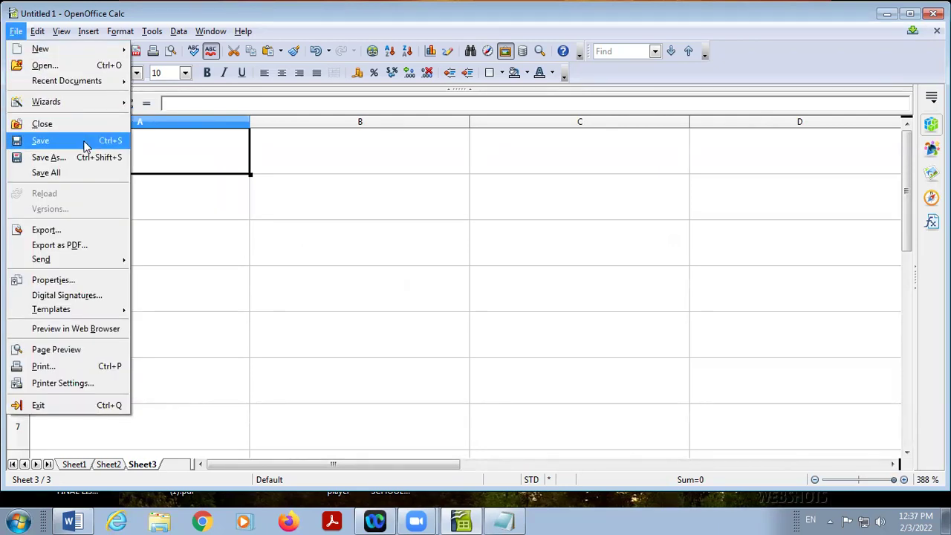
{"action": "left_click", "coordinate": [399, 194]}
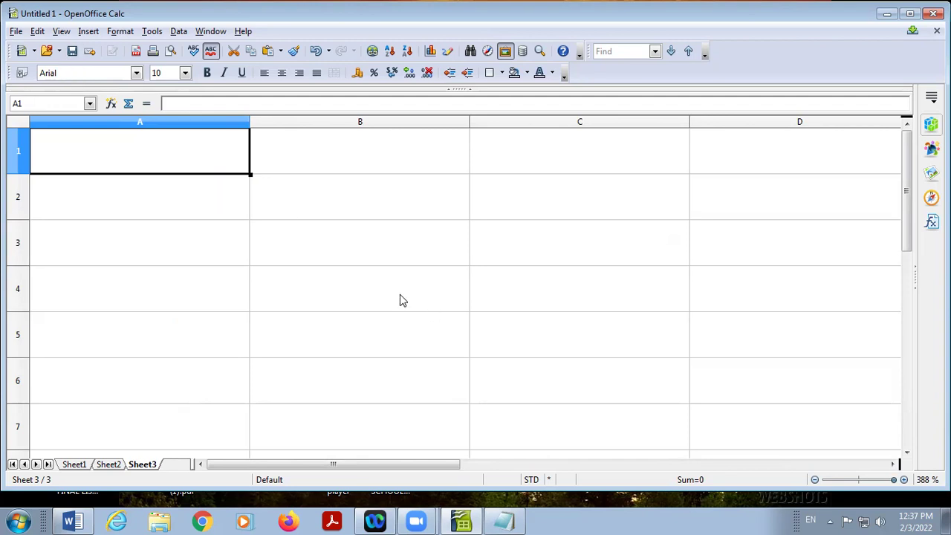
{"action": "left_click", "coordinate": [364, 278]}
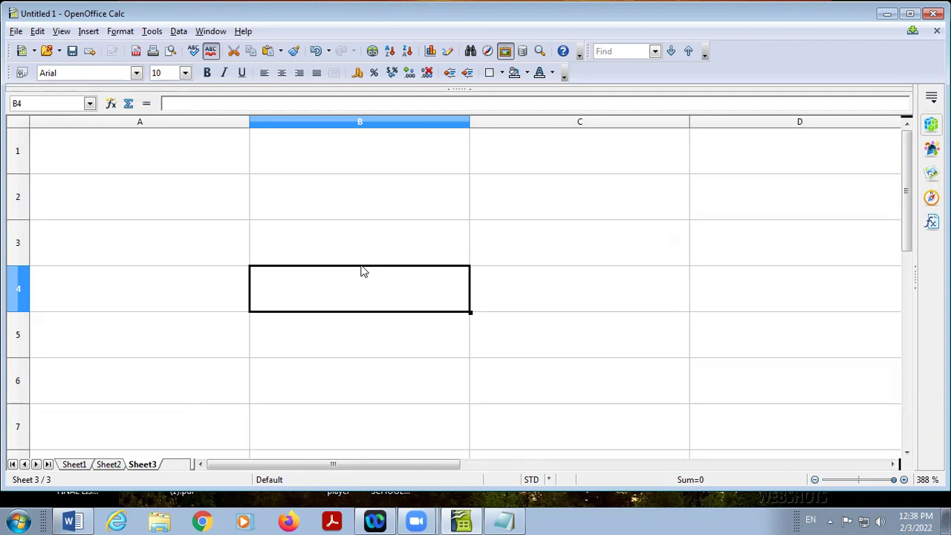
Open the File menu over the empty Sheet3
{"action": "left_click", "coordinate": [15, 32]}
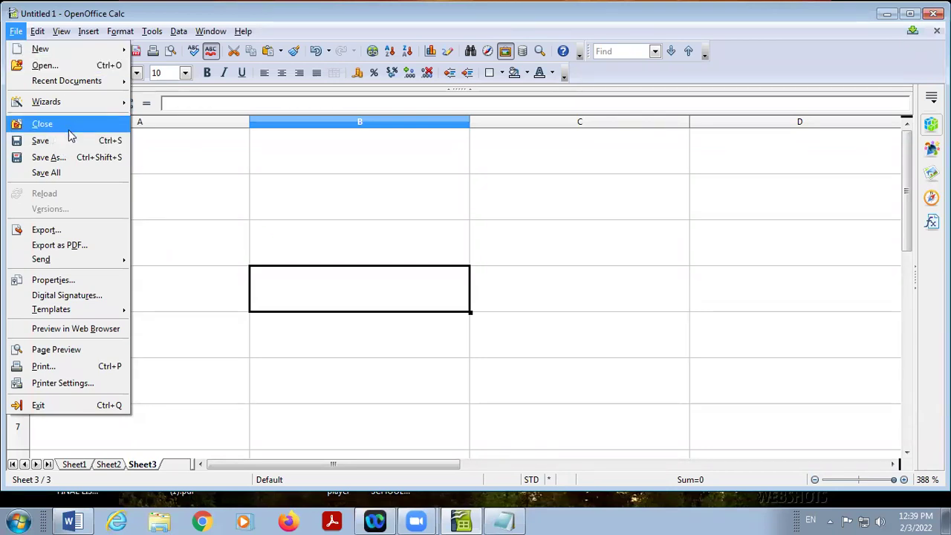
Save the workbook as Untitled 1.ods, replacing the existing file
{"action": "left_click", "coordinate": [66, 146]}
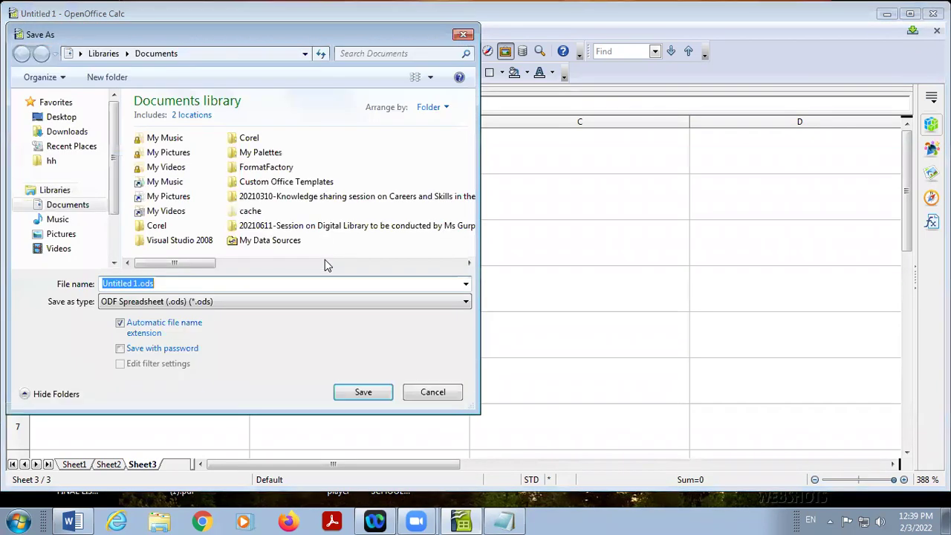
{"action": "left_click", "coordinate": [361, 393]}
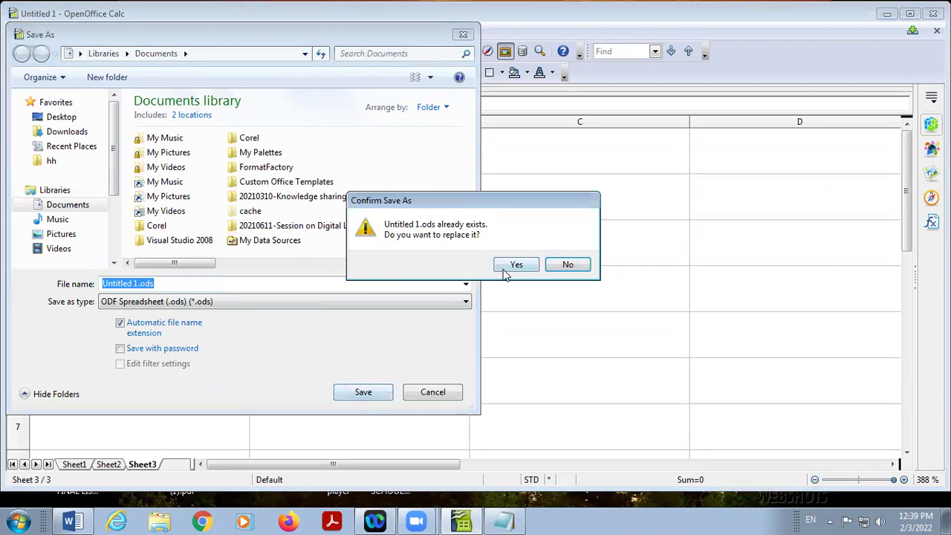
{"action": "left_click", "coordinate": [506, 269]}
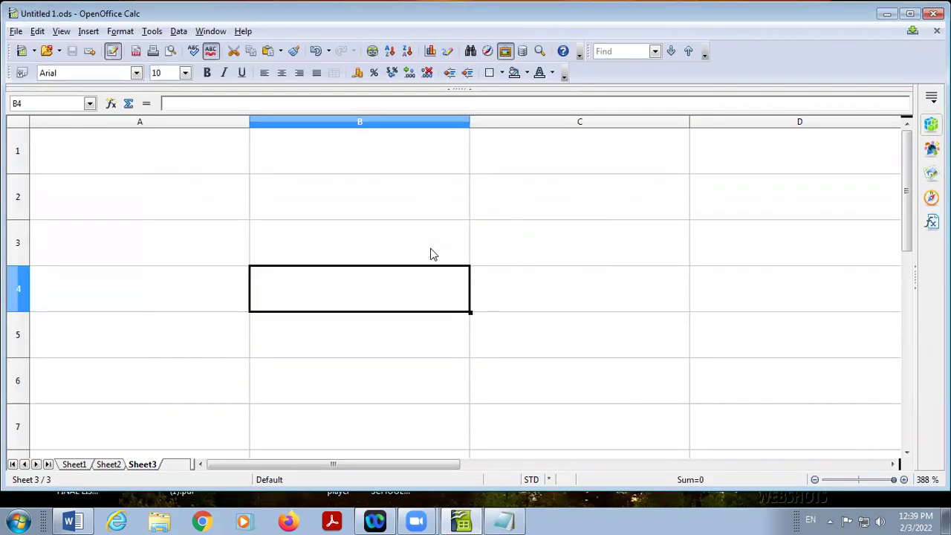
Enter the text uyy in cell B4
{"action": "type", "text": "uyy"}
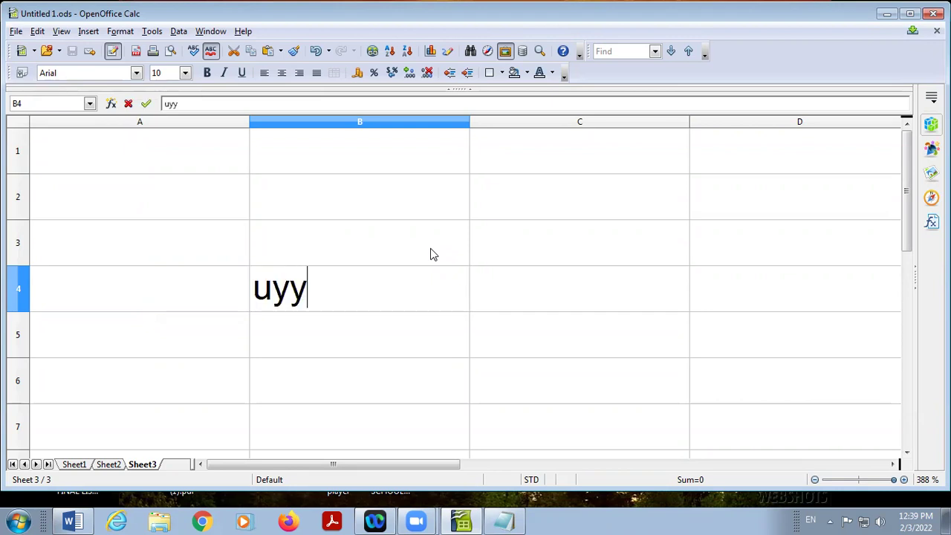
{"action": "key", "text": "Return"}
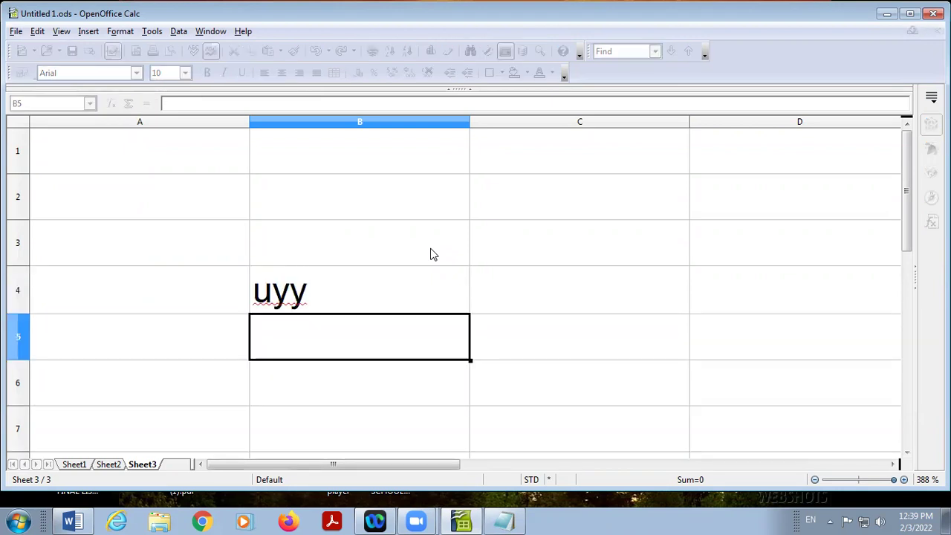
{"action": "key", "text": "Return"}
{"action": "left_click", "coordinate": [260, 273]}
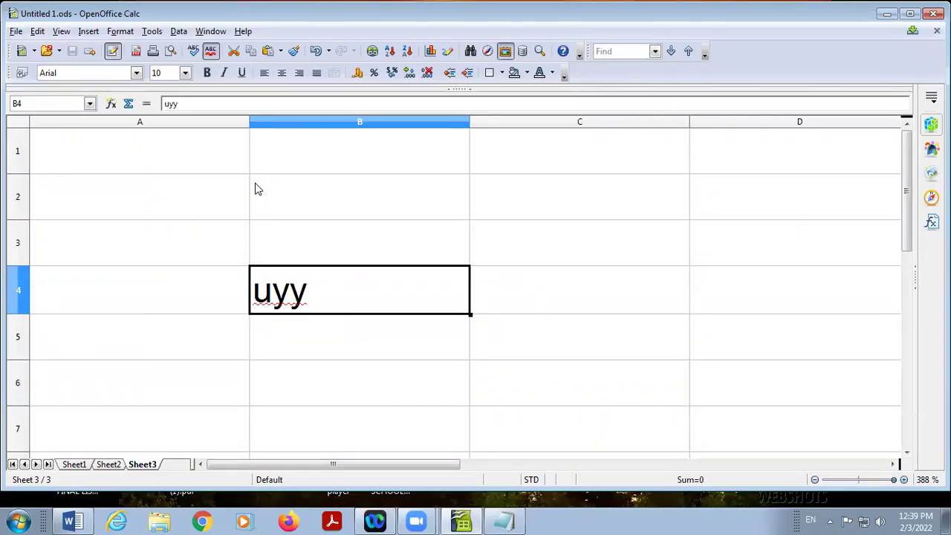
{"action": "left_click", "coordinate": [23, 33]}
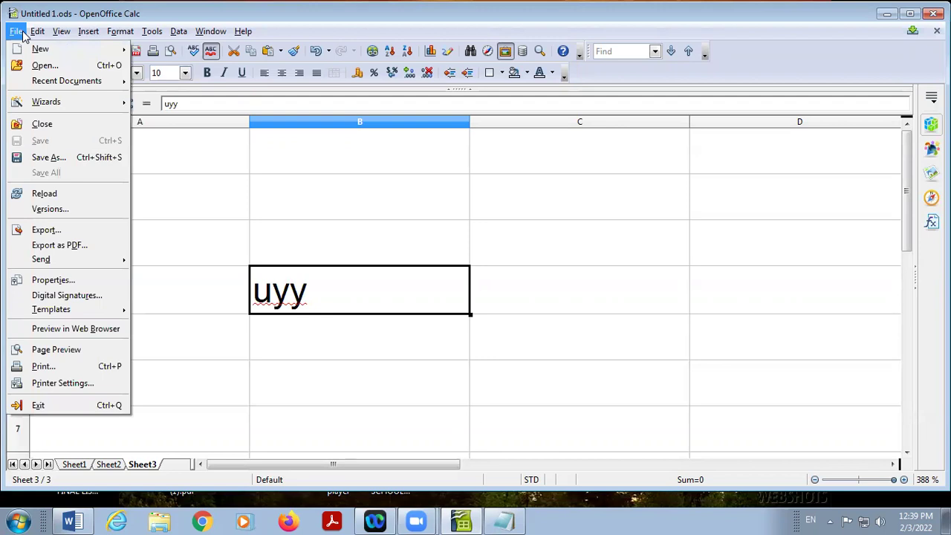
{"action": "left_click", "coordinate": [356, 223]}
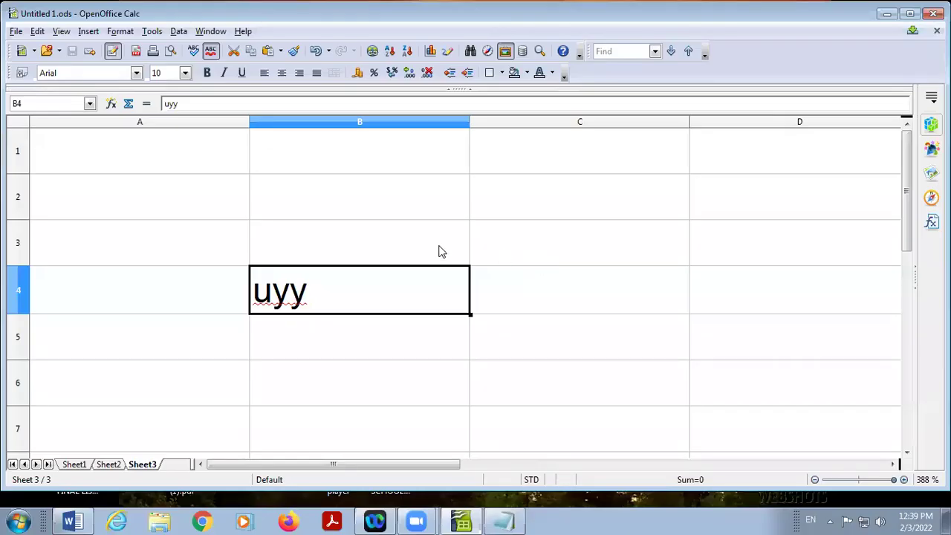
{"action": "left_click", "coordinate": [394, 246]}
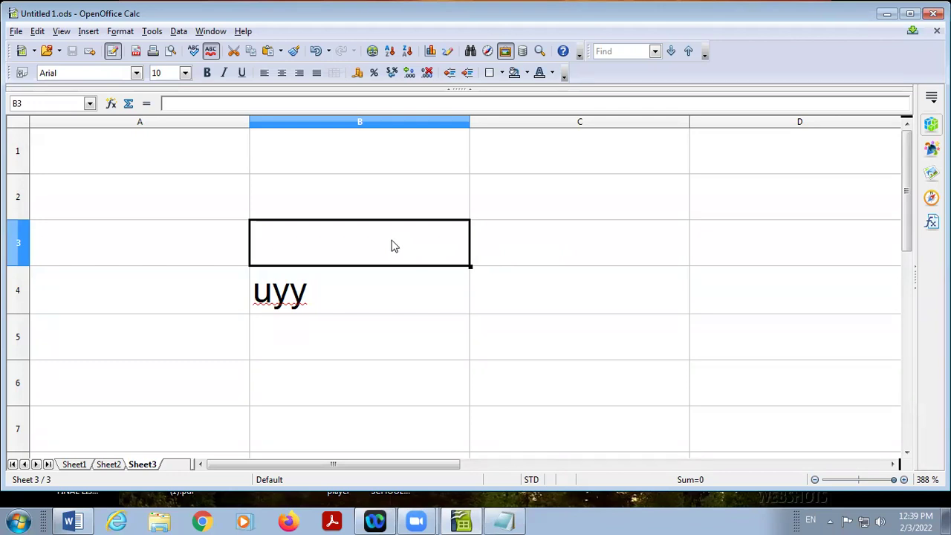
In Notepad, add a 'Saving Ctrl+S' line below the shortcut notes
{"action": "left_click", "coordinate": [301, 195]}
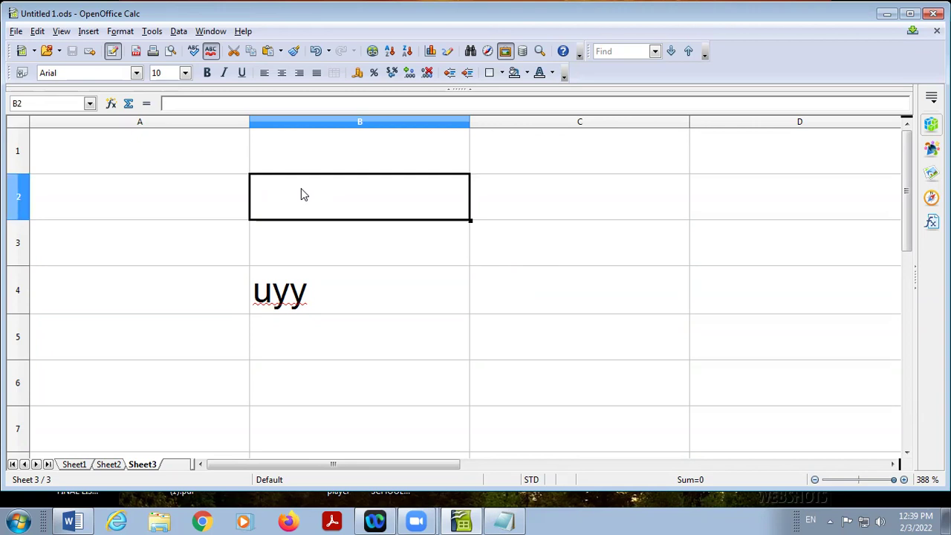
{"action": "left_click", "coordinate": [503, 520]}
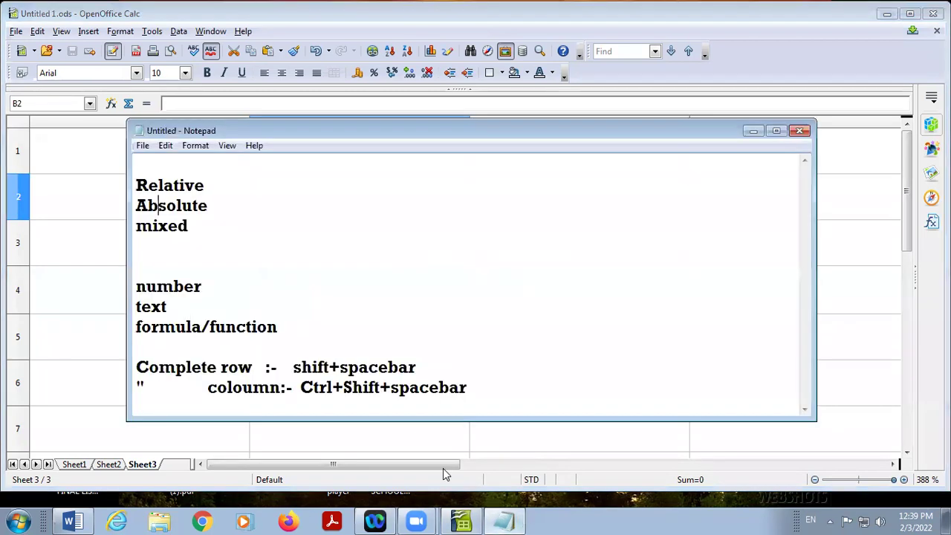
{"action": "left_click", "coordinate": [471, 386]}
{"action": "key", "text": "Return"}
{"action": "key", "text": "Return"}
{"action": "key", "text": "Return"}
{"action": "key", "text": "Return"}
{"action": "key", "text": "Return"}
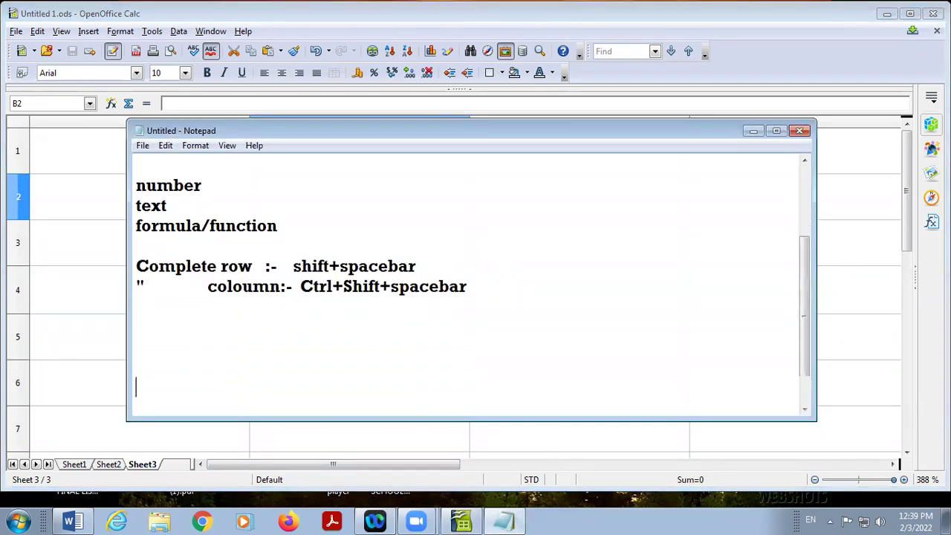
{"action": "type", "text": "Saving"}
{"action": "key", "text": "Tab"}
{"action": "type", "text": "C"}
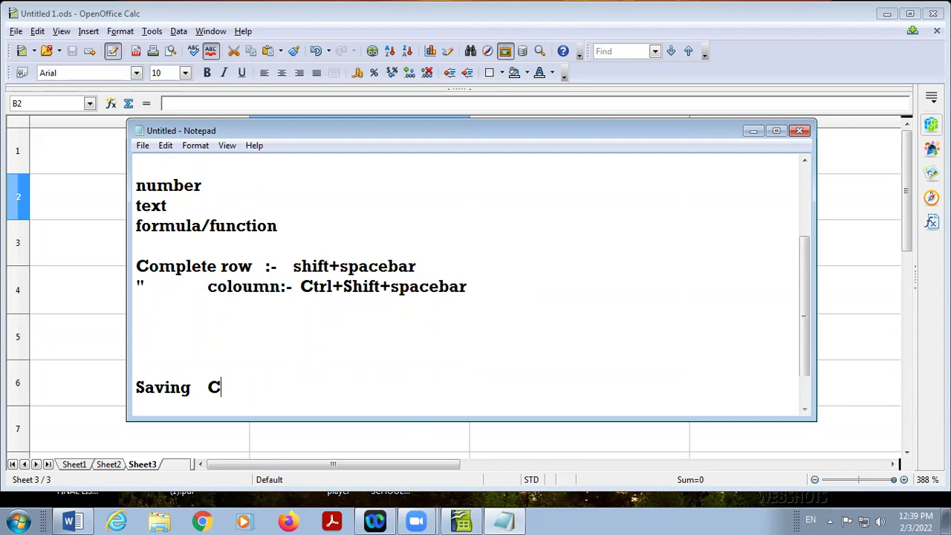
{"action": "type", "text": "trl+S"}
{"action": "key", "text": "Return"}
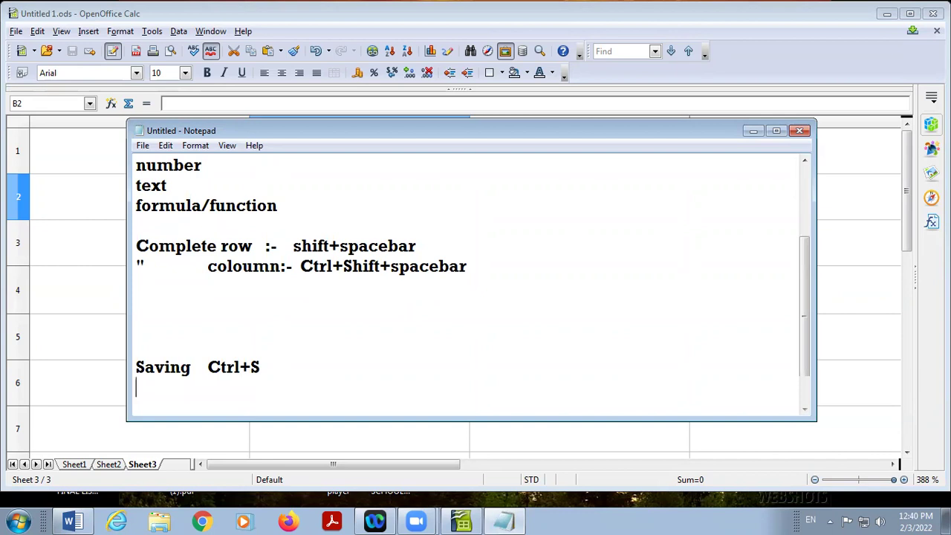
Add the lines 'Save as Ctrl+Shift+S' and 'Ctrl+O' to the notes
{"action": "type", "text": "Save as Ctrl+Shi"}
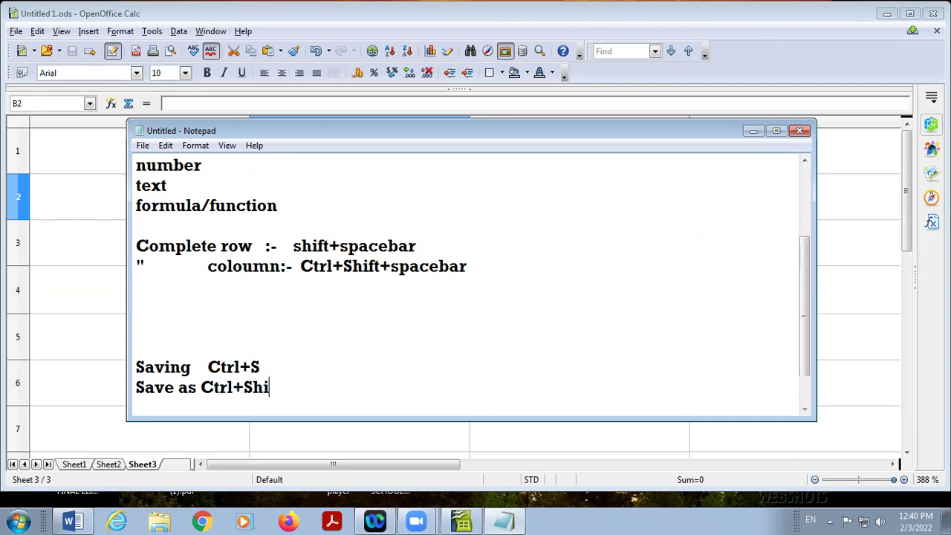
{"action": "type", "text": "ft+S"}
{"action": "key", "text": "Return"}
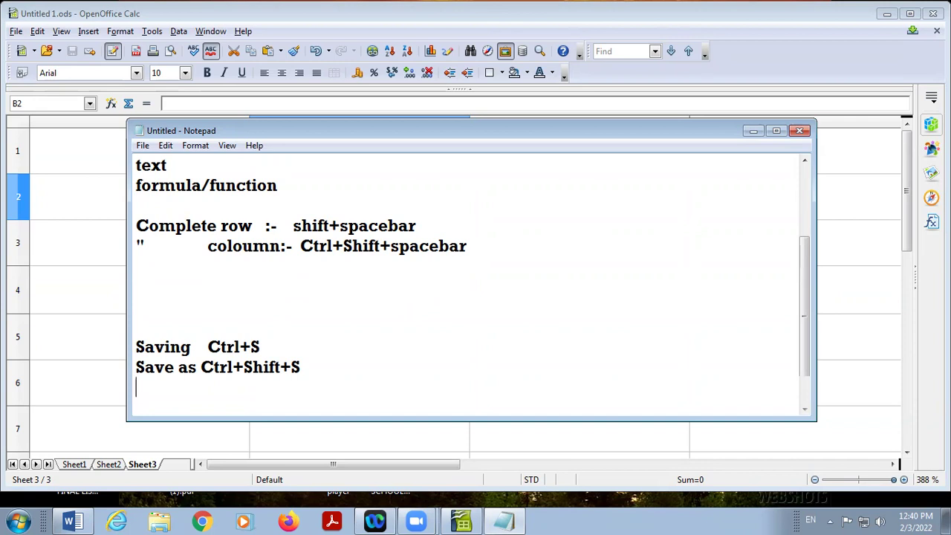
{"action": "type", "text": "Ctrl+O"}
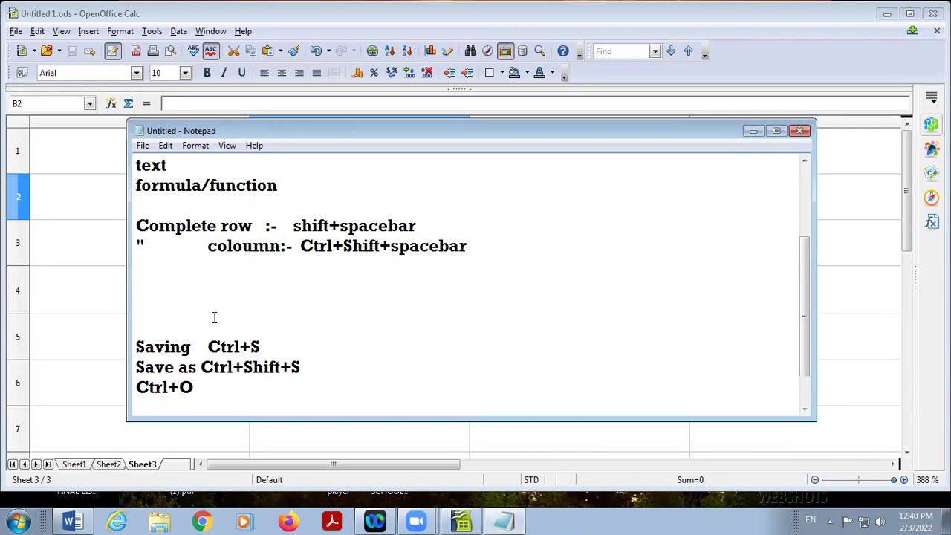
{"action": "left_click", "coordinate": [167, 6]}
Bring up File > Open, move the dialog aside, and close it without opening a file
{"action": "left_click", "coordinate": [15, 31]}
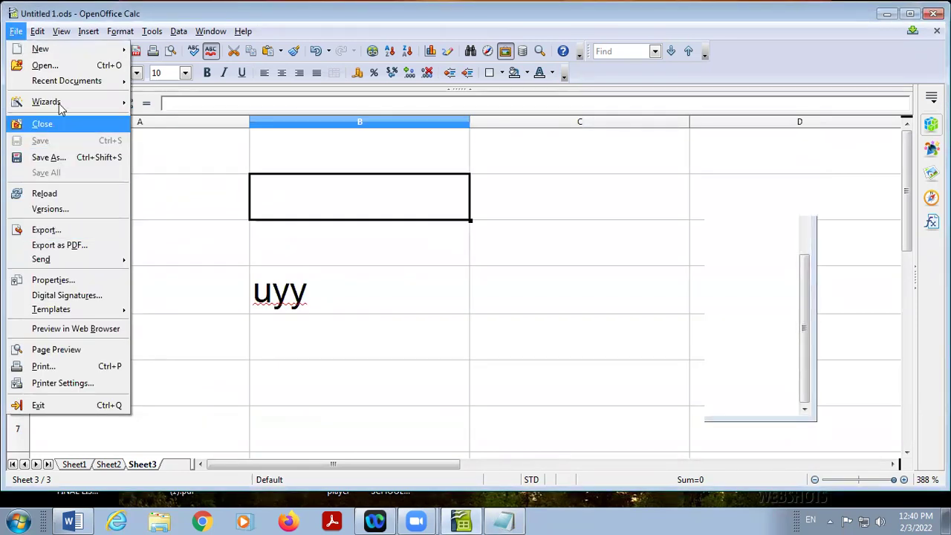
{"action": "left_click", "coordinate": [46, 66]}
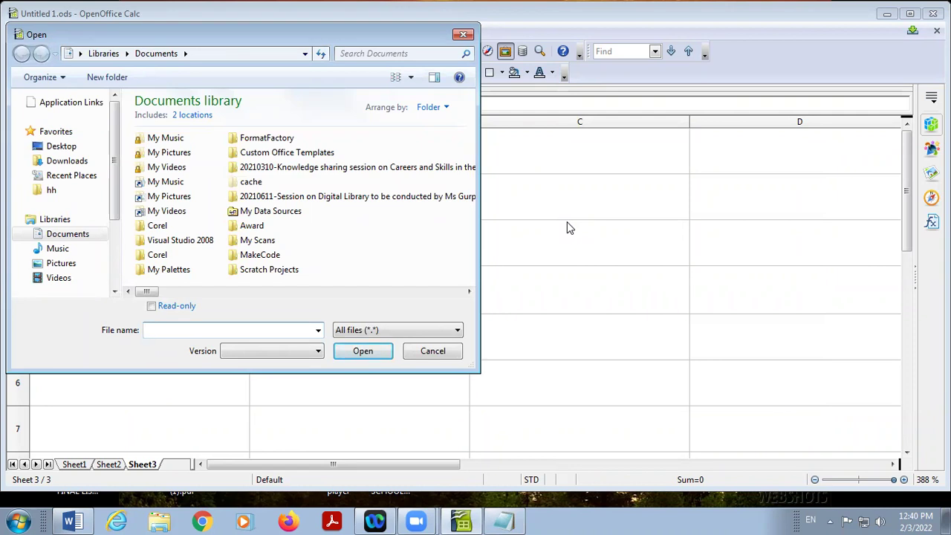
{"action": "left_click_drag", "start_coordinate": [321, 43], "coordinate": [305, 177]}
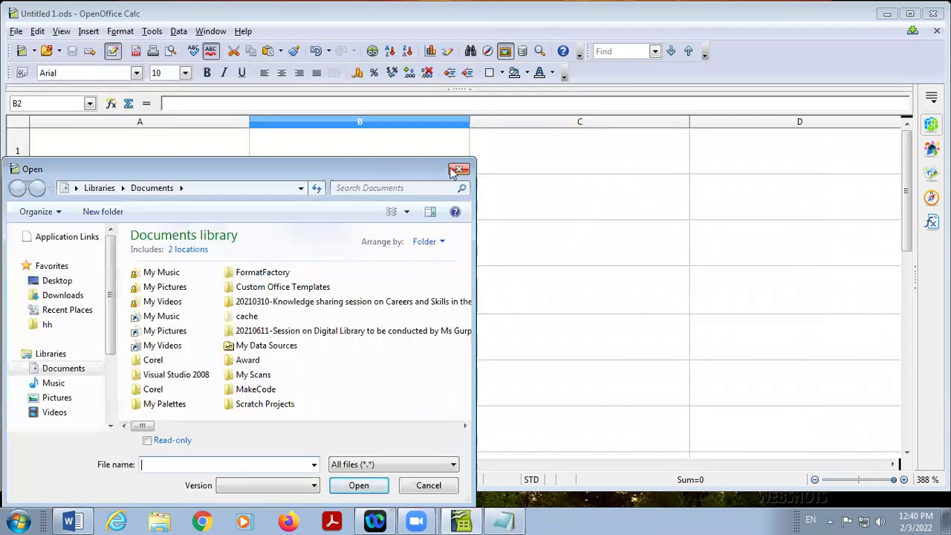
{"action": "left_click", "coordinate": [458, 170]}
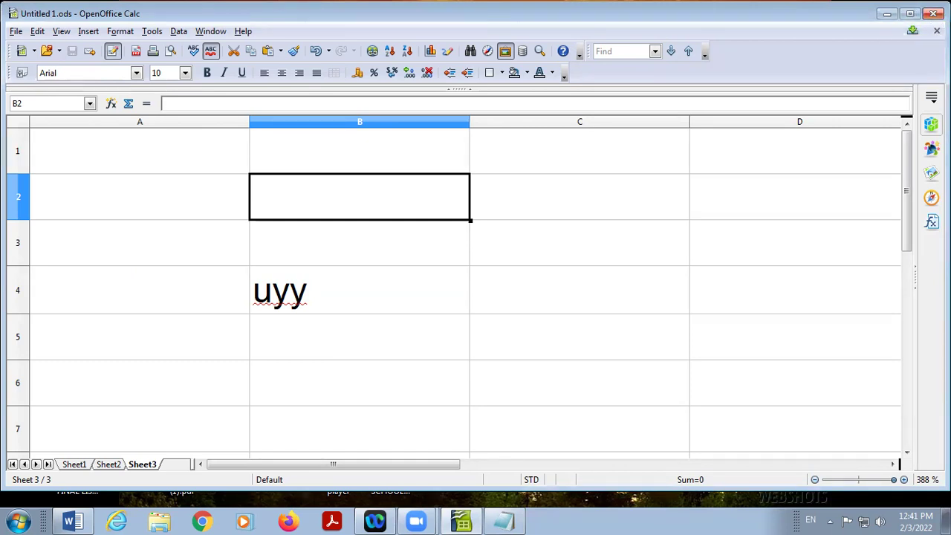
Clear the text uyy from cell B4 through Delete Contents
{"action": "left_click", "coordinate": [17, 31]}
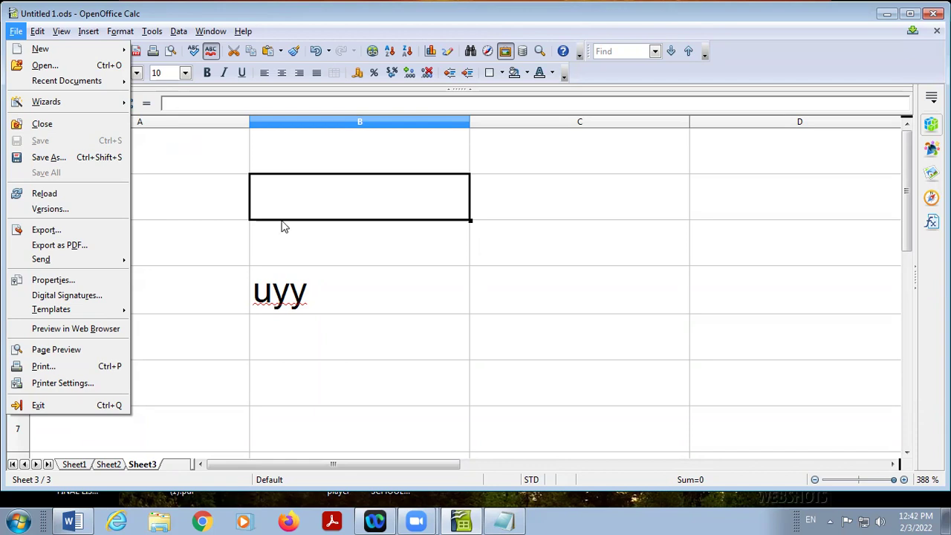
{"action": "left_click", "coordinate": [385, 287]}
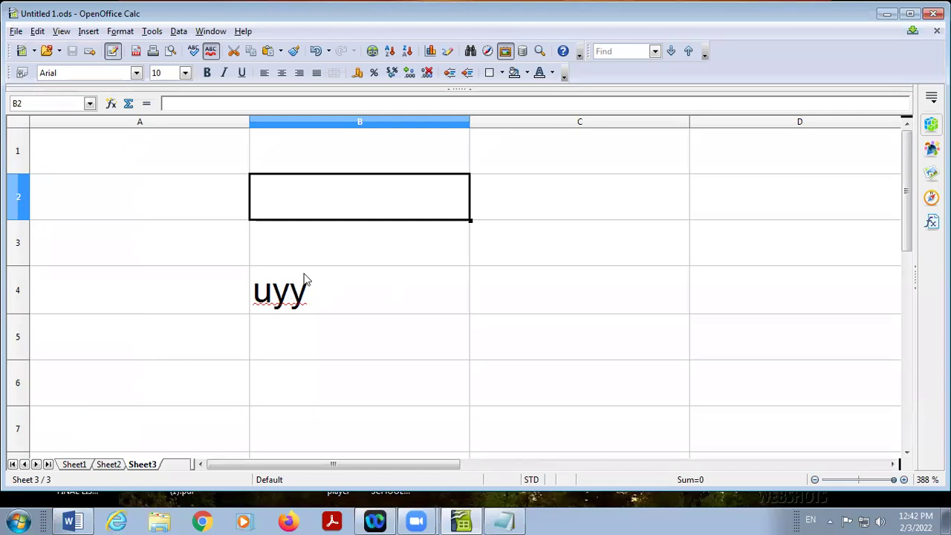
{"action": "left_click", "coordinate": [255, 298]}
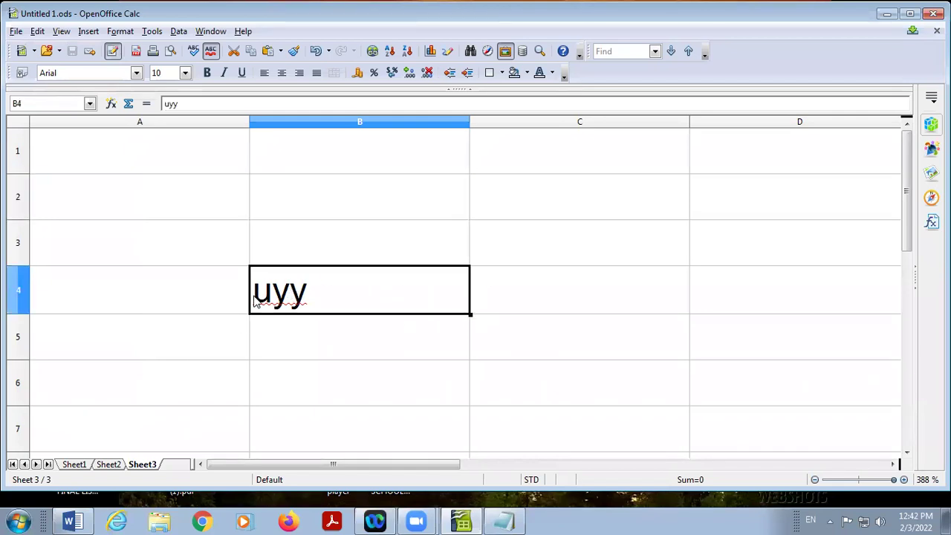
{"action": "key", "text": "BackSpace"}
{"action": "left_click", "coordinate": [555, 190]}
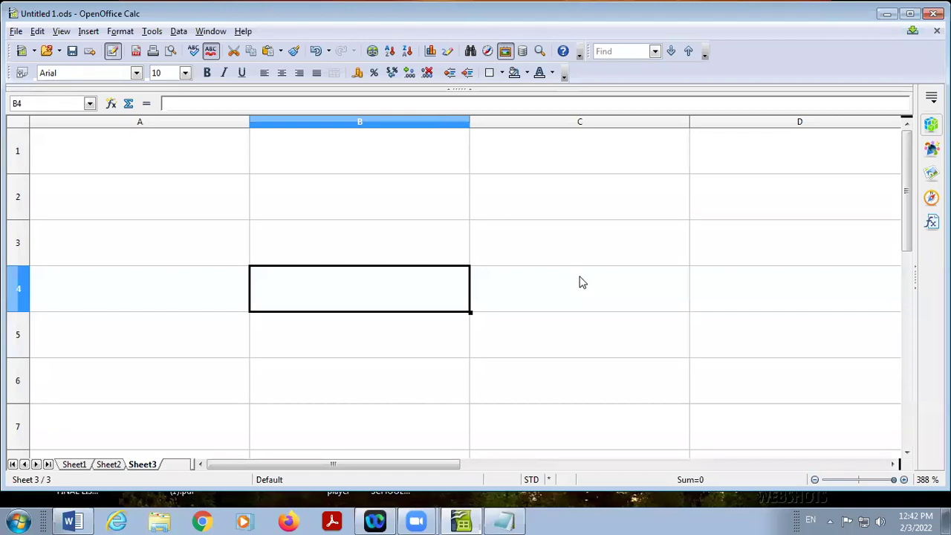
Enter the heading RN in cell A1
{"action": "left_click", "coordinate": [158, 171]}
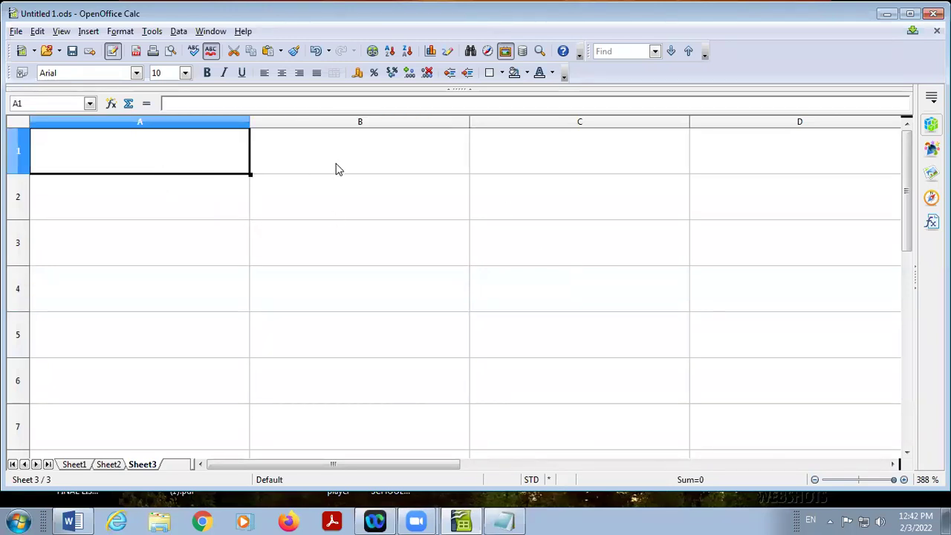
{"action": "type", "text": "RN"}
{"action": "key", "text": "Return"}
Enter 1, 2 and 3 down cells A2 to A4
{"action": "type", "text": "1"}
{"action": "key", "text": "Return"}
{"action": "type", "text": "2"}
{"action": "key", "text": "Return"}
{"action": "type", "text": "3"}
{"action": "key", "text": "Return"}
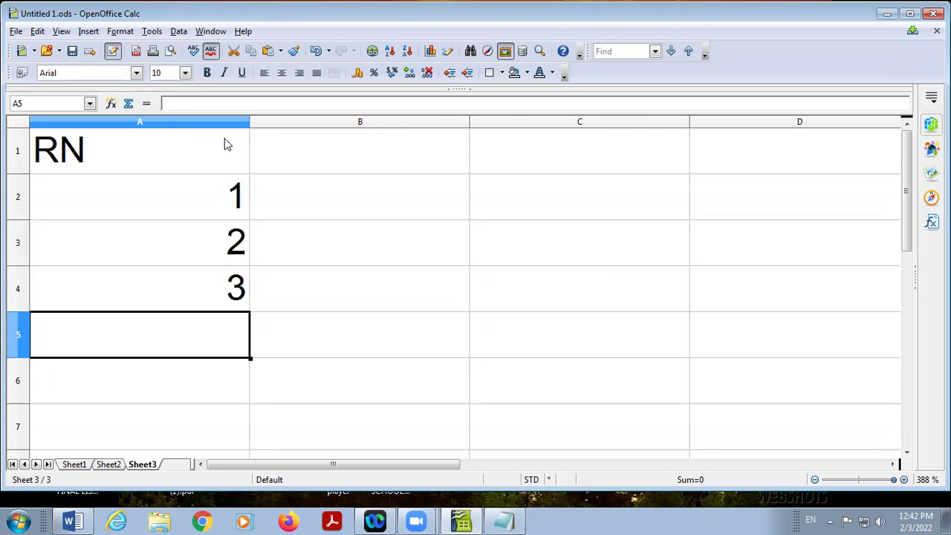
Make the RN heading in A1 red
{"action": "left_click", "coordinate": [150, 152]}
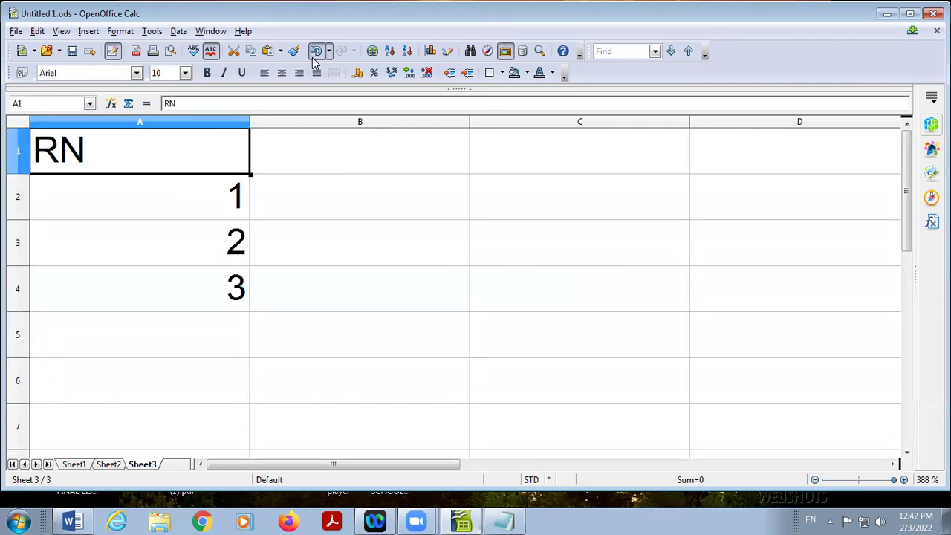
{"action": "left_click", "coordinate": [552, 74]}
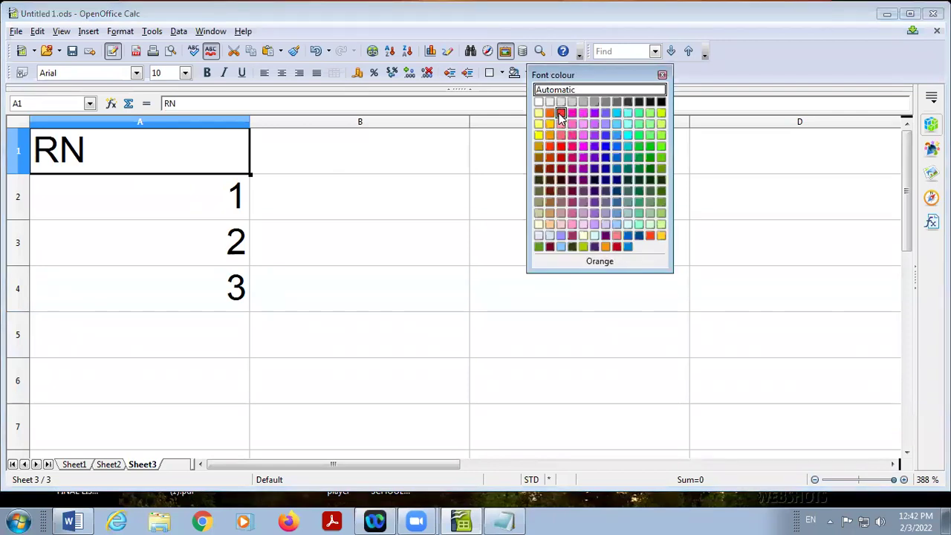
{"action": "left_click", "coordinate": [558, 124]}
Enter the second heading Makrs in cell B1
{"action": "left_click", "coordinate": [313, 172]}
{"action": "type", "text": "N"}
{"action": "key", "text": "BackSpace"}
{"action": "type", "text": "Makrs"}
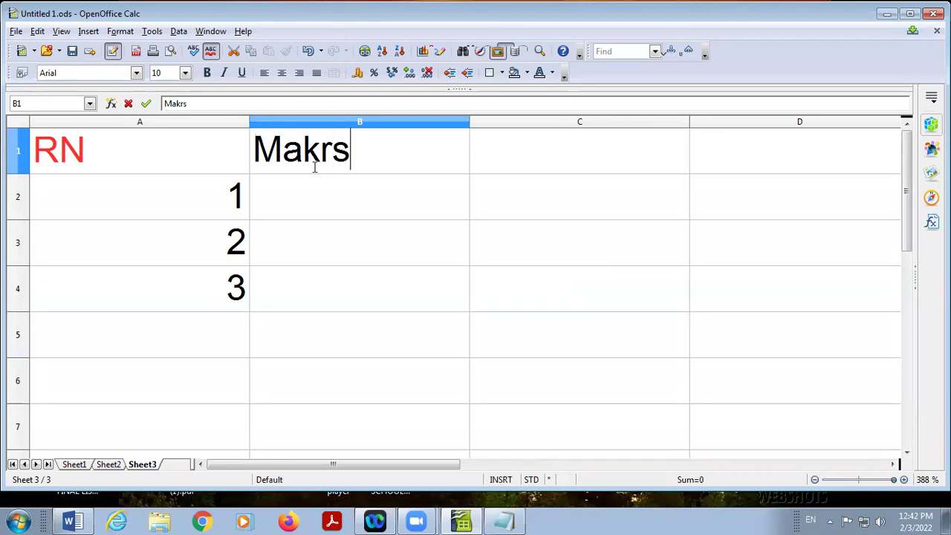
{"action": "left_click", "coordinate": [415, 153]}
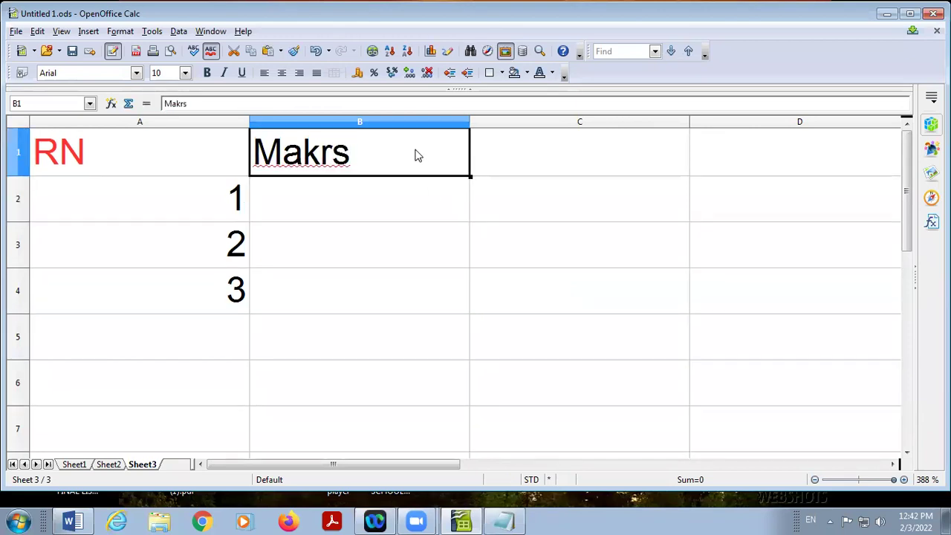
Colour Makrs Turquoise 1 and enter marks 67, 66 and 66 in B2:B4
{"action": "left_click", "coordinate": [551, 72]}
{"action": "left_click", "coordinate": [637, 122]}
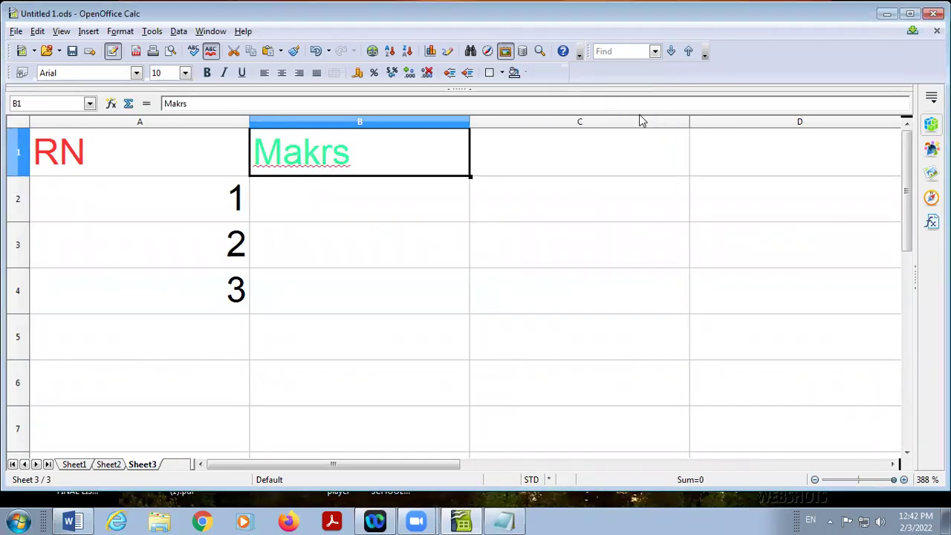
{"action": "left_click", "coordinate": [391, 202]}
{"action": "type", "text": "67"}
{"action": "key", "text": "Return"}
{"action": "type", "text": "66"}
{"action": "key", "text": "Return"}
{"action": "type", "text": "66"}
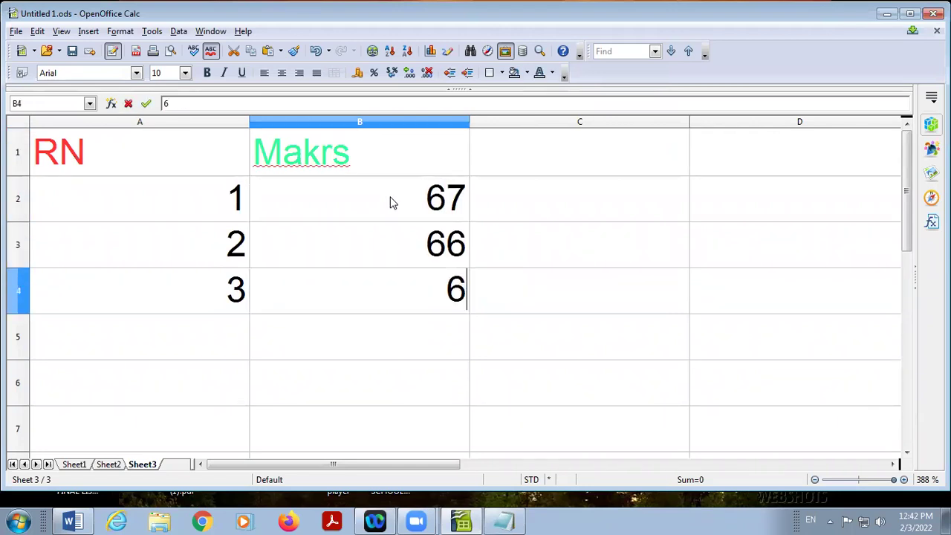
{"action": "key", "text": "Return"}
{"action": "left_click_drag", "start_coordinate": [168, 146], "coordinate": [377, 279]}
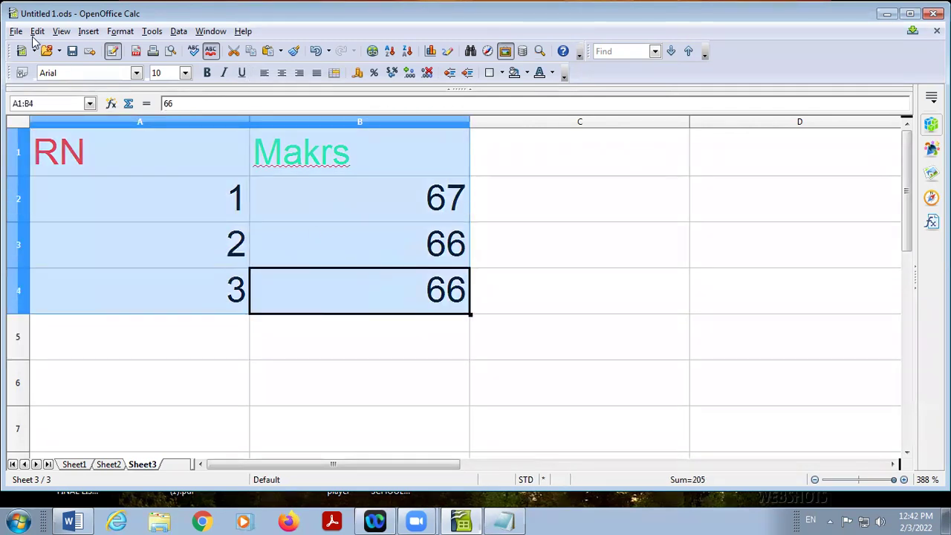
{"action": "left_click", "coordinate": [36, 32]}
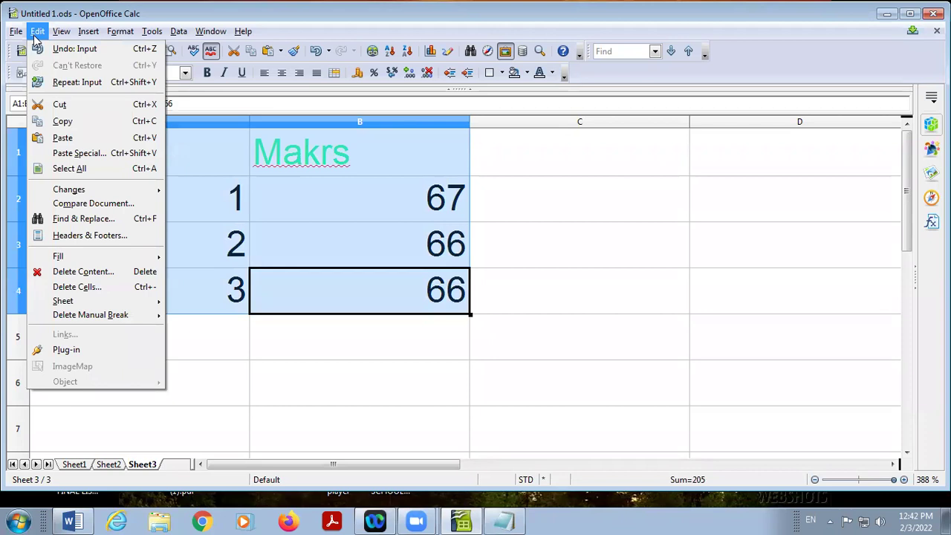
{"action": "left_click", "coordinate": [115, 271]}
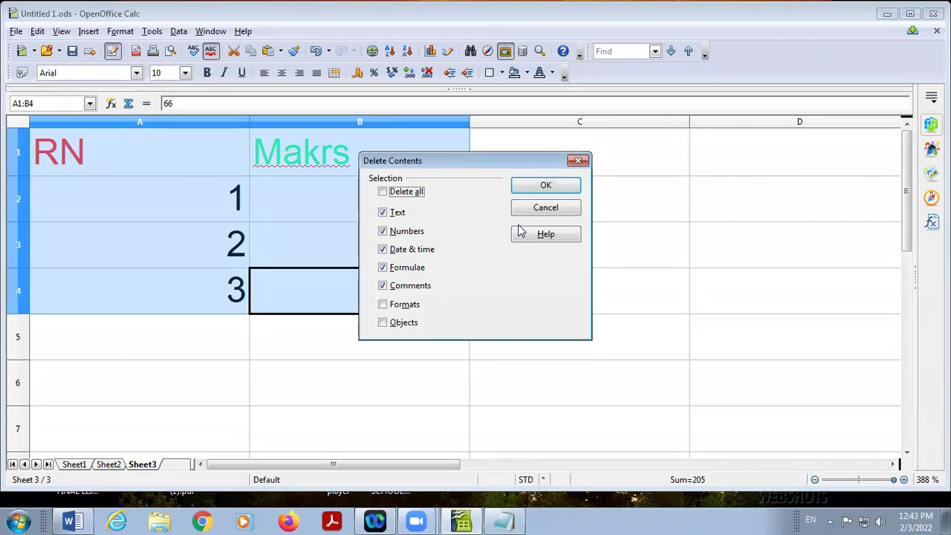
{"action": "left_click", "coordinate": [394, 214]}
{"action": "left_click", "coordinate": [394, 214]}
{"action": "left_click", "coordinate": [395, 231]}
{"action": "left_click", "coordinate": [407, 252]}
{"action": "left_click", "coordinate": [401, 269]}
{"action": "left_click", "coordinate": [402, 290]}
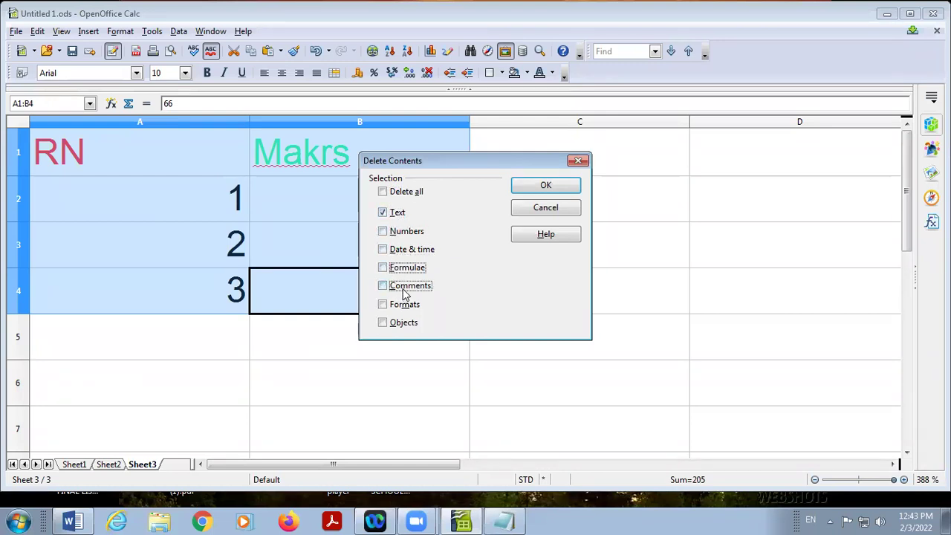
{"action": "left_click", "coordinate": [543, 187]}
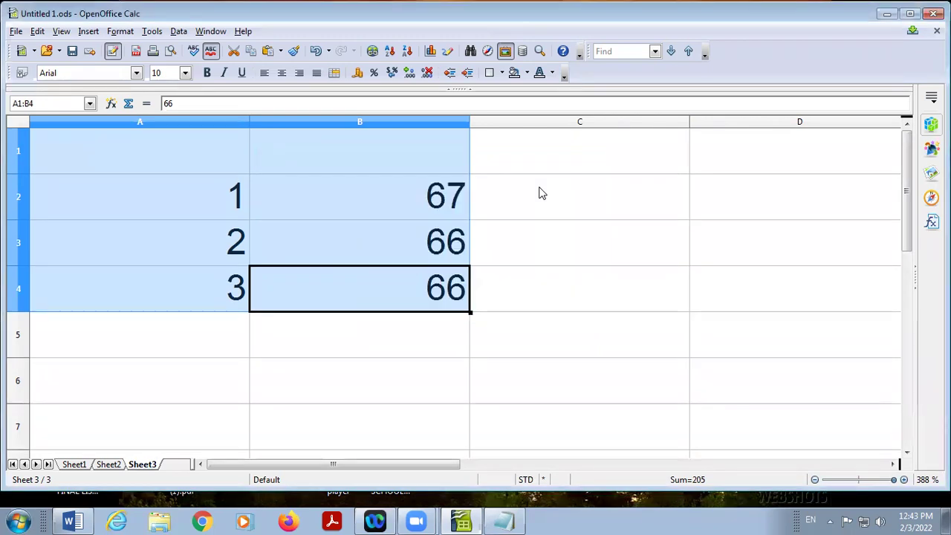
{"action": "key", "text": "ctrl+z"}
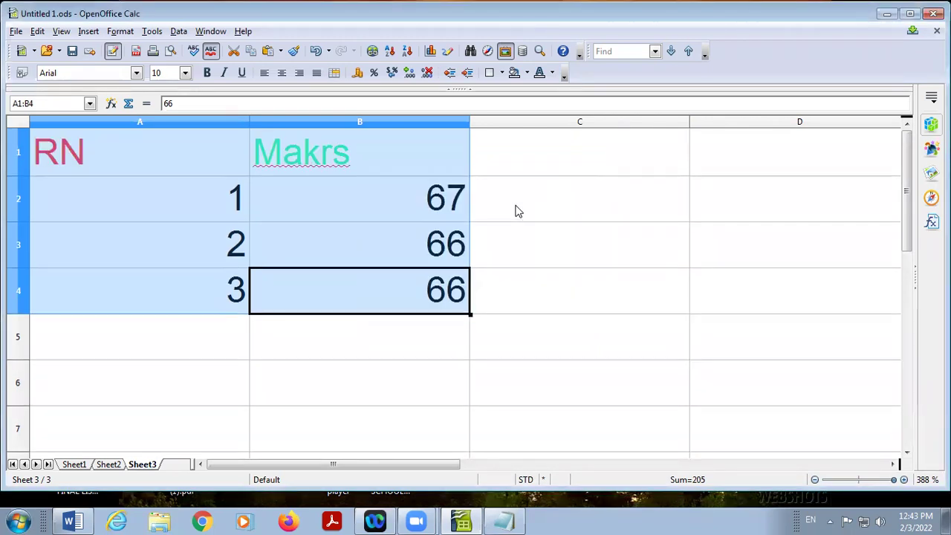
Delete only the numbers from A1:B4 via Delete Contents, then undo it
{"action": "left_click", "coordinate": [31, 33]}
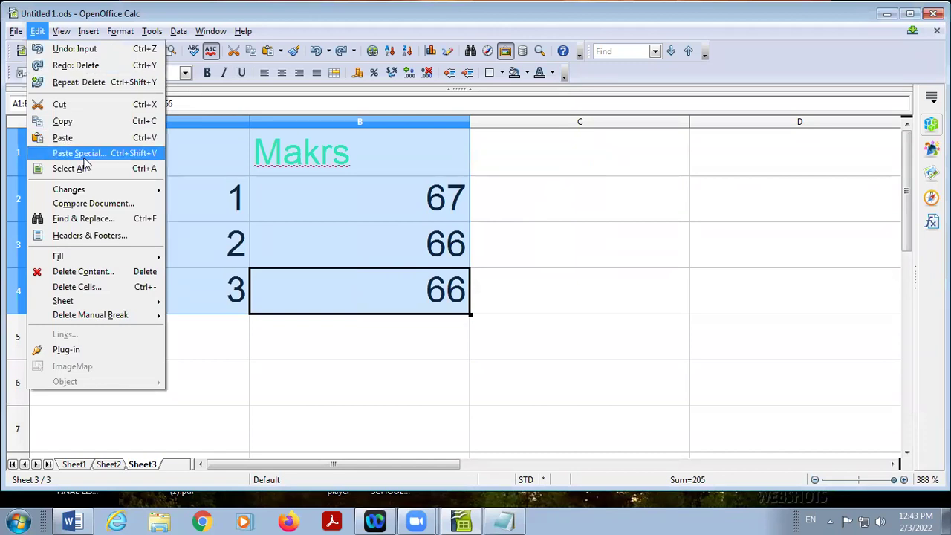
{"action": "left_click", "coordinate": [125, 275]}
{"action": "left_click", "coordinate": [383, 231]}
{"action": "left_click", "coordinate": [382, 213]}
{"action": "left_click", "coordinate": [530, 187]}
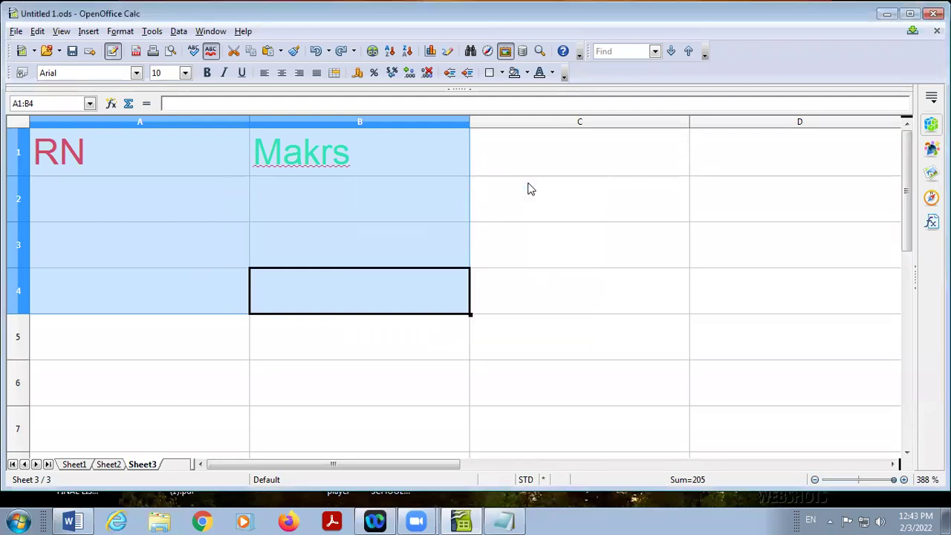
{"action": "key", "text": "ctrl+z"}
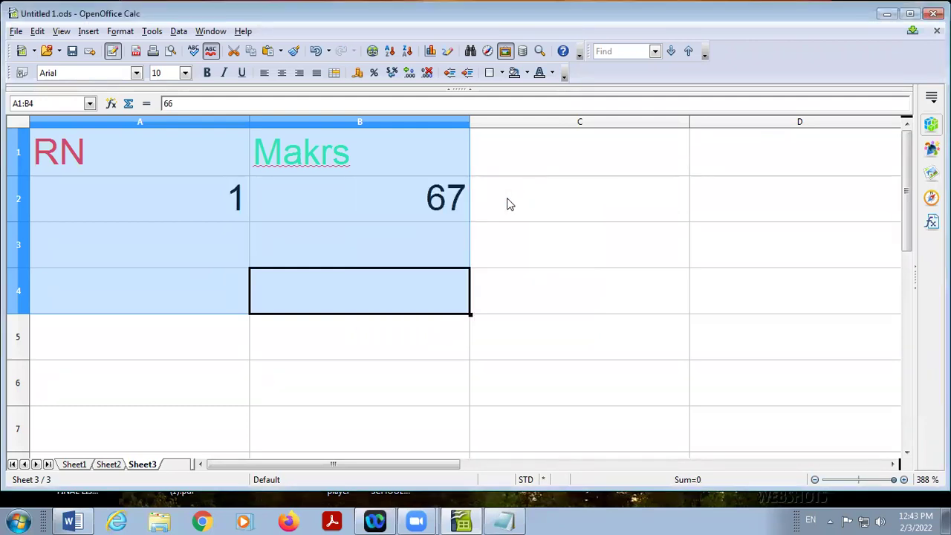
Clear only the formats from A1:B4, leaving RN and Makrs plain black
{"action": "left_click", "coordinate": [37, 32]}
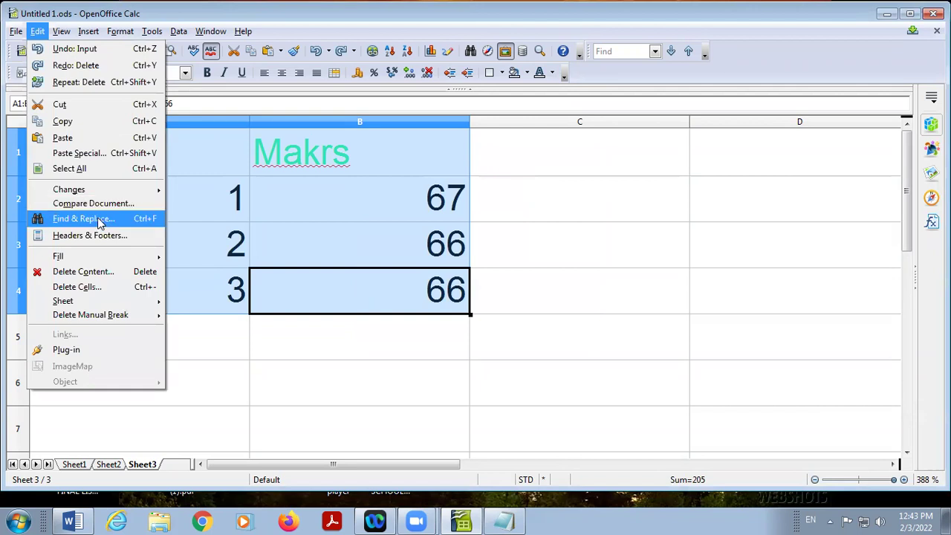
{"action": "left_click", "coordinate": [112, 269]}
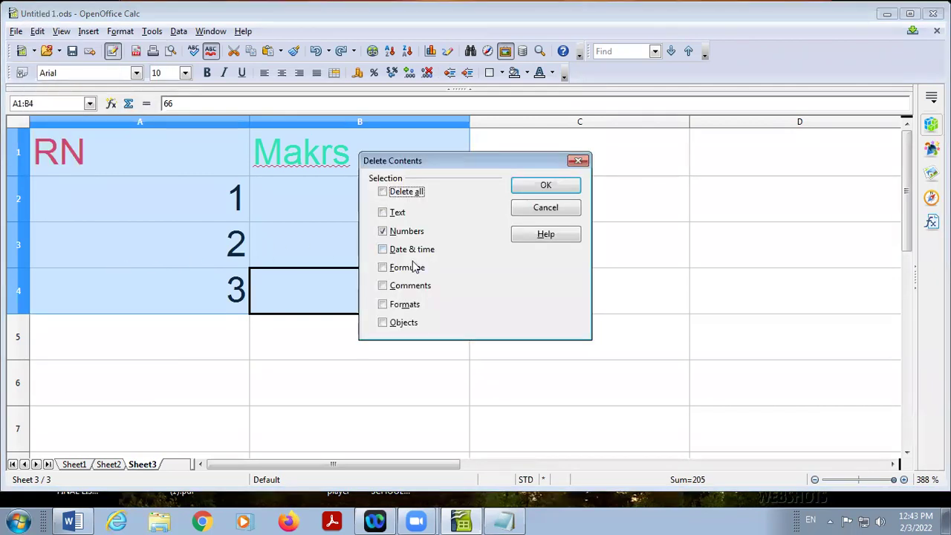
{"action": "left_click", "coordinate": [383, 305]}
{"action": "left_click", "coordinate": [383, 232]}
{"action": "left_click", "coordinate": [545, 186]}
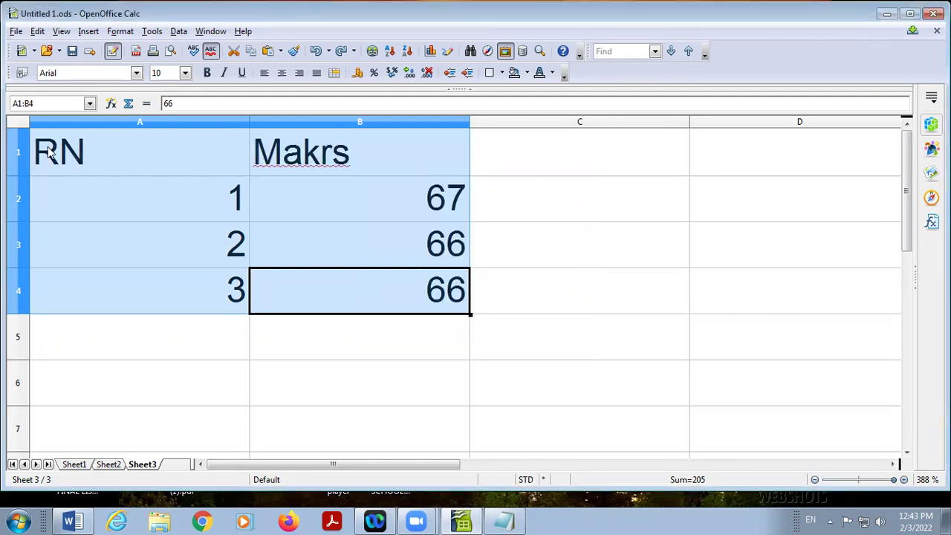
{"action": "left_click", "coordinate": [281, 147]}
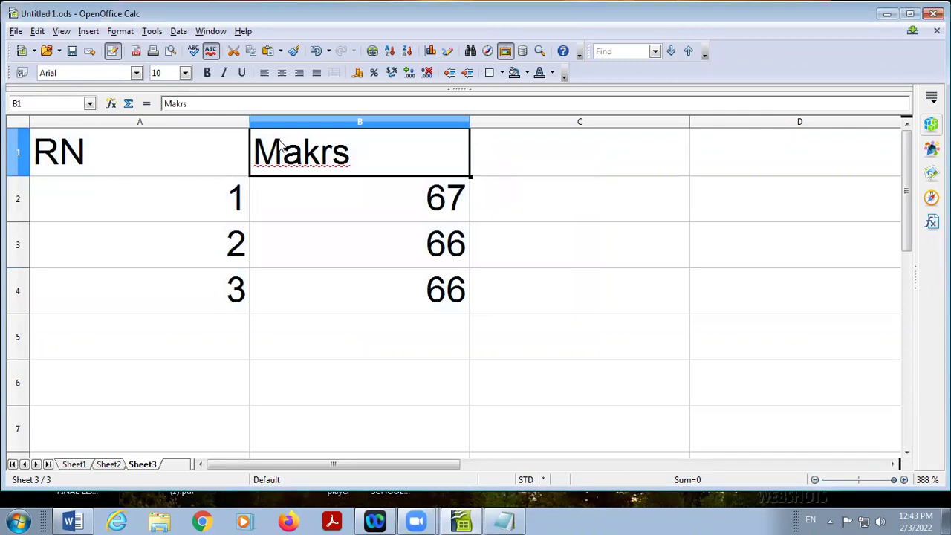
Restore the heading colours, open Delete Contents, and bring the Notepad notes forward
{"action": "key", "text": "ctrl+z"}
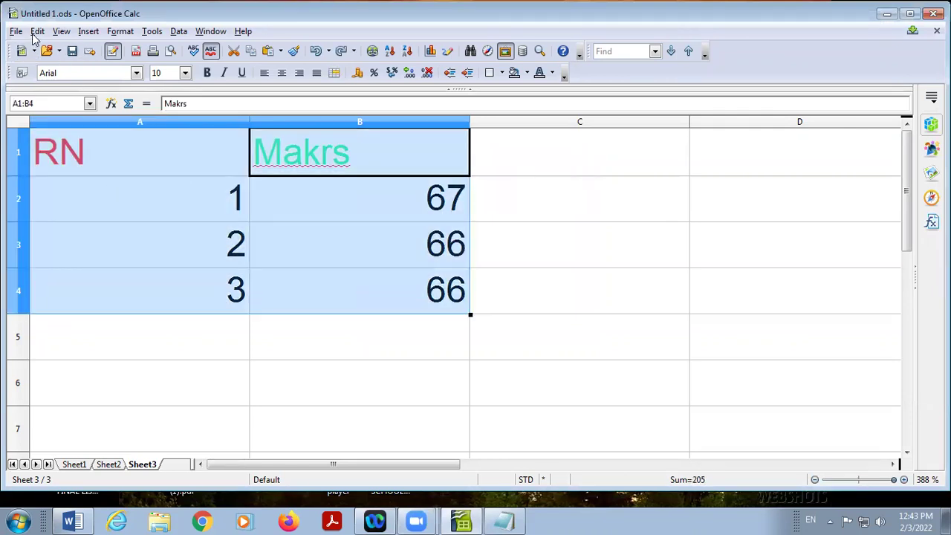
{"action": "left_click", "coordinate": [37, 31]}
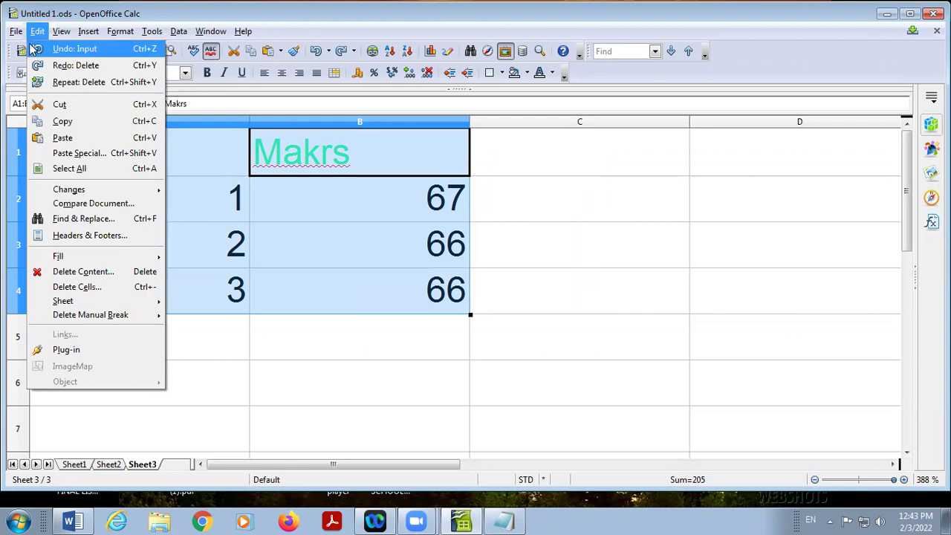
{"action": "left_click", "coordinate": [98, 273]}
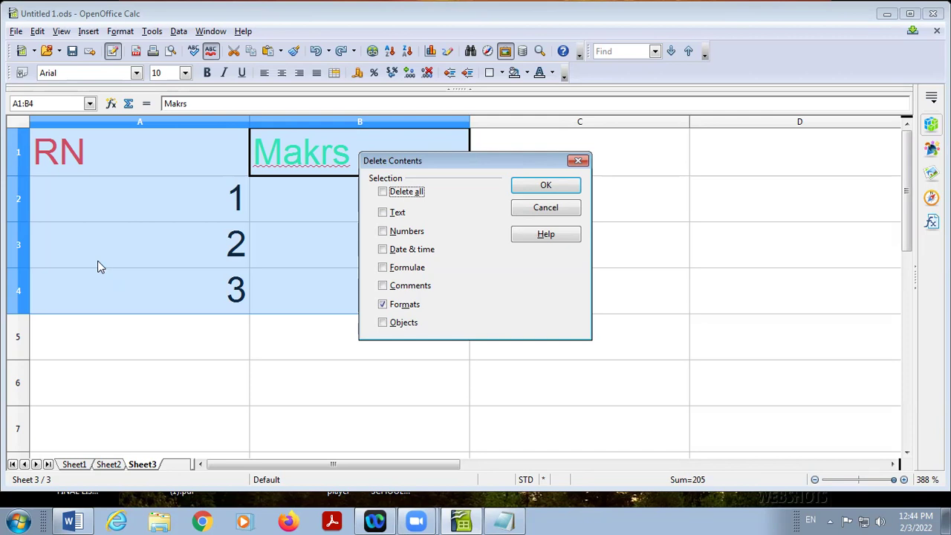
{"action": "left_click", "coordinate": [503, 520]}
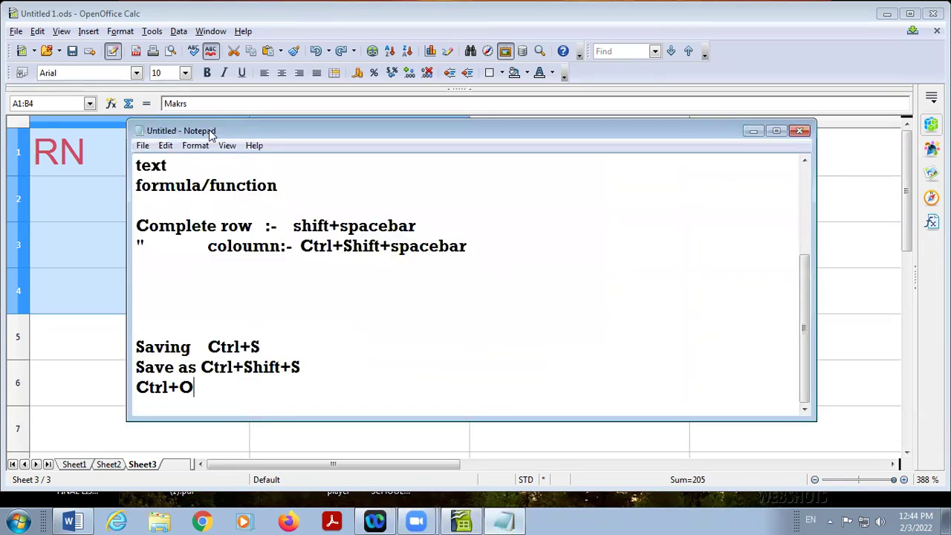
Add the line 'Different options of Delete Contents:-' below the Ctrl+O note in Notepad
{"action": "left_click_drag", "start_coordinate": [209, 129], "coordinate": [388, 94]}
{"action": "key", "text": "Return"}
{"action": "key", "text": "Return"}
{"action": "key", "text": "Return"}
{"action": "type", "text": "Differen"}
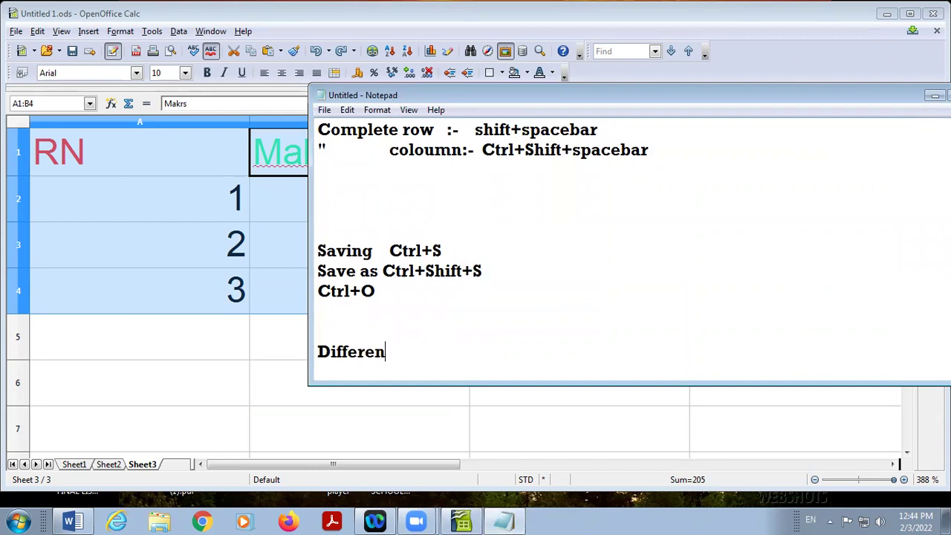
{"action": "type", "text": "t options of Dle"}
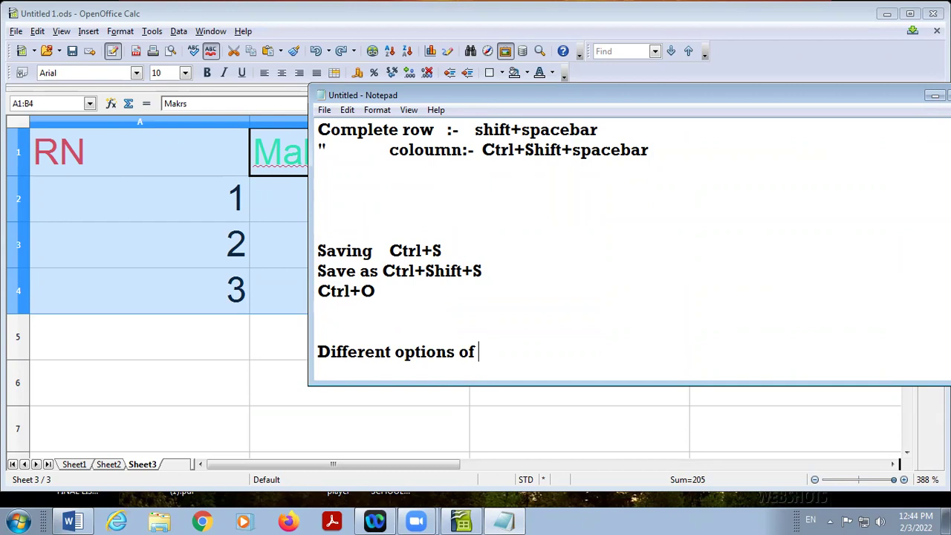
{"action": "key", "text": "BackSpace"}
{"action": "key", "text": "BackSpace"}
{"action": "type", "text": "elete"}
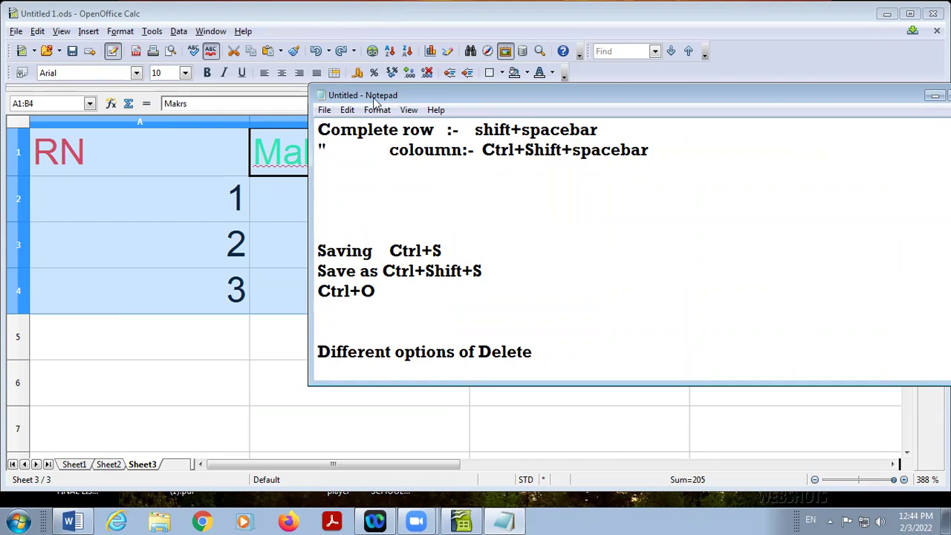
{"action": "left_click_drag", "start_coordinate": [375, 99], "coordinate": [290, 128]}
{"action": "left_click", "coordinate": [39, 31]}
{"action": "key", "text": "Delete"}
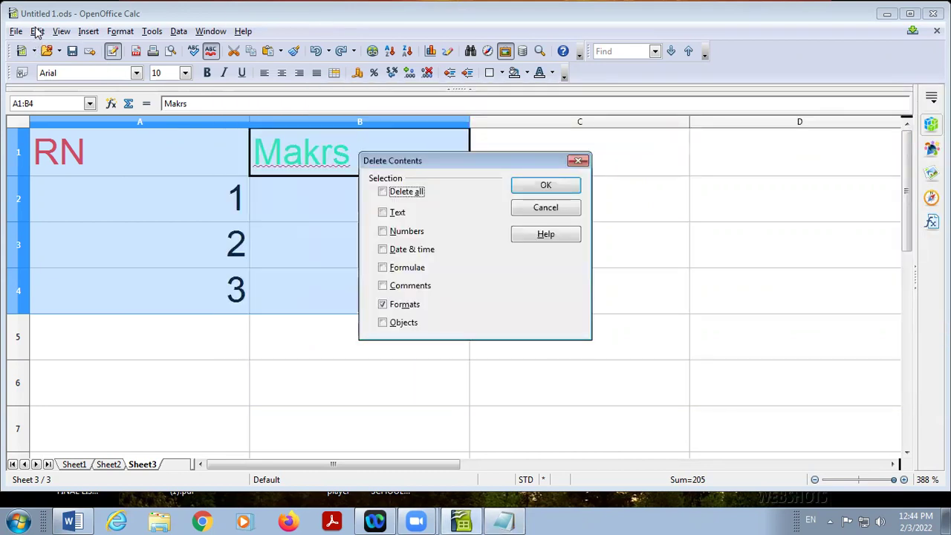
{"action": "left_click", "coordinate": [511, 520]}
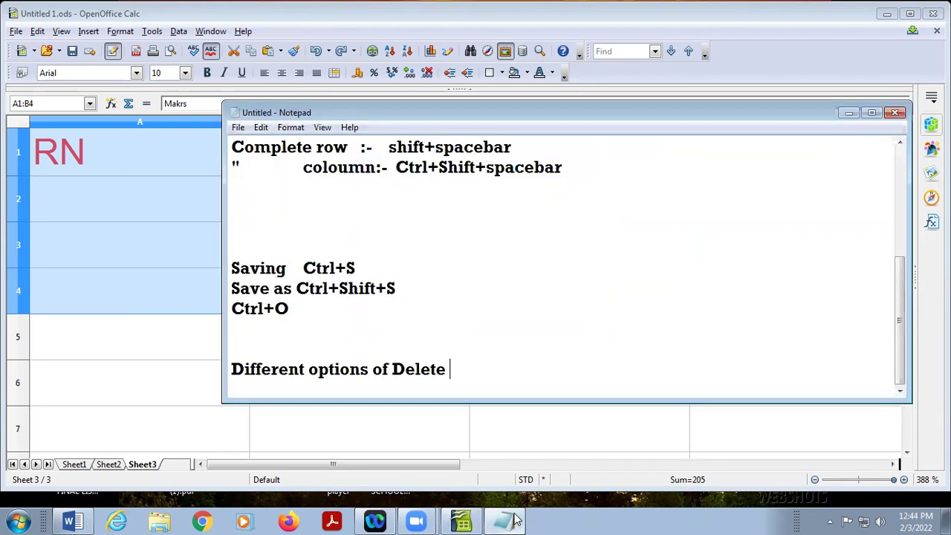
{"action": "type", "text": "Contents"}
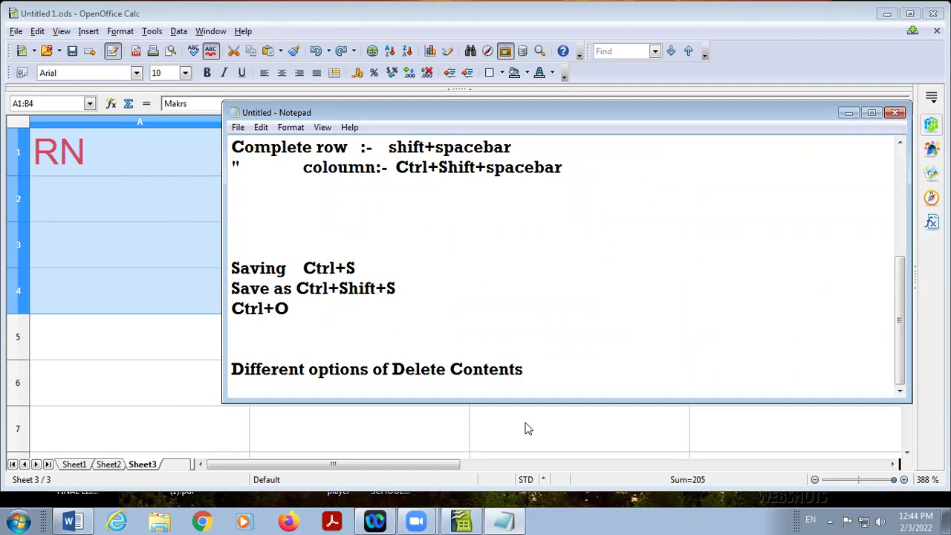
{"action": "type", "text": ":-"}
{"action": "key", "text": "Return"}
List Delete All, Text, Number, Format and Formula on separate lines
{"action": "type", "text": "Delete "}
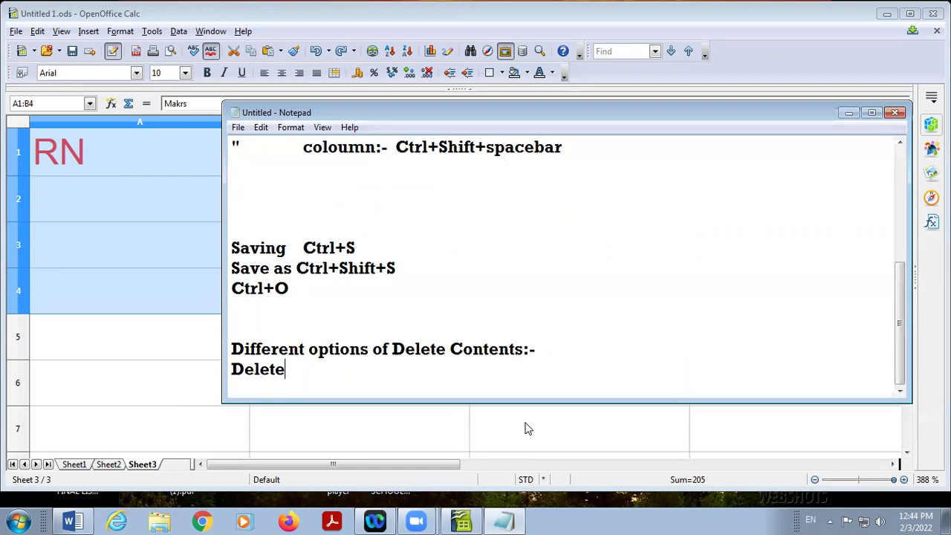
{"action": "type", "text": "All"}
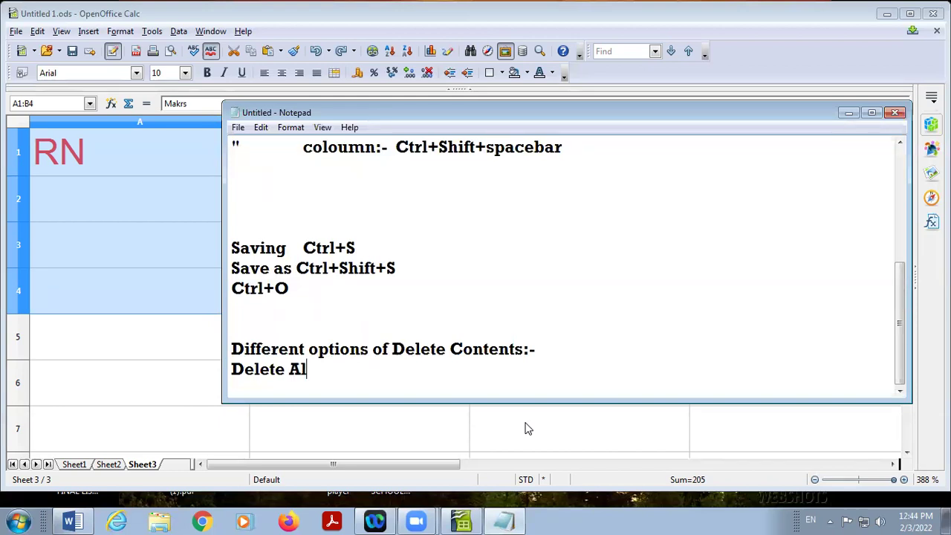
{"action": "key", "text": "Return"}
{"action": "type", "text": "Text"}
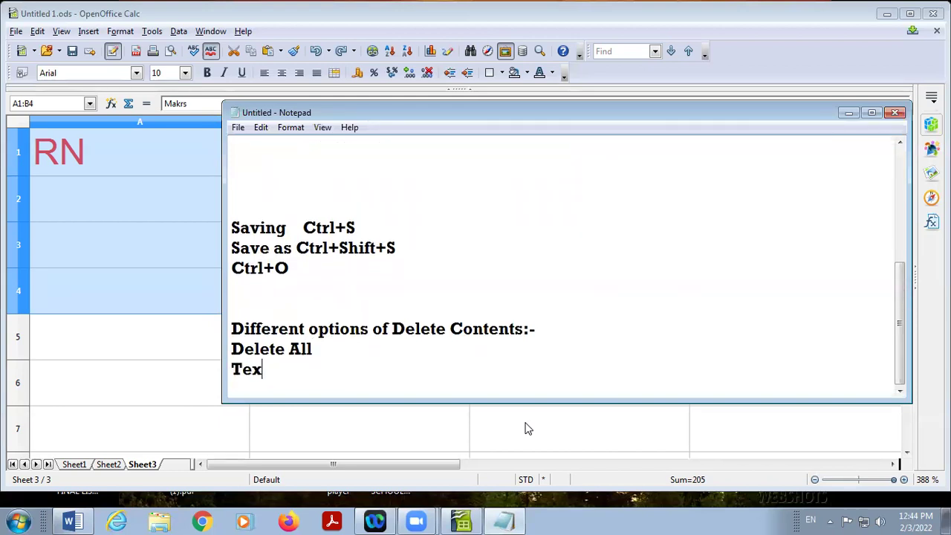
{"action": "key", "text": "Return"}
{"action": "type", "text": "Number"}
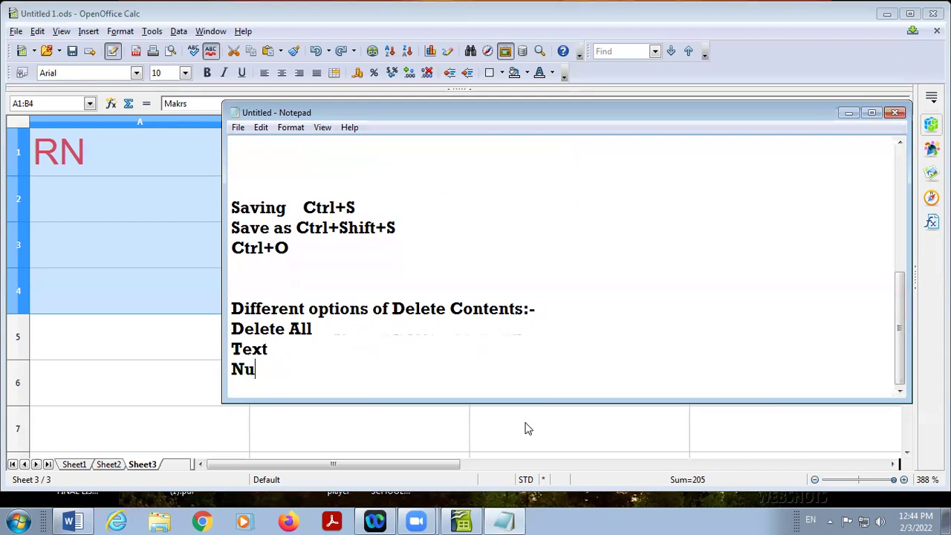
{"action": "key", "text": "Return"}
{"action": "type", "text": "'"}
{"action": "key", "text": "BackSpace"}
{"action": "type", "text": "Format"}
{"action": "key", "text": "Return"}
{"action": "type", "text": "Formula"}
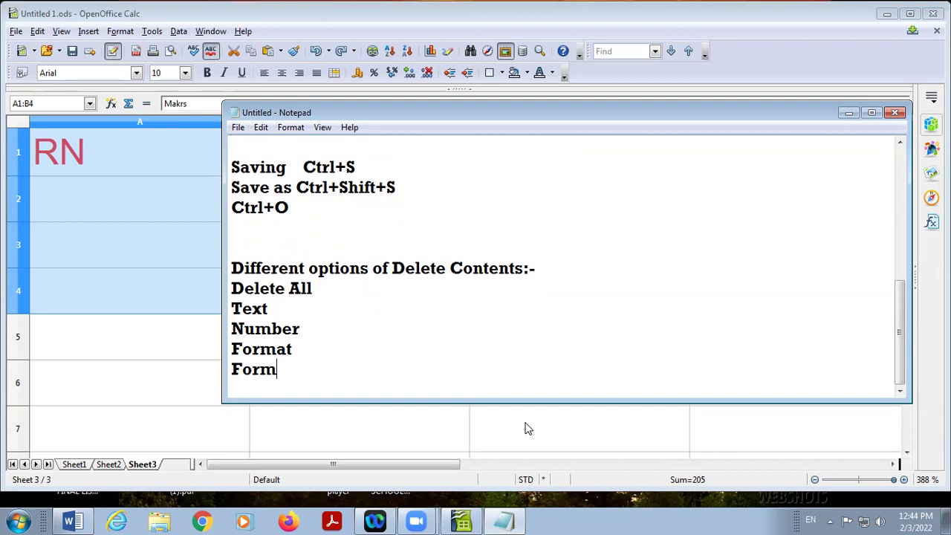
{"action": "key", "text": "Return"}
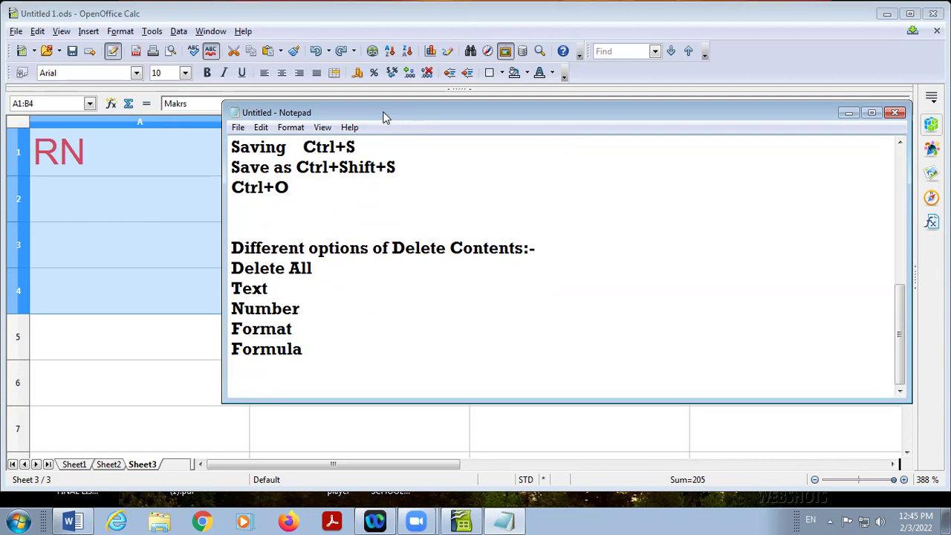
Add Data & Time, Object and Comments to the list, with Notepad moved right
{"action": "left_click_drag", "start_coordinate": [384, 117], "coordinate": [646, 118]}
{"action": "type", "text": "Data "}
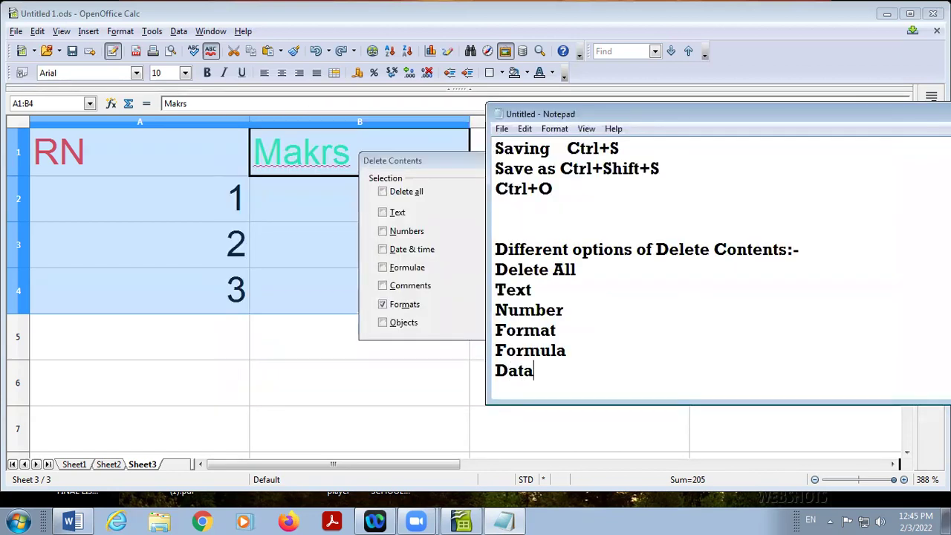
{"action": "type", "text": "& Time"}
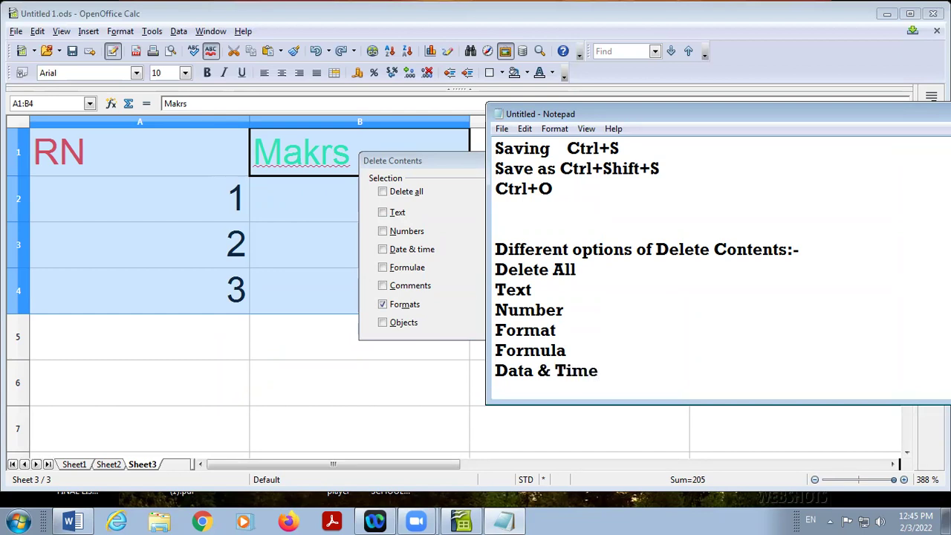
{"action": "key", "text": "Return"}
{"action": "type", "text": "Ob"}
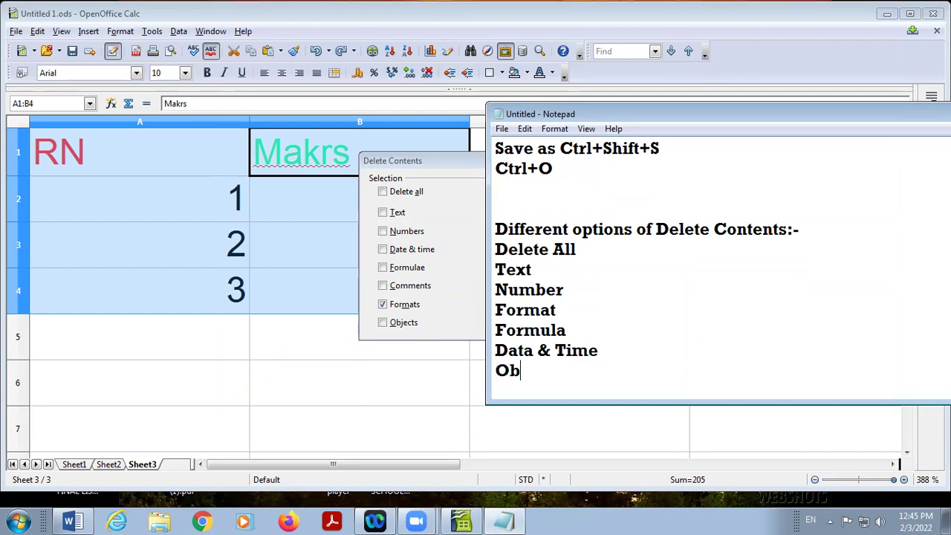
{"action": "type", "text": "ject"}
{"action": "key", "text": "Return"}
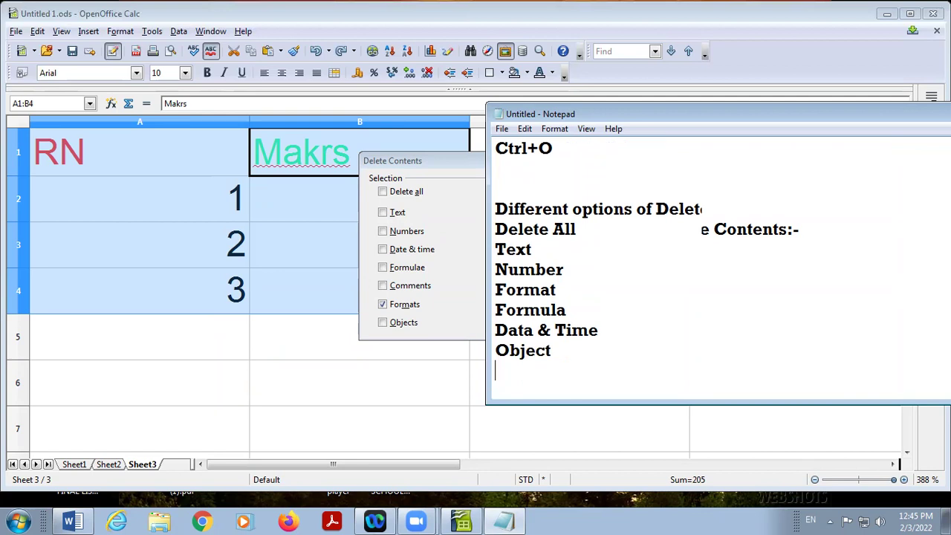
{"action": "type", "text": "Commen"}
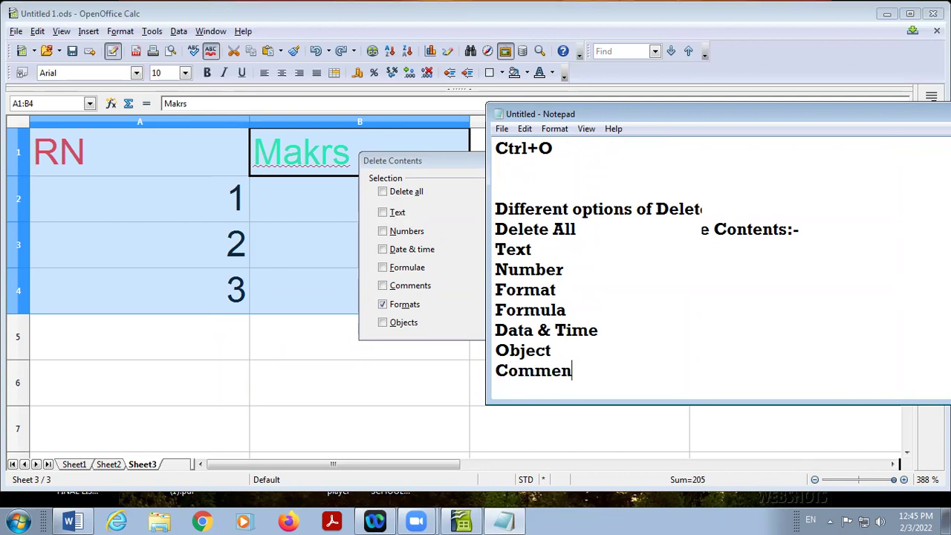
{"action": "type", "text": "ts"}
Bring Calc to the front and cancel the Delete Contents dialog
{"action": "left_click", "coordinate": [37, 33]}
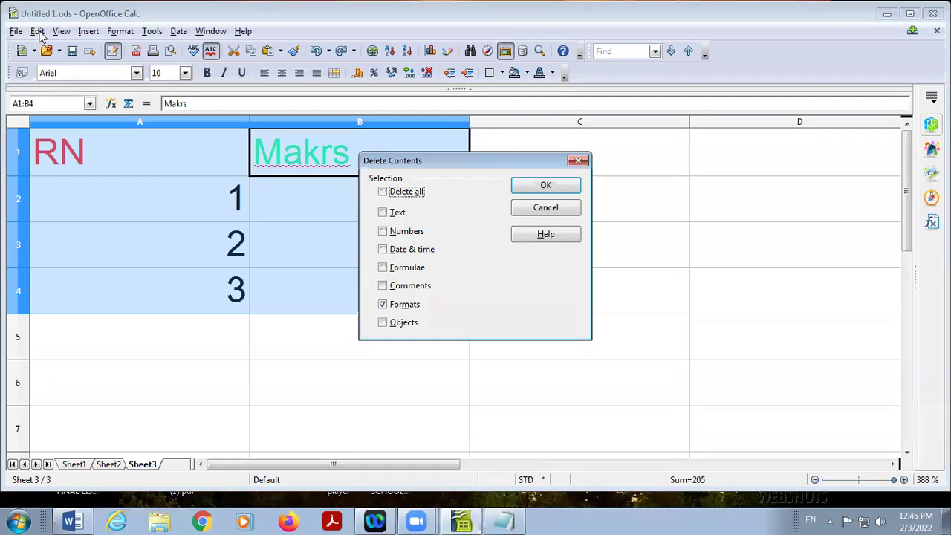
{"action": "left_click", "coordinate": [578, 161]}
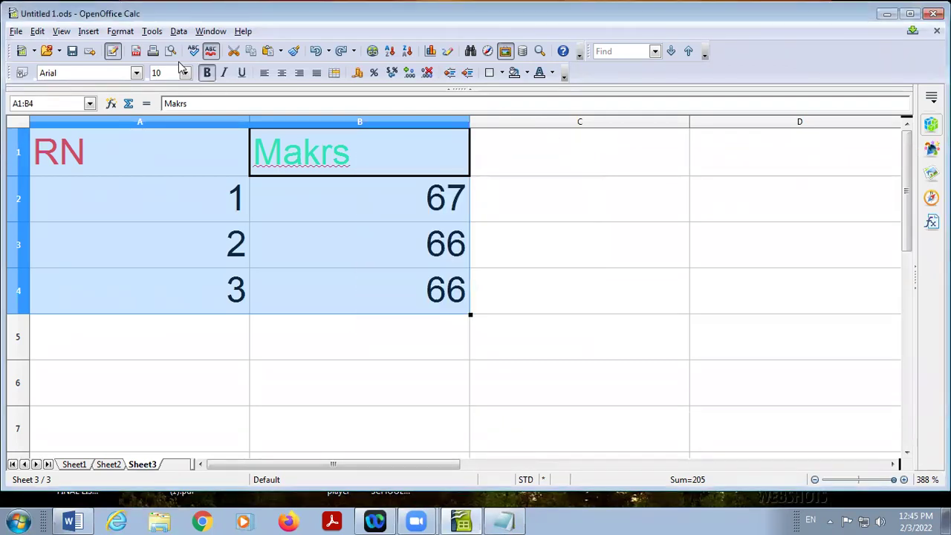
{"action": "left_click", "coordinate": [43, 32]}
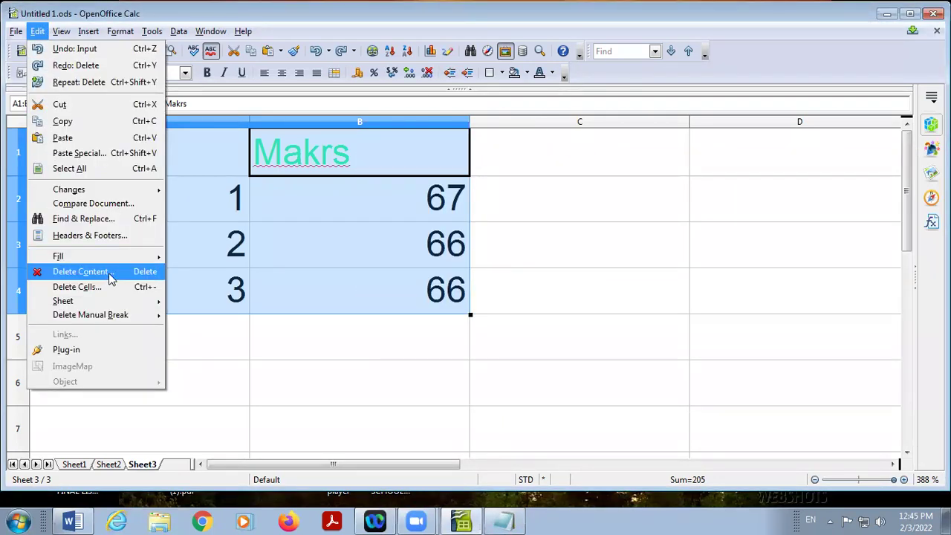
{"action": "key", "text": "Escape"}
Select the table A1:B4 and reopen Delete Contents for it
{"action": "left_click", "coordinate": [334, 293]}
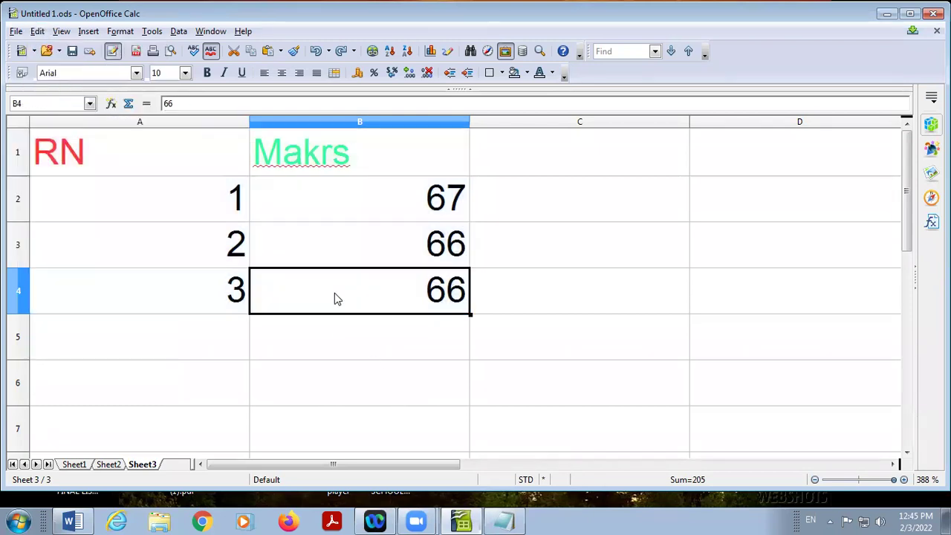
{"action": "left_click_drag", "start_coordinate": [80, 160], "coordinate": [346, 291]}
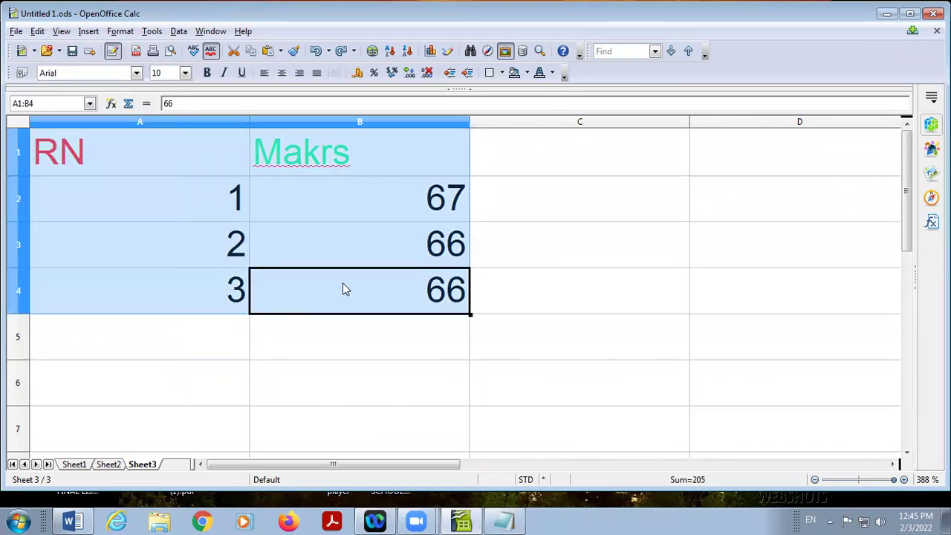
{"action": "key", "text": "Delete"}
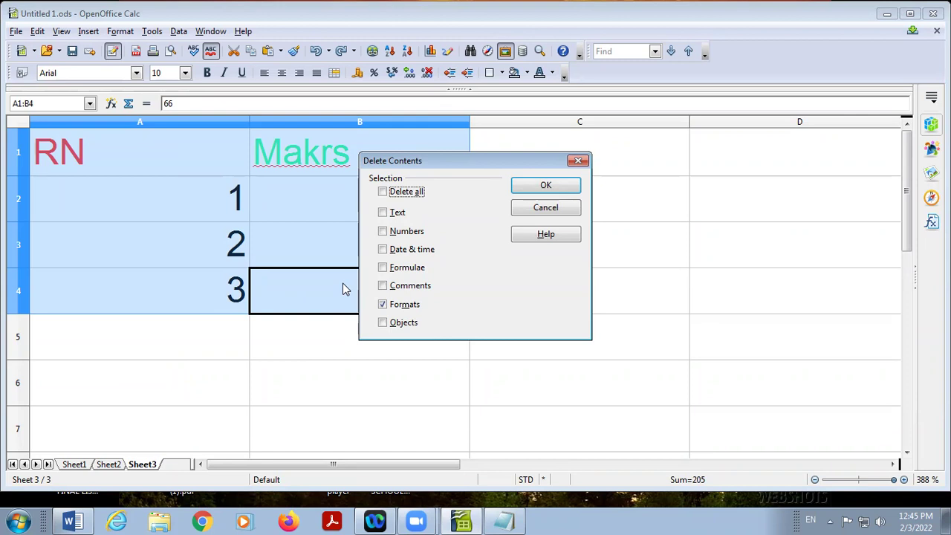
{"action": "left_click", "coordinate": [600, 72]}
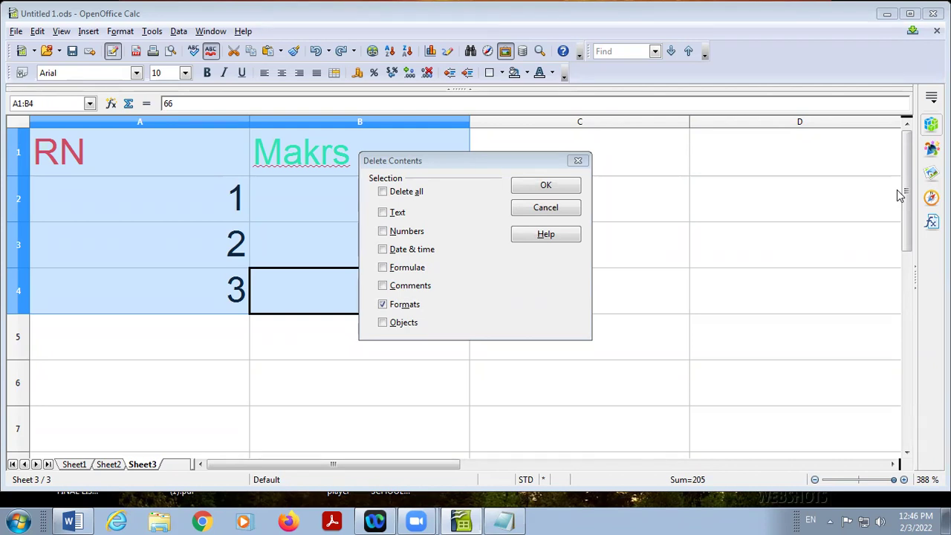
Cancel Delete Contents without deleting, then check cells A1, A3, B3 and B2 (marks 67, 66)
{"action": "left_click", "coordinate": [518, 161]}
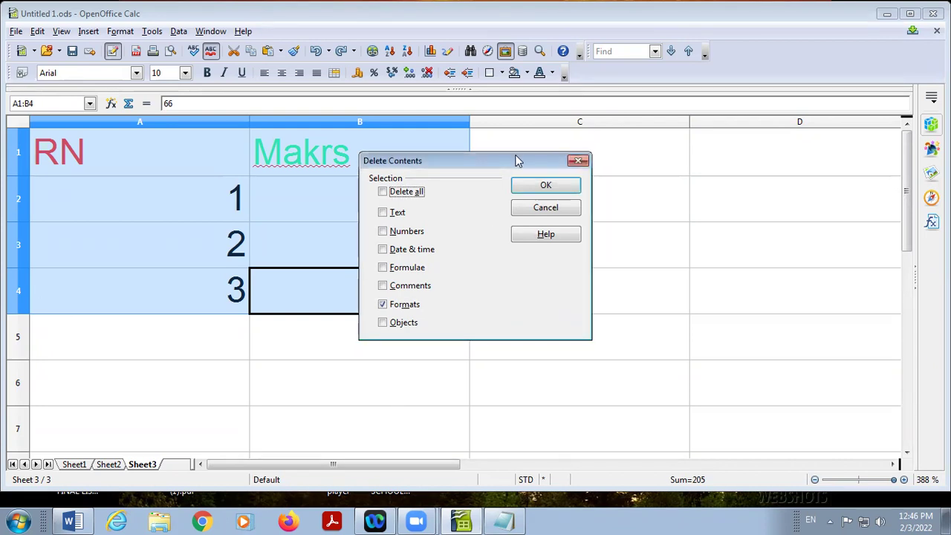
{"action": "left_click", "coordinate": [577, 160]}
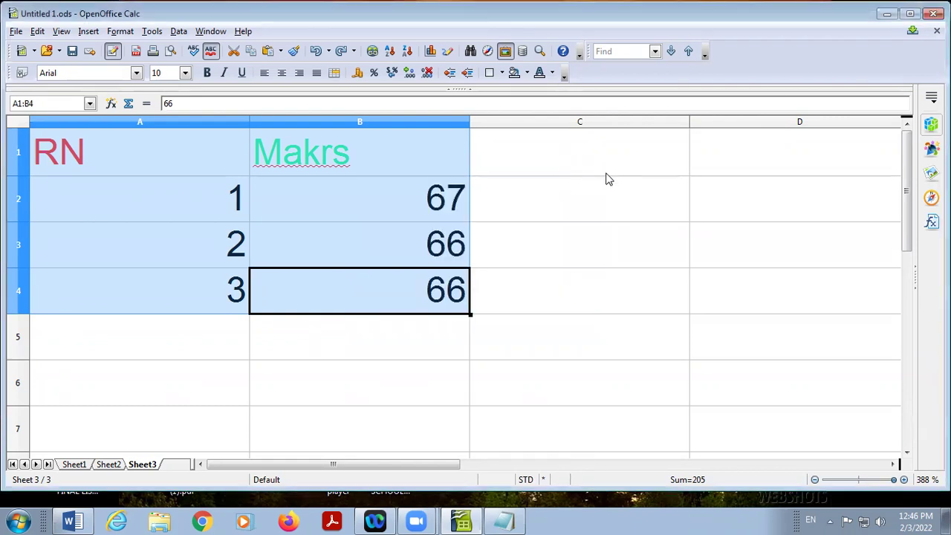
{"action": "left_click", "coordinate": [138, 162]}
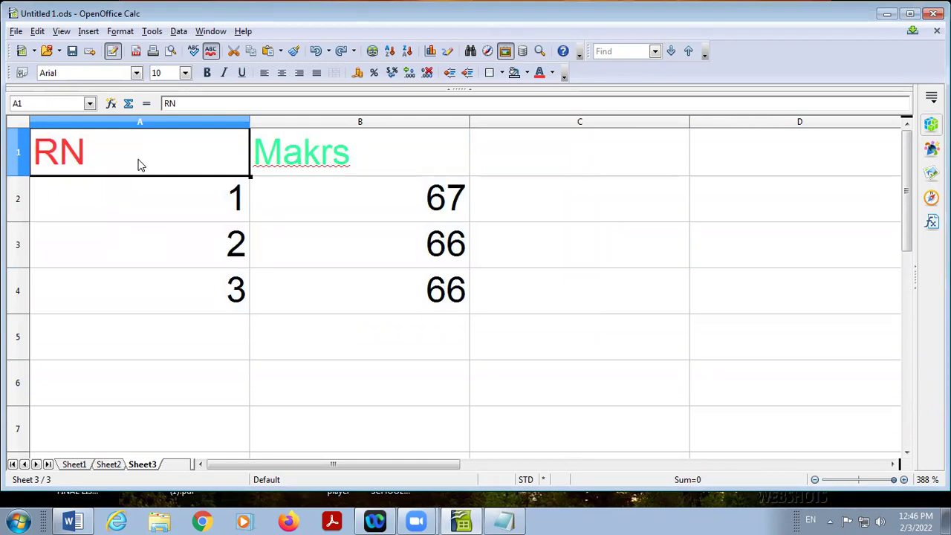
{"action": "left_click", "coordinate": [191, 243]}
{"action": "left_click", "coordinate": [303, 246]}
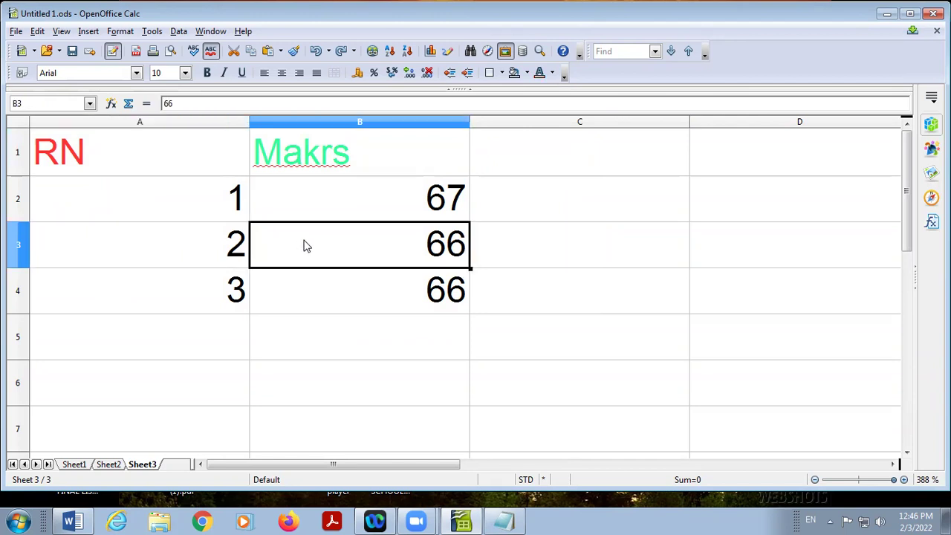
{"action": "left_click", "coordinate": [404, 195]}
{"action": "left_click", "coordinate": [388, 241]}
Open the Insert Cells dialog from the Insert menu and bring the Notepad notes forward
{"action": "left_click", "coordinate": [87, 34]}
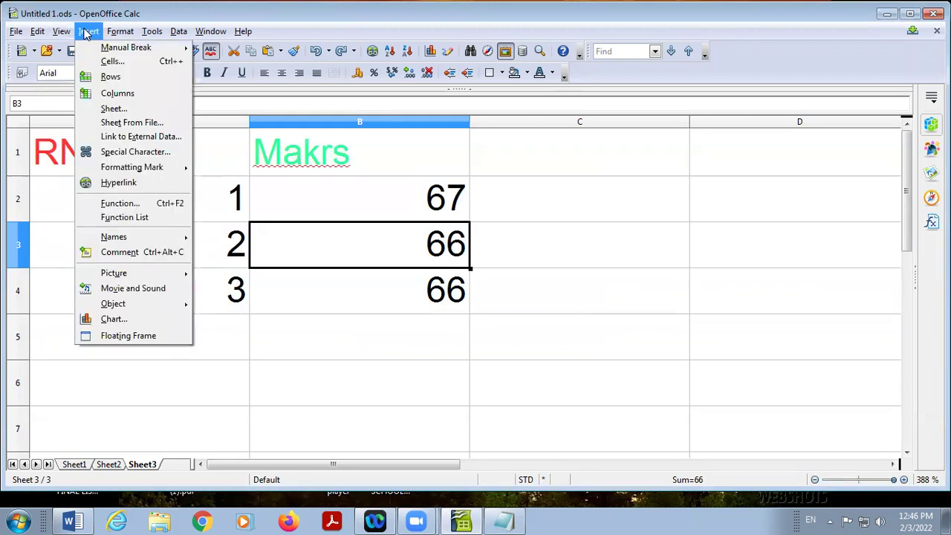
{"action": "left_click", "coordinate": [125, 63]}
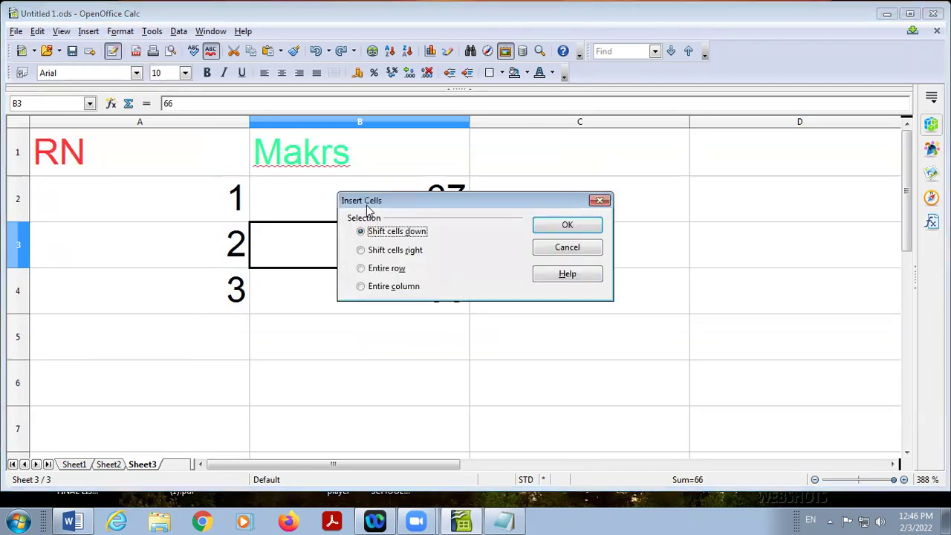
{"action": "left_click", "coordinate": [504, 520]}
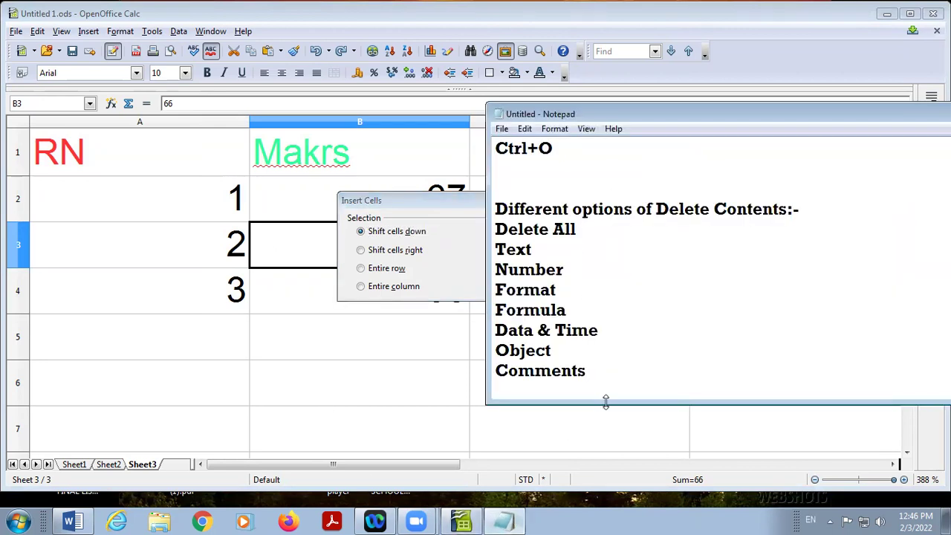
Add the heading 'Different Options of Insert Cells' with the first option 'Shift cells down'
{"action": "key", "text": "Return"}
{"action": "key", "text": "Return"}
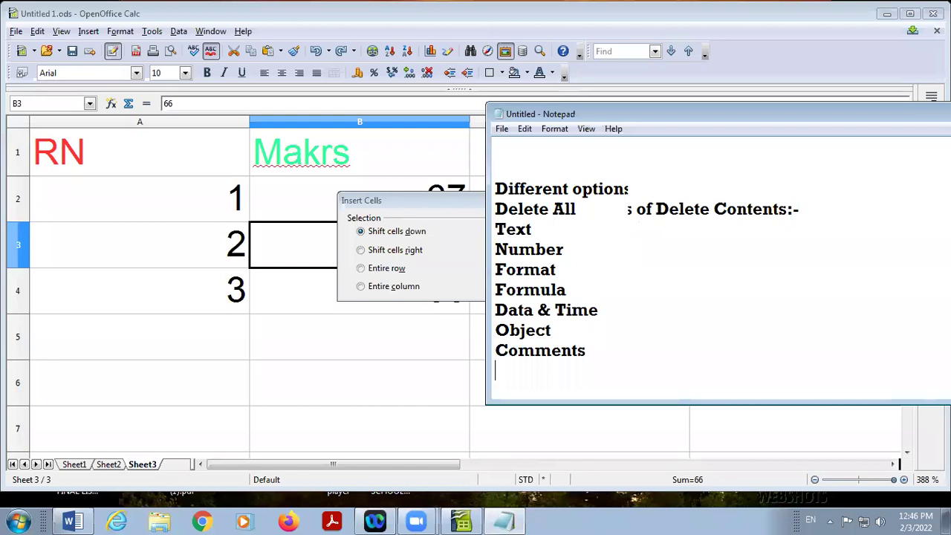
{"action": "type", "text": "Dif"}
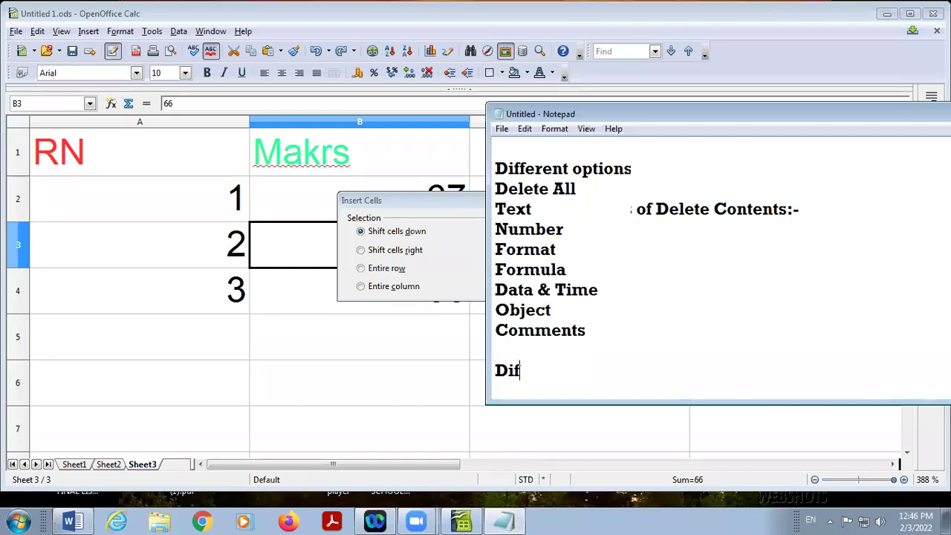
{"action": "type", "text": "ferent "}
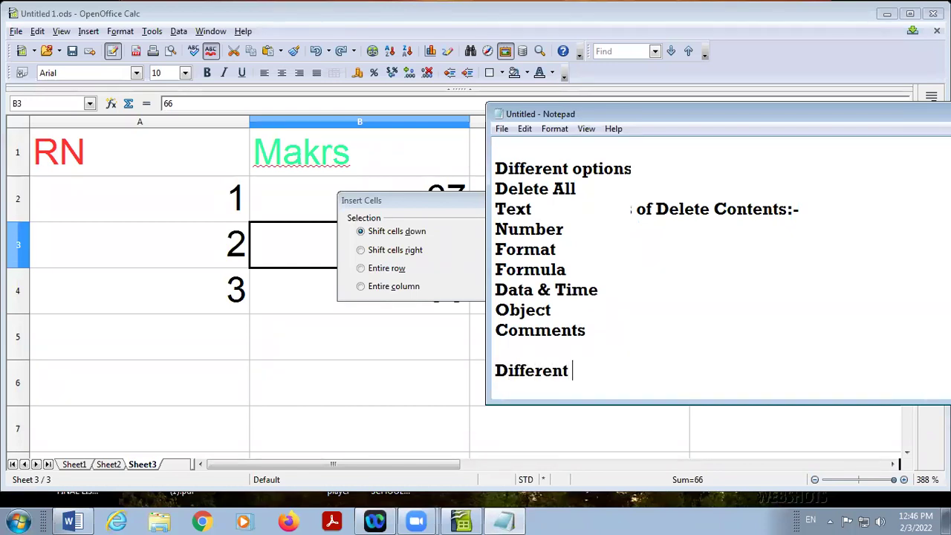
{"action": "type", "text": "Optio"}
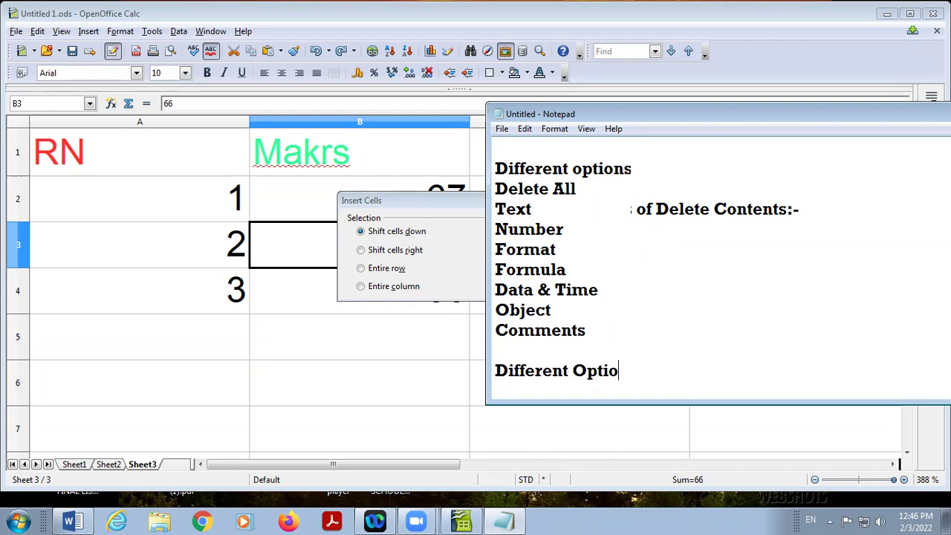
{"action": "type", "text": "ns of Inse"}
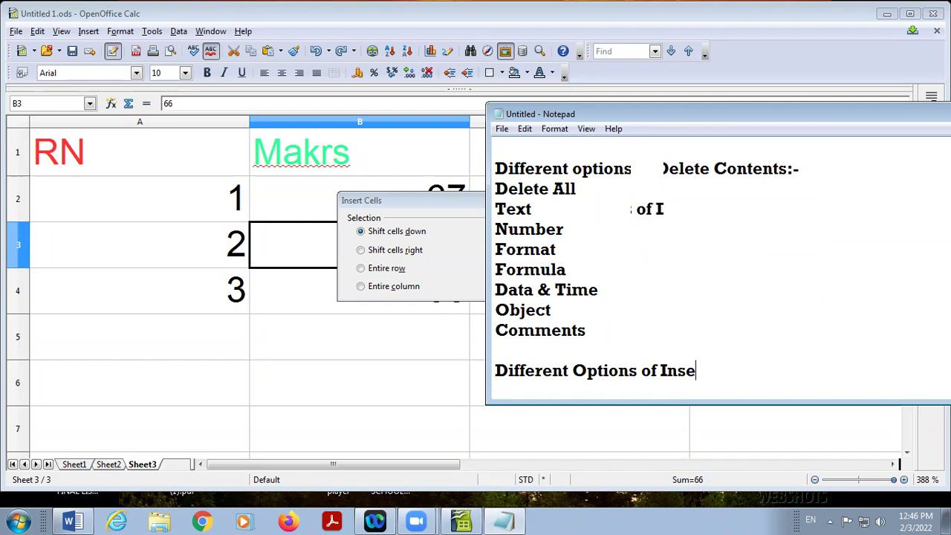
{"action": "type", "text": "r"}
{"action": "key", "text": "Return"}
{"action": "type", "text": "Shif"}
{"action": "key", "text": "BackSpace"}
{"action": "type", "text": "ft "}
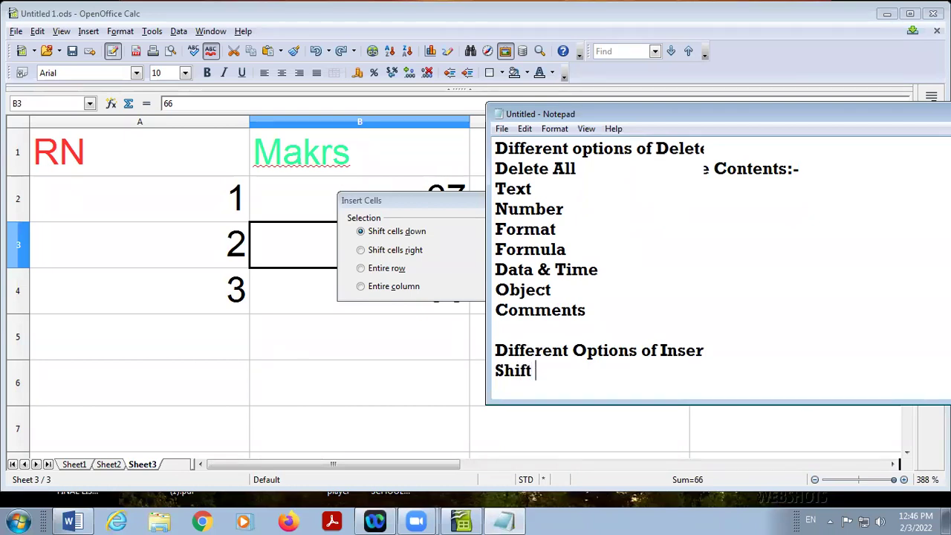
{"action": "type", "text": "cells down"}
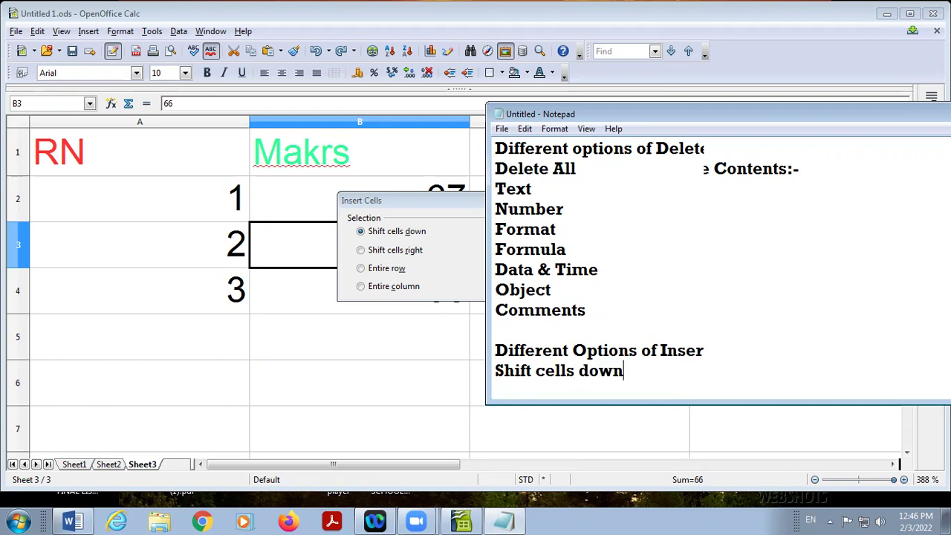
List the remaining options 'Shift cells right', 'Entire row' and 'Entire cloumn' on separate lines
{"action": "key", "text": "Return"}
{"action": "type", "text": "shi"}
{"action": "key", "text": "BackSpace"}
{"action": "key", "text": "BackSpace"}
{"action": "key", "text": "BackSpace"}
{"action": "key", "text": "BackSpace"}
{"action": "key", "text": "Return"}
{"action": "type", "text": "Shift cells right"}
{"action": "key", "text": "Return"}
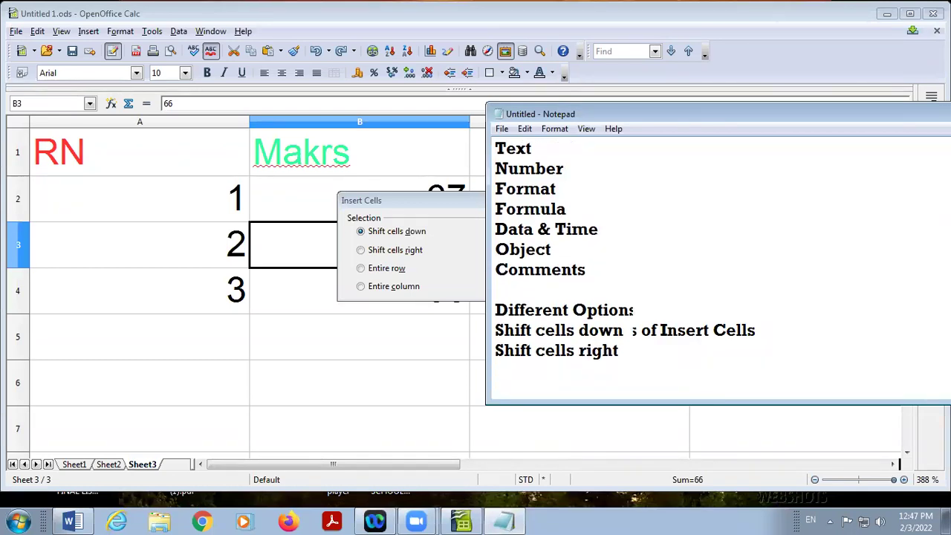
{"action": "type", "text": "S"}
{"action": "key", "text": "BackSpace"}
{"action": "type", "text": "Entire "}
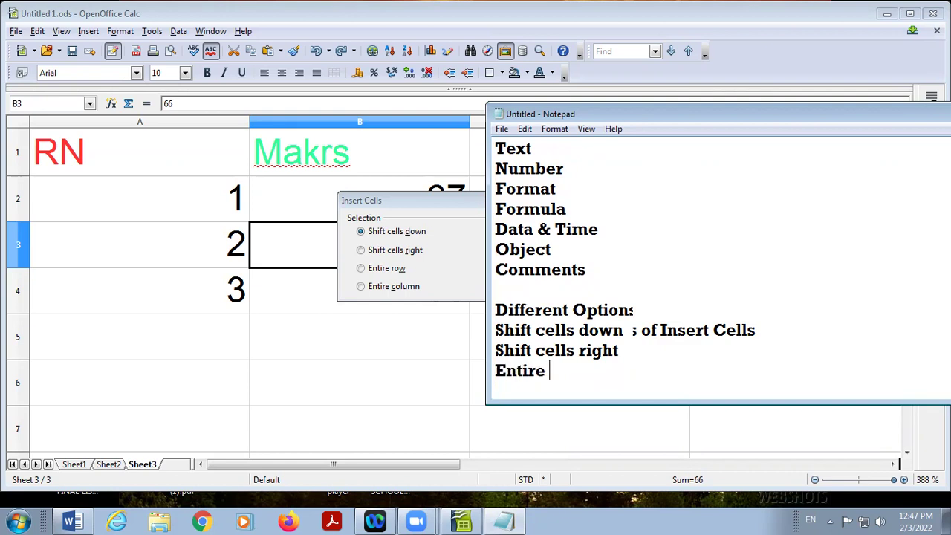
{"action": "type", "text": "row"}
{"action": "key", "text": "Return"}
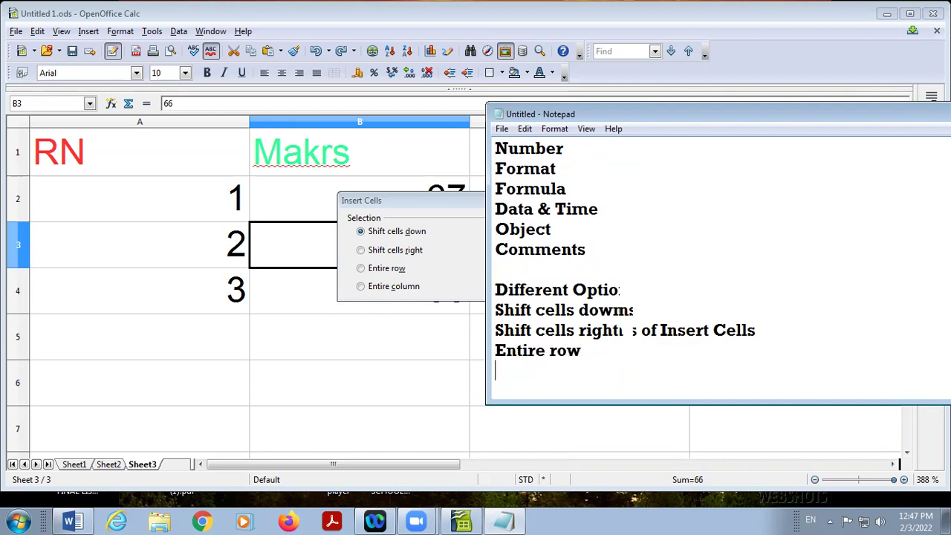
{"action": "type", "text": "Enti"}
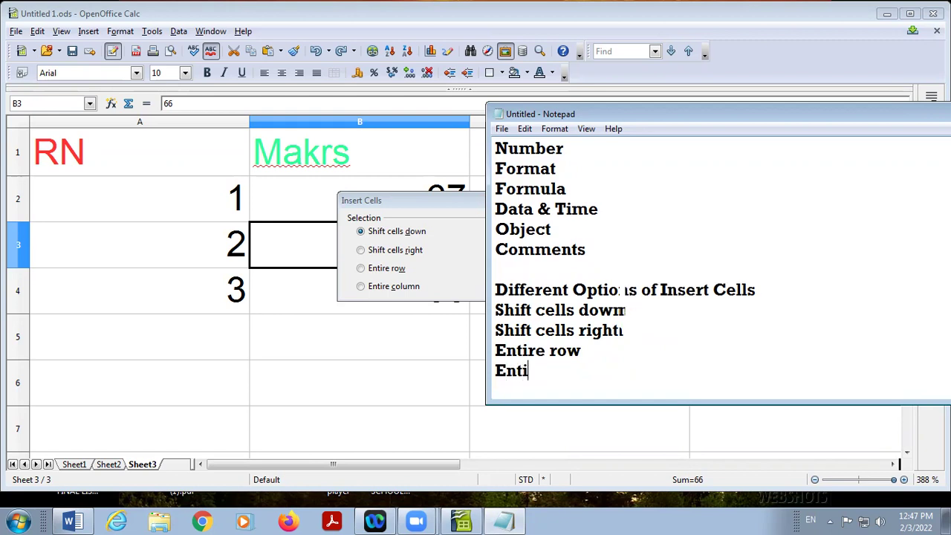
{"action": "type", "text": "re cloumn"}
{"action": "key", "text": "Return"}
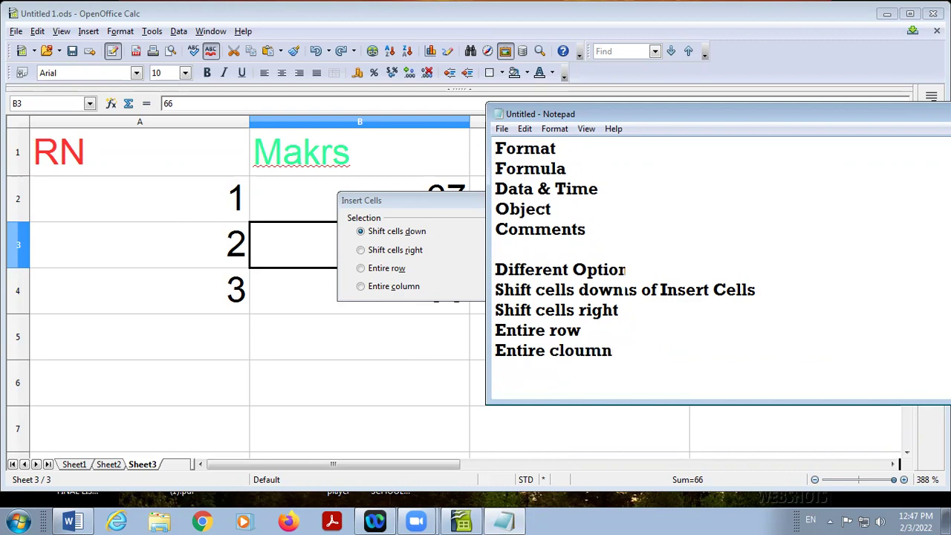
{"action": "left_click", "coordinate": [418, 211]}
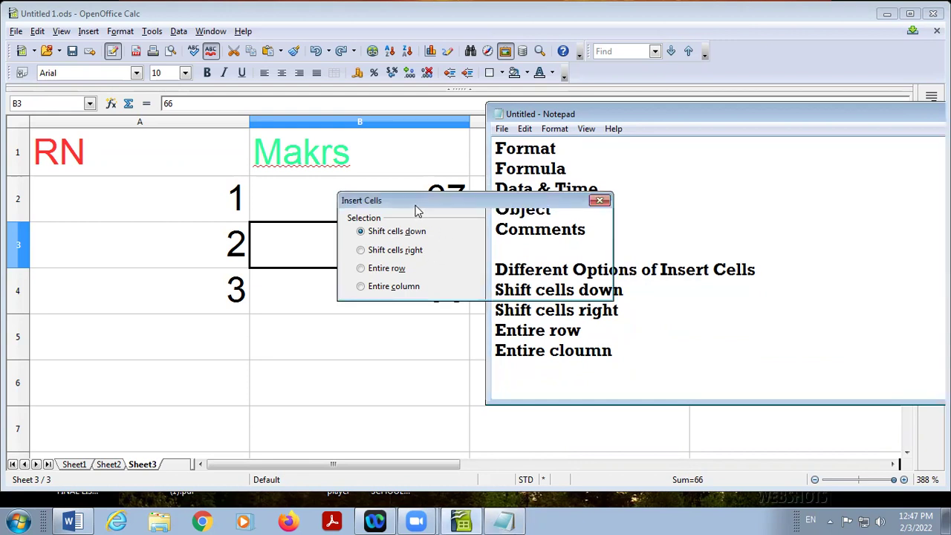
Insert an empty cell at B3 shifting the marks down, then undo it
{"action": "left_click_drag", "start_coordinate": [418, 211], "coordinate": [282, 302]}
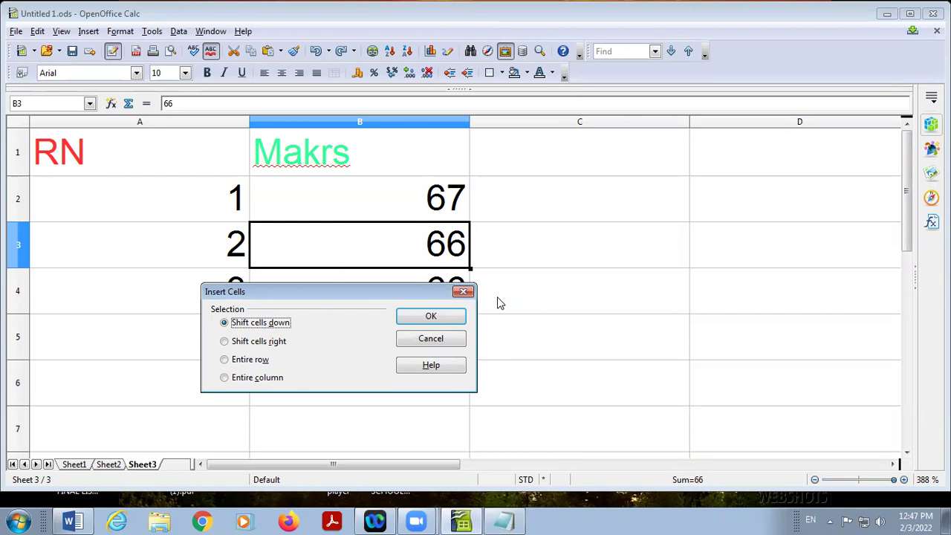
{"action": "left_click", "coordinate": [421, 321]}
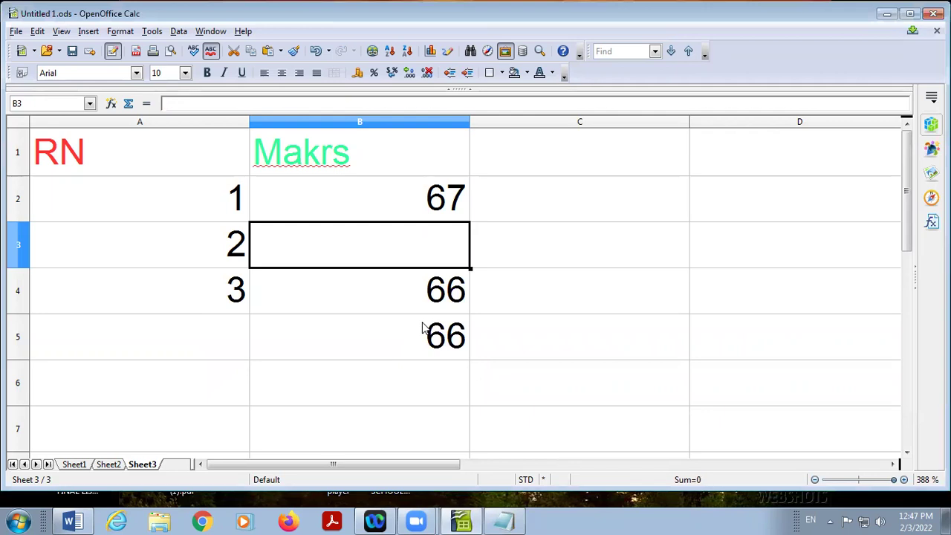
{"action": "key", "text": "ctrl+z"}
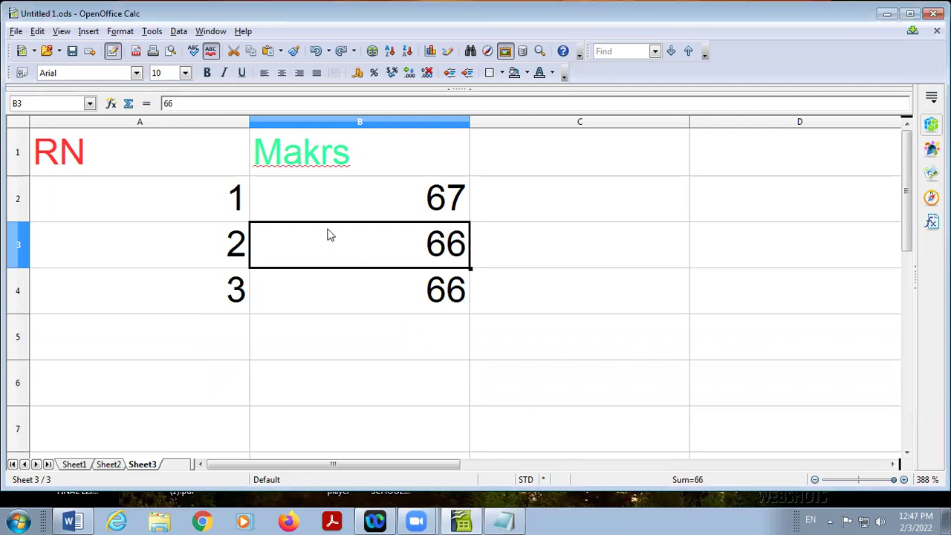
Insert a cell at B3 with Shift cells right, check 66 in C3, then undo
{"action": "left_click", "coordinate": [37, 31]}
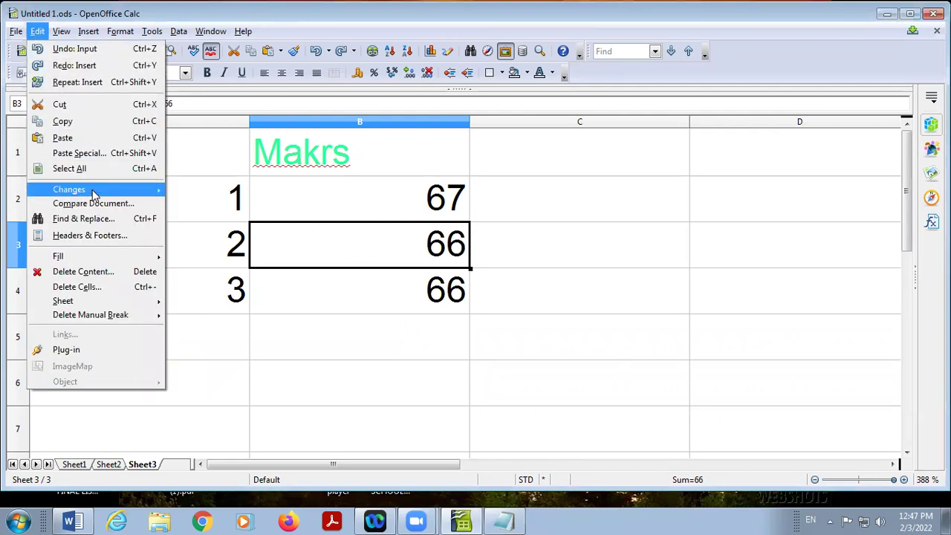
{"action": "mouse_move", "coordinate": [82, 32]}
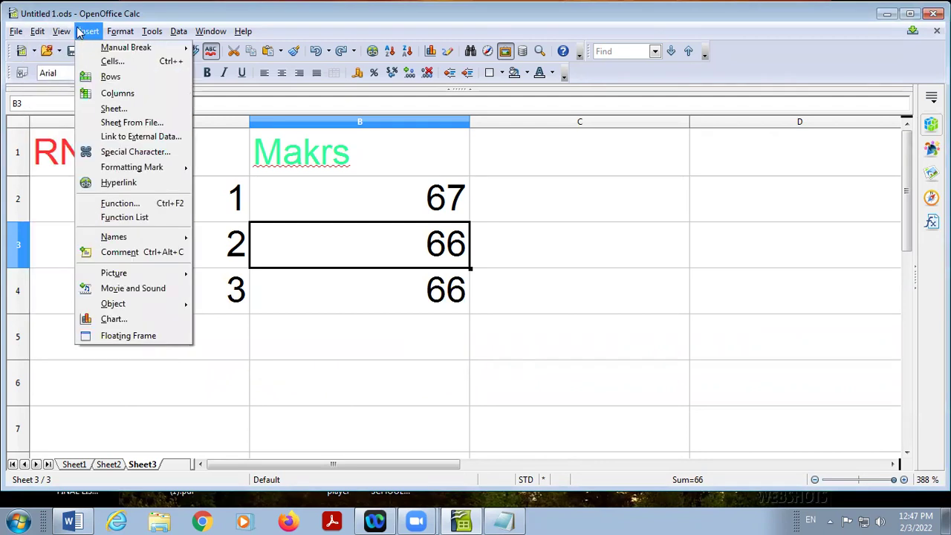
{"action": "left_click", "coordinate": [123, 62]}
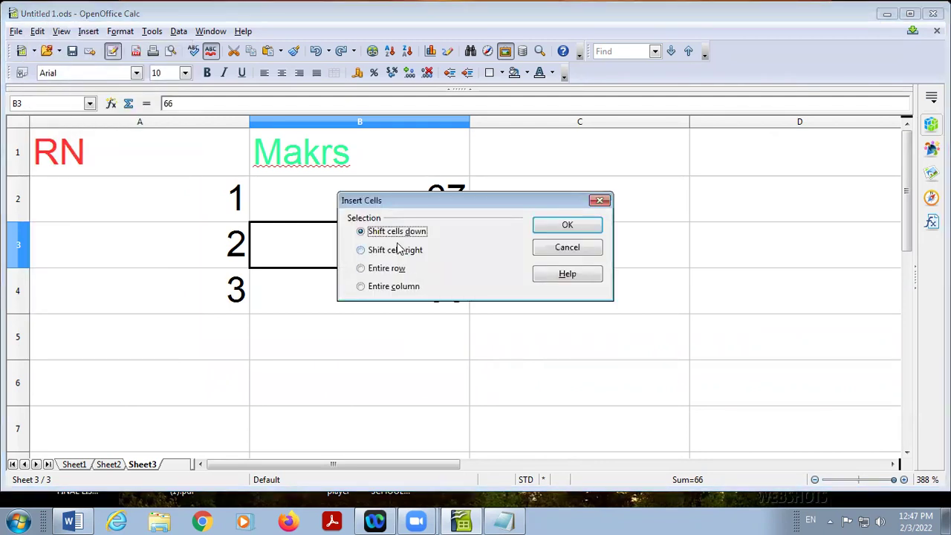
{"action": "left_click", "coordinate": [401, 254]}
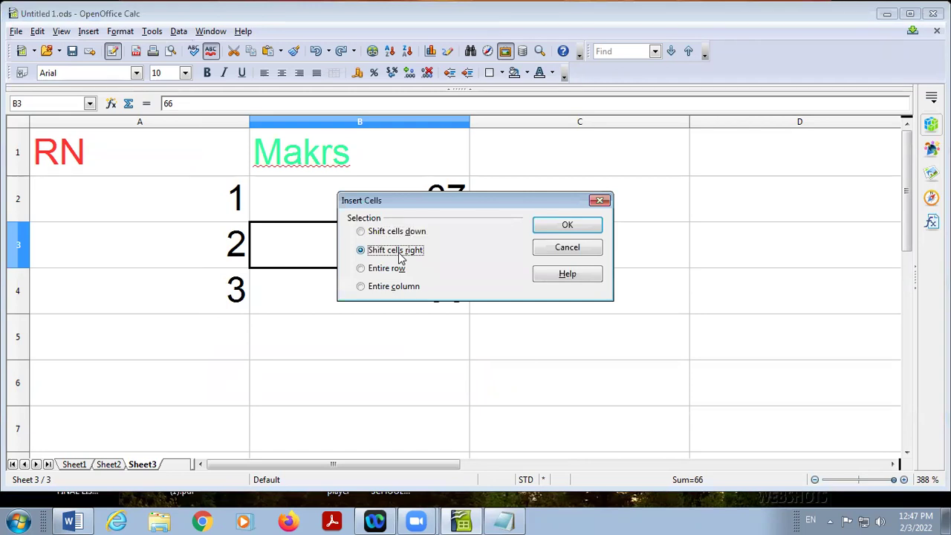
{"action": "left_click", "coordinate": [555, 226]}
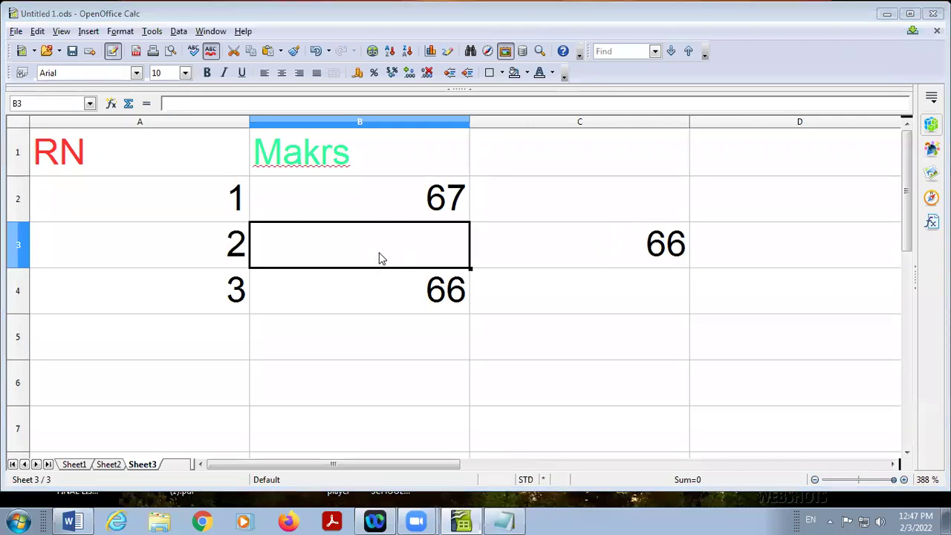
{"action": "left_click", "coordinate": [531, 272]}
{"action": "left_click", "coordinate": [515, 252]}
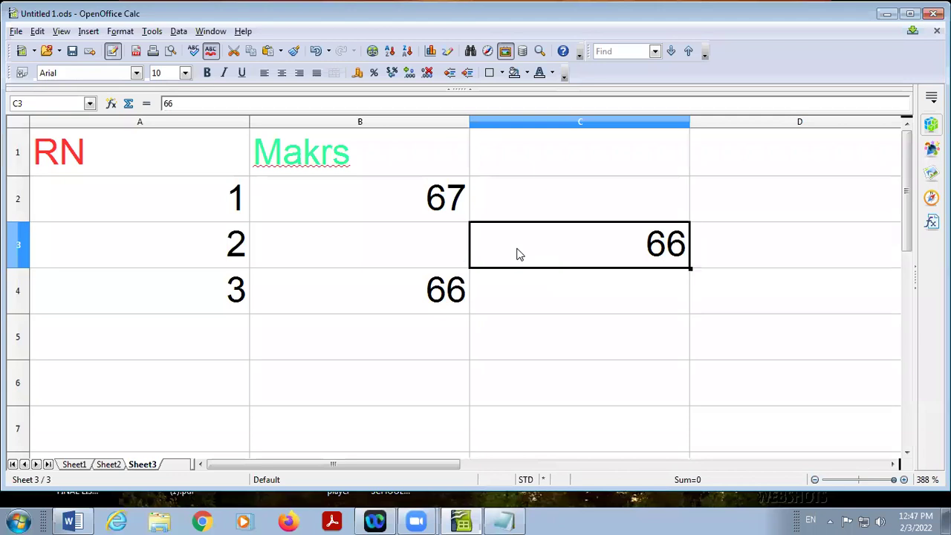
{"action": "key", "text": "ctrl+z"}
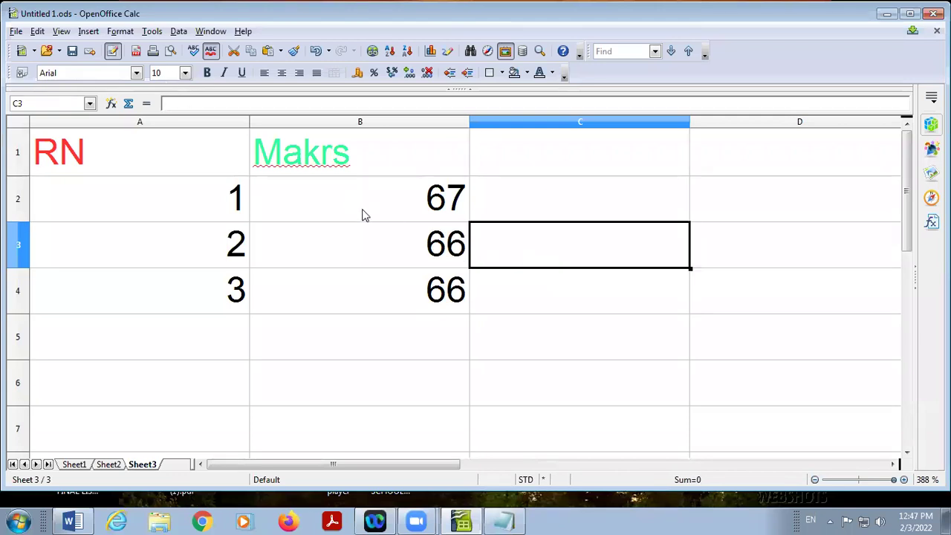
{"action": "left_click", "coordinate": [386, 248]}
{"action": "left_click", "coordinate": [88, 31]}
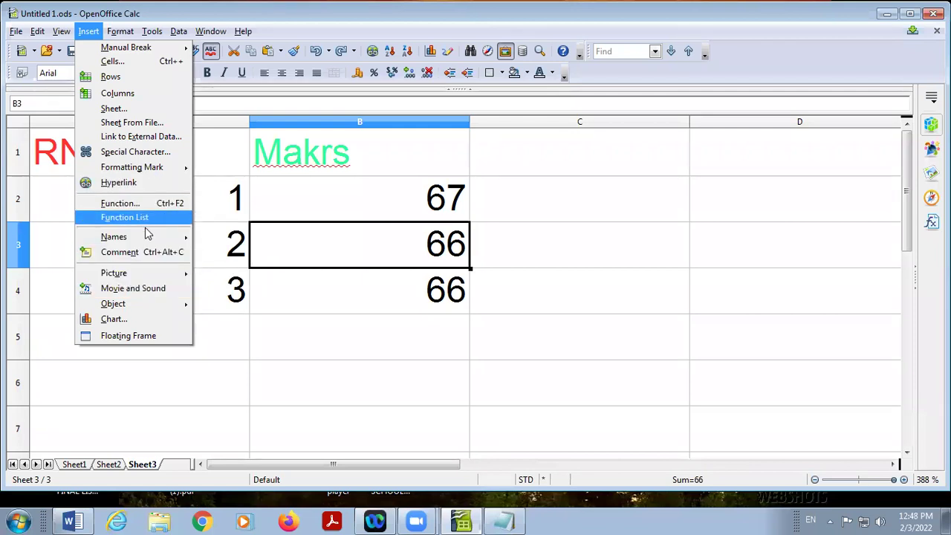
{"action": "left_click", "coordinate": [145, 60]}
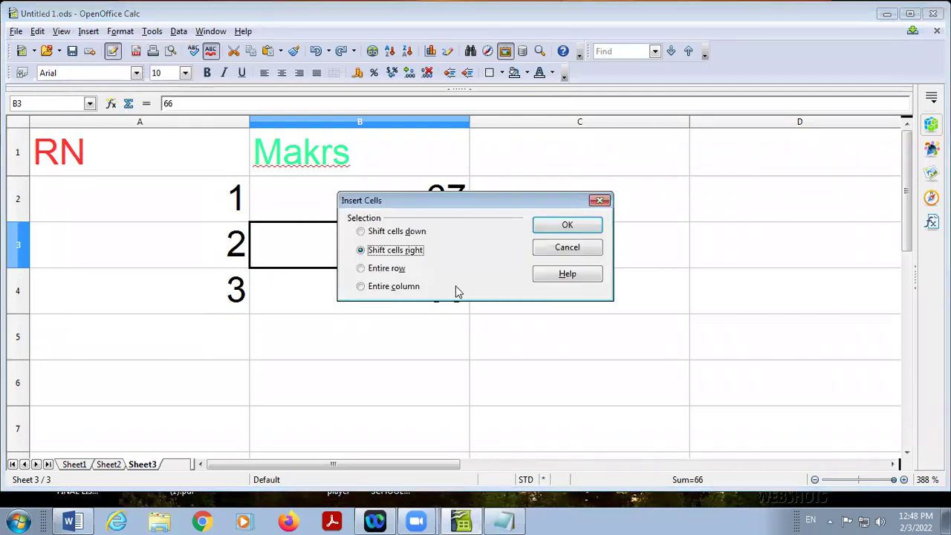
{"action": "left_click", "coordinate": [385, 272]}
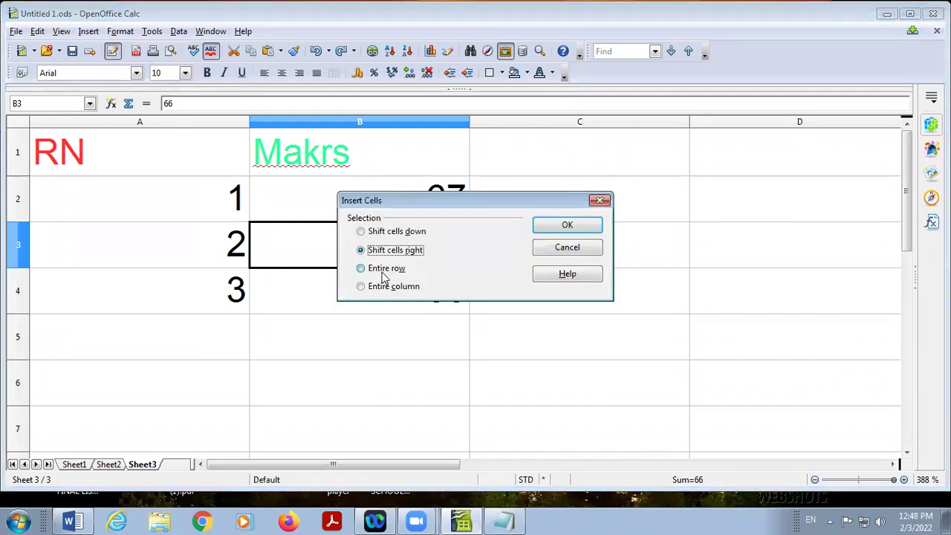
{"action": "left_click", "coordinate": [567, 225]}
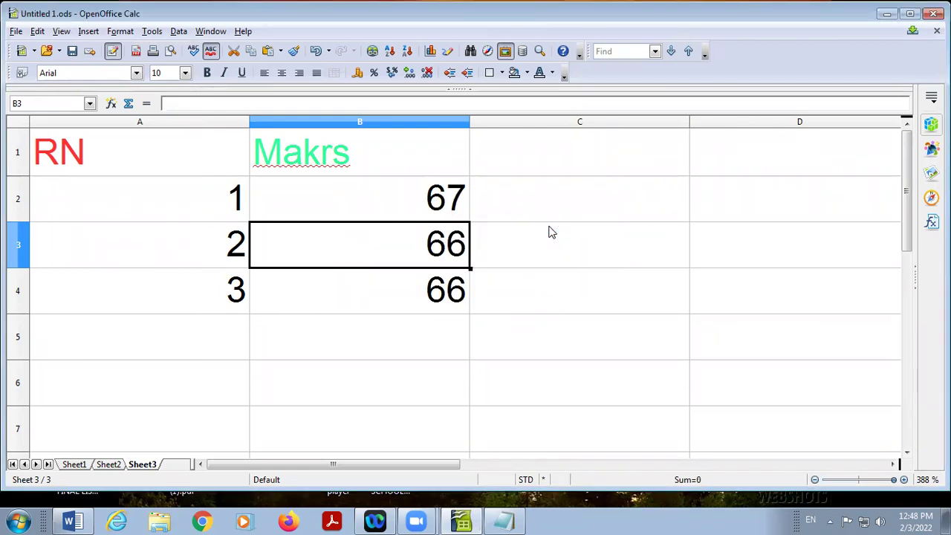
{"action": "key", "text": "ctrl+z"}
{"action": "left_click", "coordinate": [89, 31]}
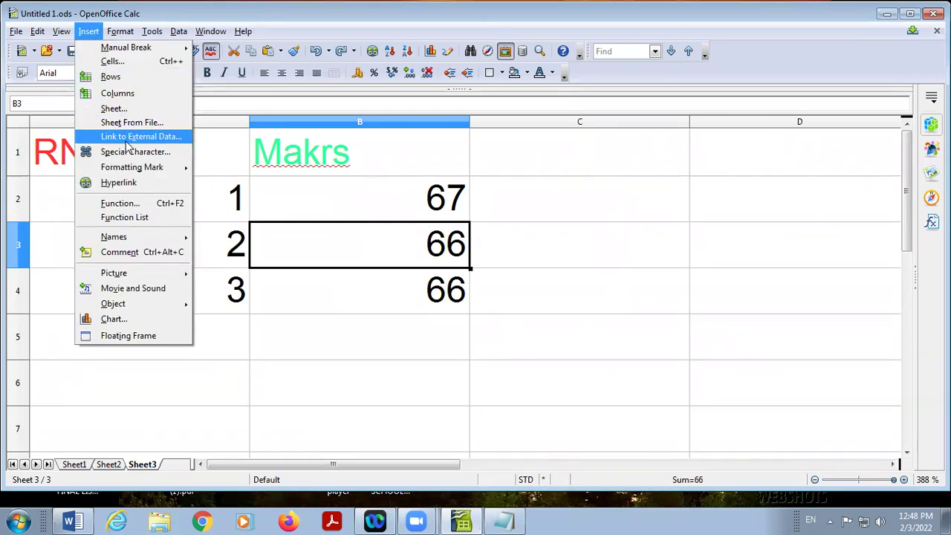
{"action": "left_click", "coordinate": [113, 60]}
{"action": "left_click", "coordinate": [393, 286]}
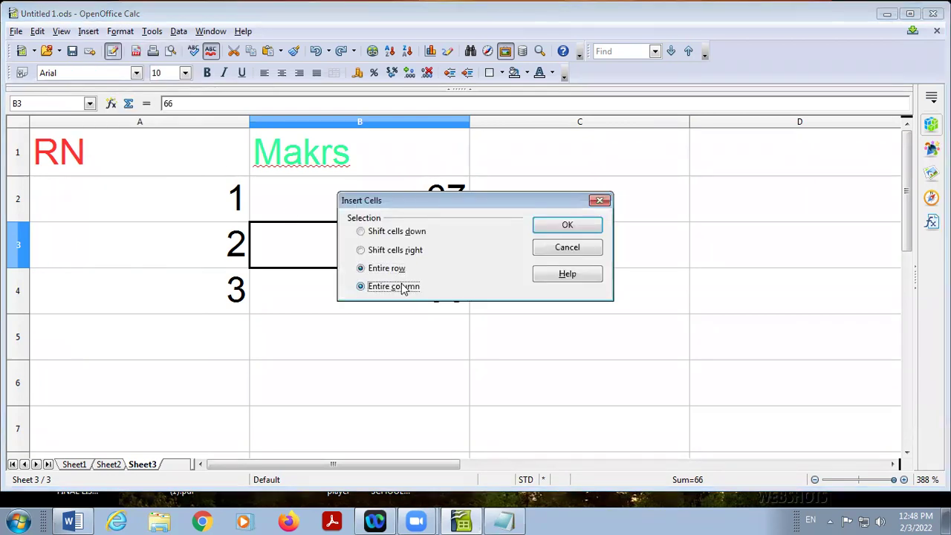
{"action": "left_click", "coordinate": [568, 224]}
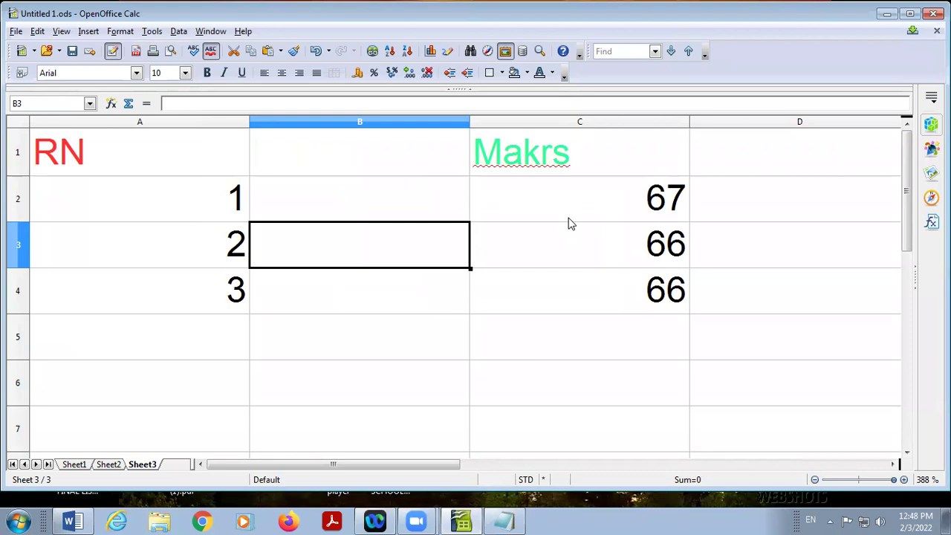
{"action": "key", "text": "ctrl+z"}
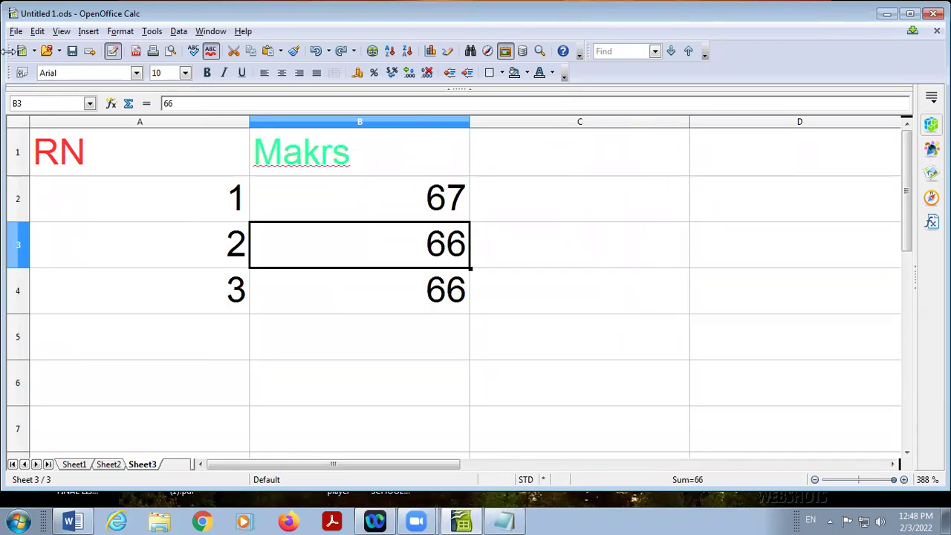
Open the Delete Cells dialog from the Edit menu and bring the Notepad notes forward
{"action": "left_click", "coordinate": [41, 34]}
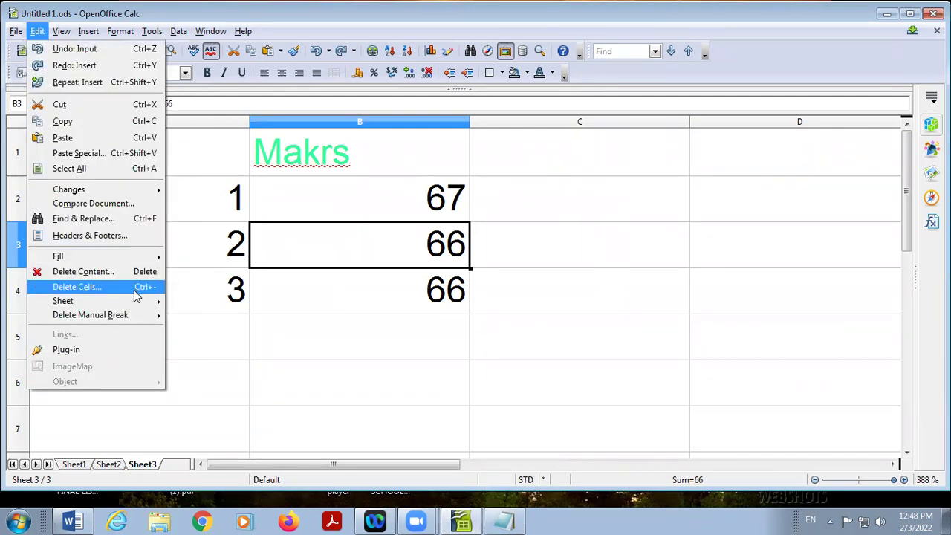
{"action": "left_click", "coordinate": [76, 287]}
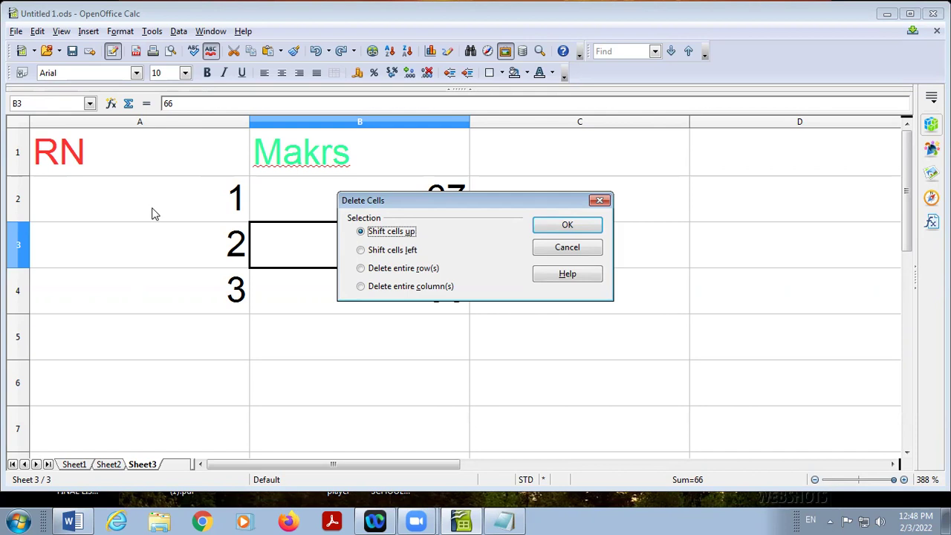
{"action": "left_click", "coordinate": [504, 520]}
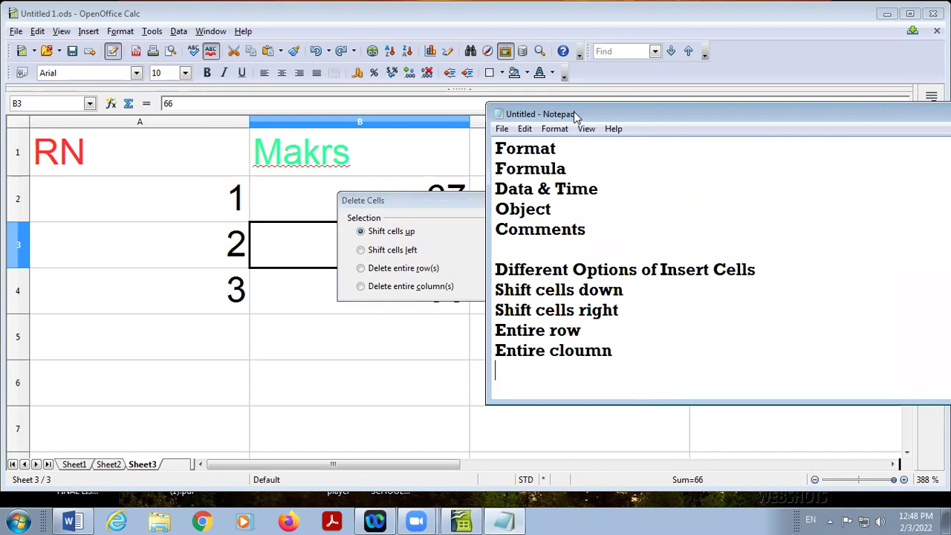
Add the heading 'Different Options of Delete Cells' with the first option 'Shift cells up'
{"action": "left_click_drag", "start_coordinate": [574, 112], "coordinate": [578, 115]}
{"action": "key", "text": "Return"}
{"action": "key", "text": "Return"}
{"action": "type", "text": "Differ"}
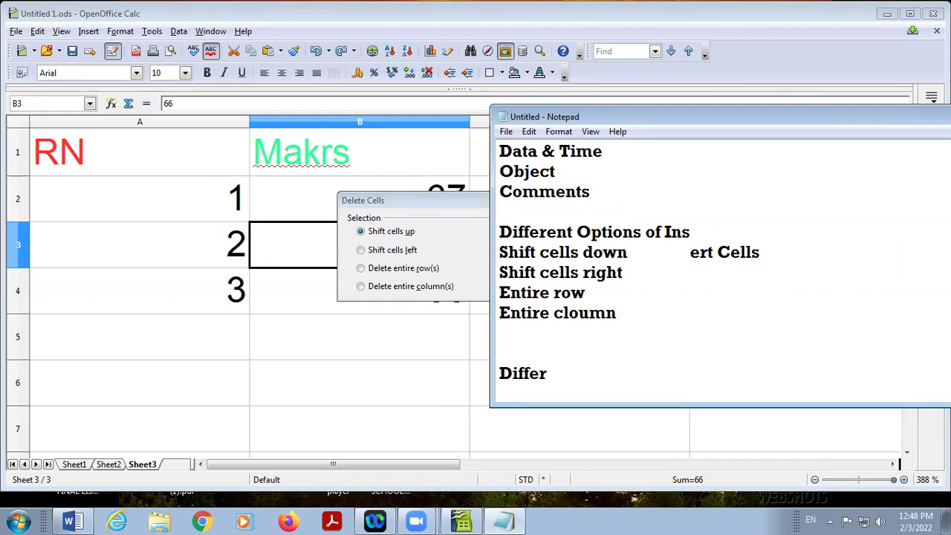
{"action": "type", "text": "ent Optio"}
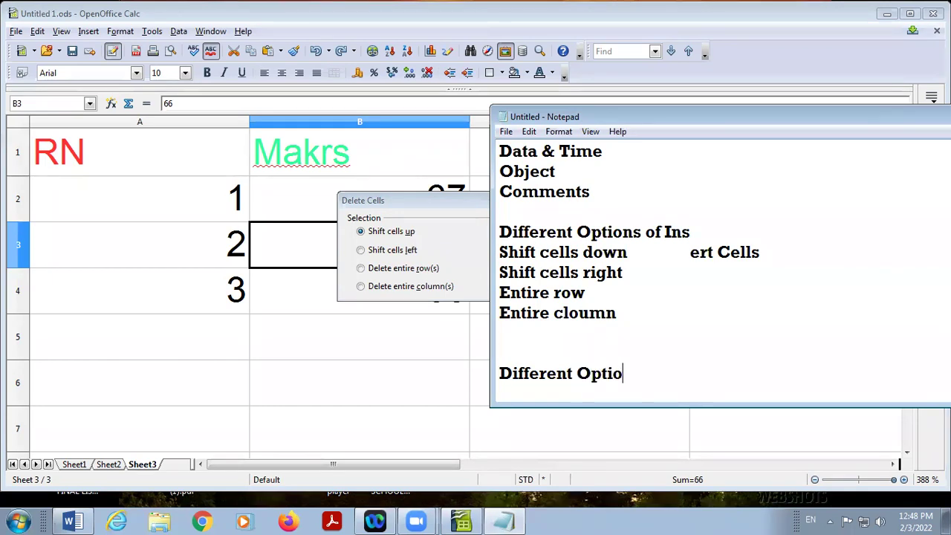
{"action": "type", "text": "ns of De"}
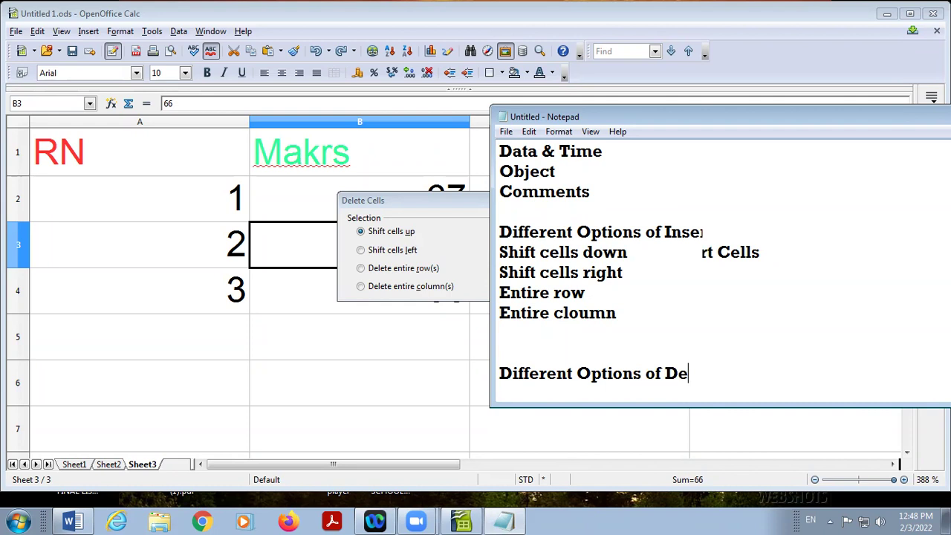
{"action": "type", "text": "le"}
{"action": "key", "text": "Return"}
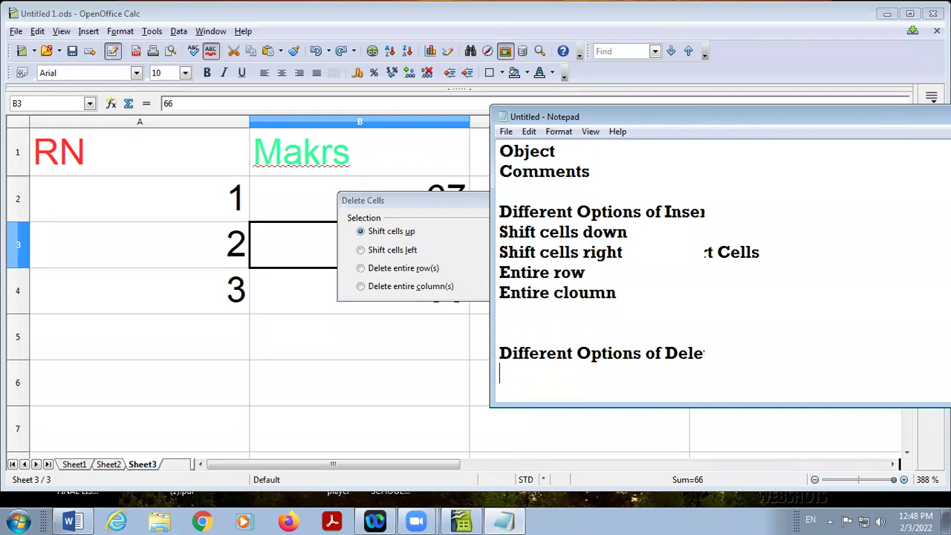
{"action": "type", "text": "Shift c"}
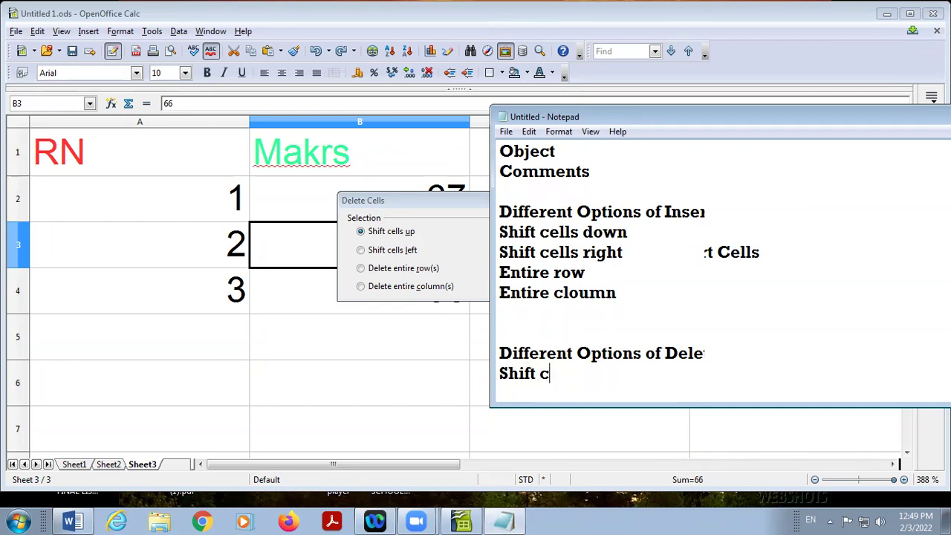
{"action": "type", "text": "ells up"}
List 'Shift cells left', 'Delete entire row(s)' and 'Delete entire column(s)' on separate lines
{"action": "key", "text": "Return"}
{"action": "type", "text": "Shh"}
{"action": "key", "text": "BackSpace"}
{"action": "type", "text": "ift"}
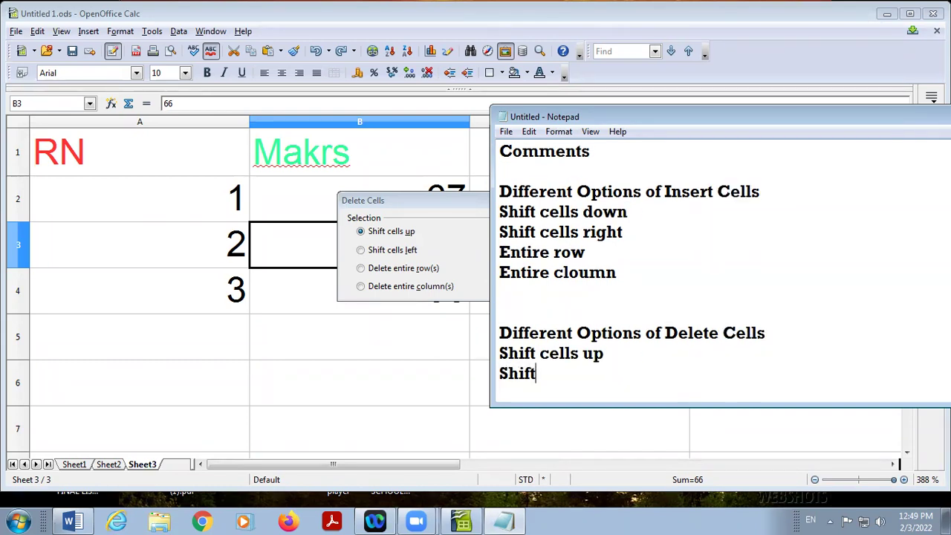
{"action": "type", "text": " cek"}
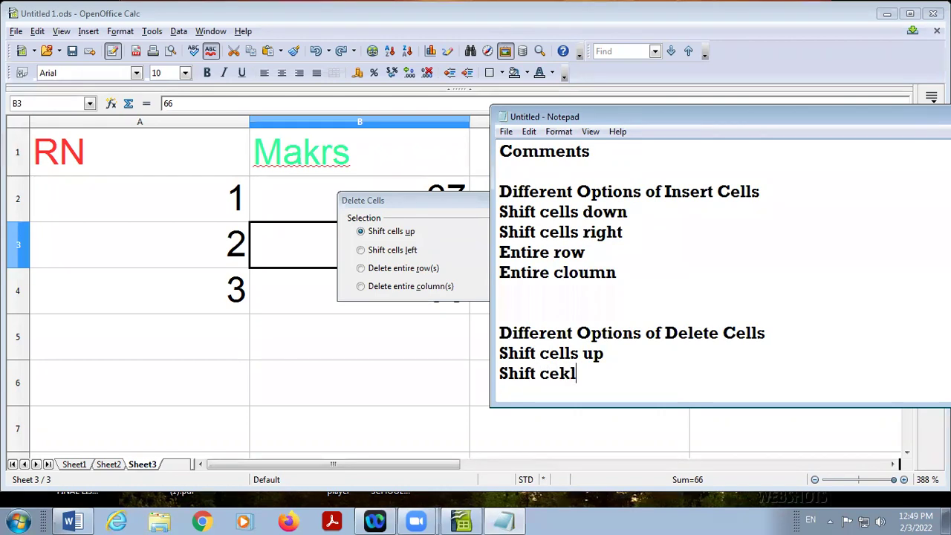
{"action": "key", "text": "BackSpace"}
{"action": "type", "text": "lls left"}
{"action": "key", "text": "Return"}
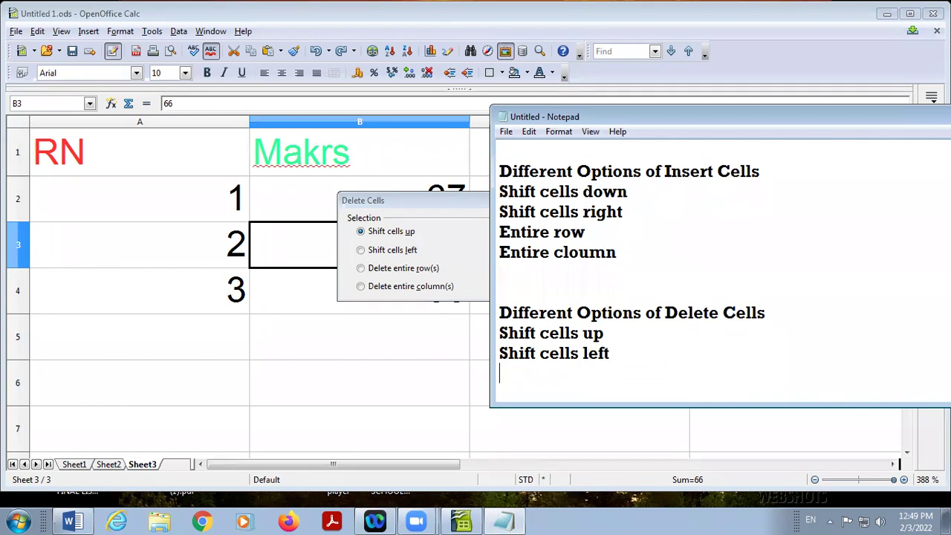
{"action": "type", "text": "Delete "}
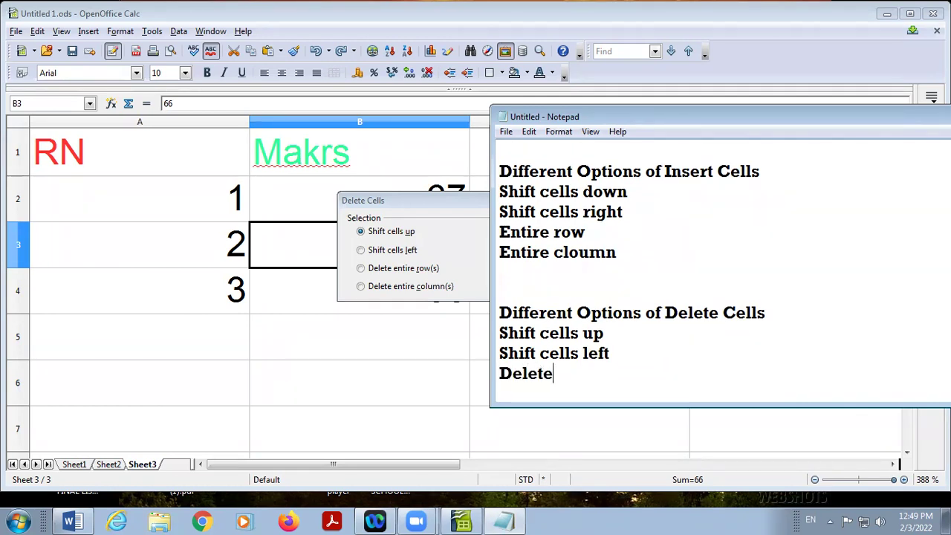
{"action": "type", "text": "entire row(s)"}
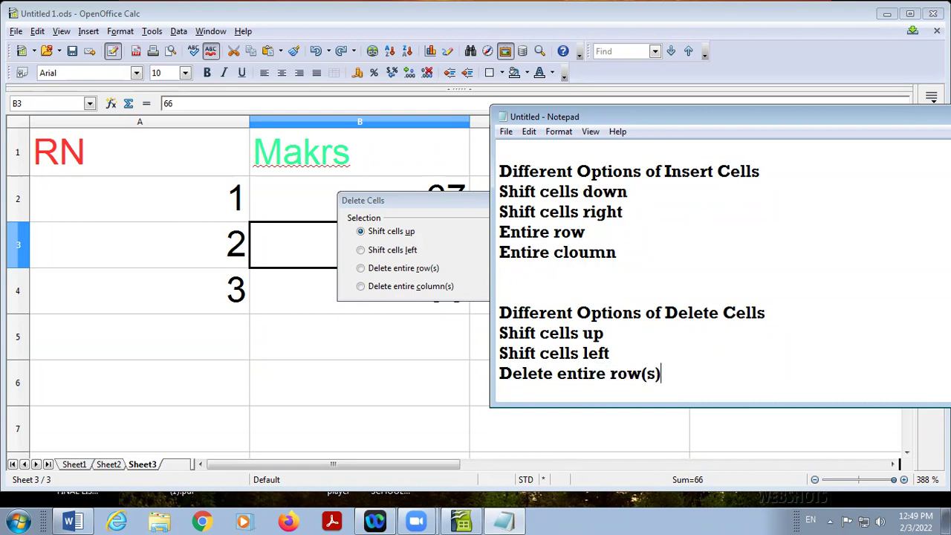
{"action": "key", "text": "Return"}
{"action": "type", "text": "De"}
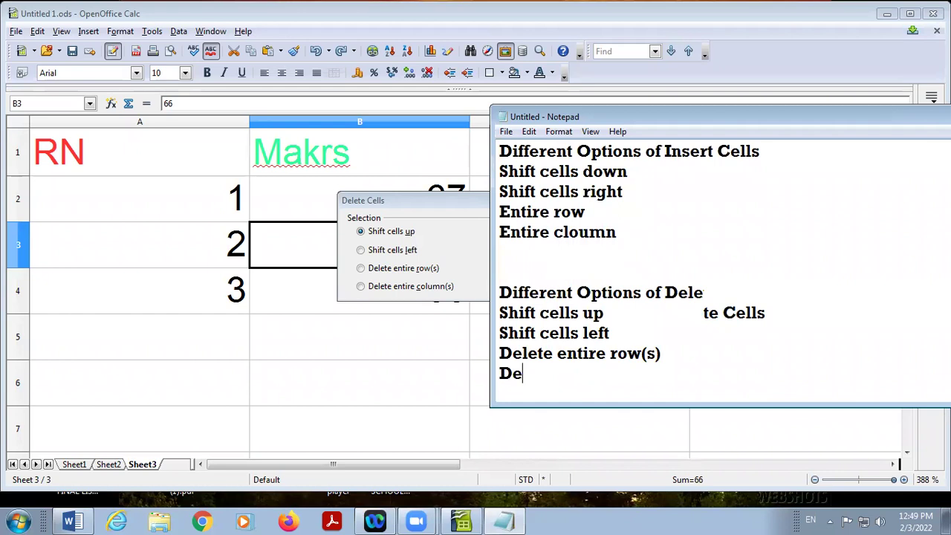
{"action": "type", "text": "lete entire c"}
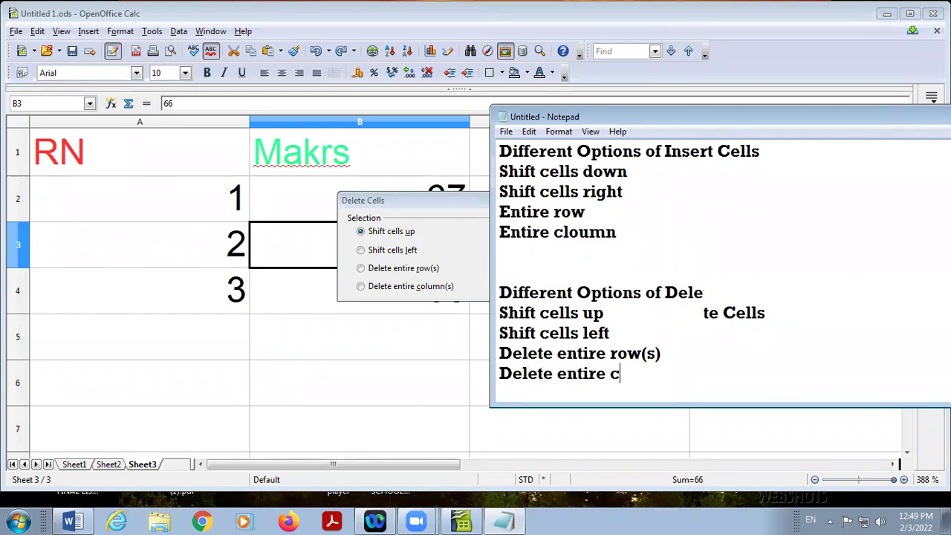
{"action": "type", "text": "olumn"}
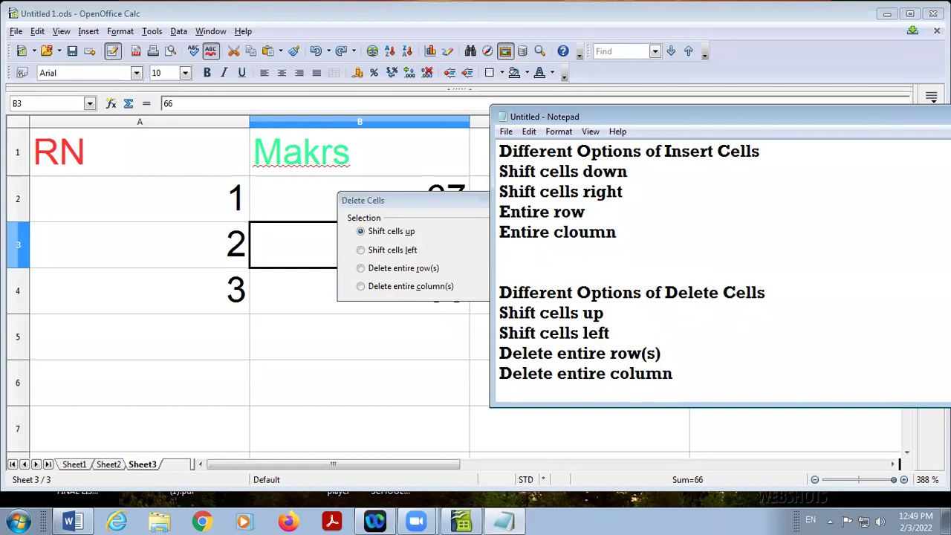
{"action": "type", "text": "s"}
{"action": "key", "text": "BackSpace"}
{"action": "type", "text": "(s)"}
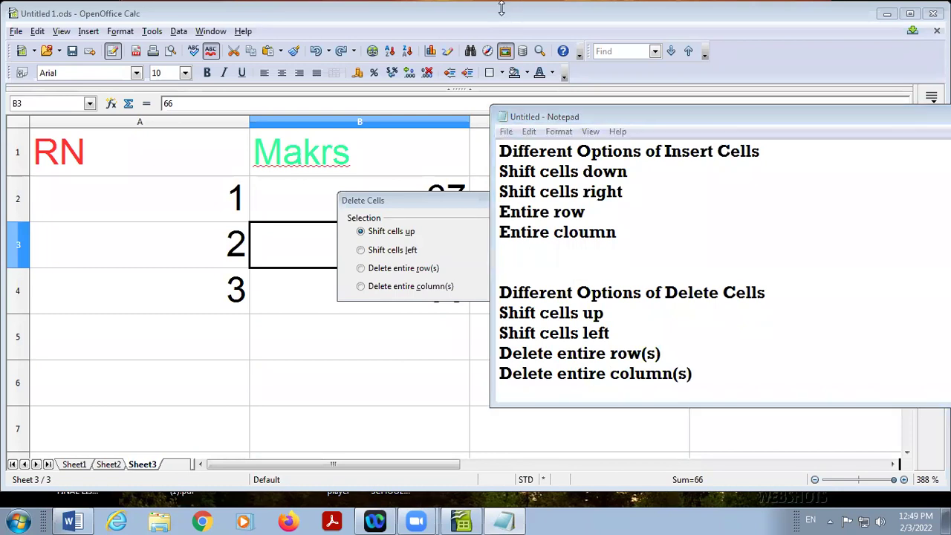